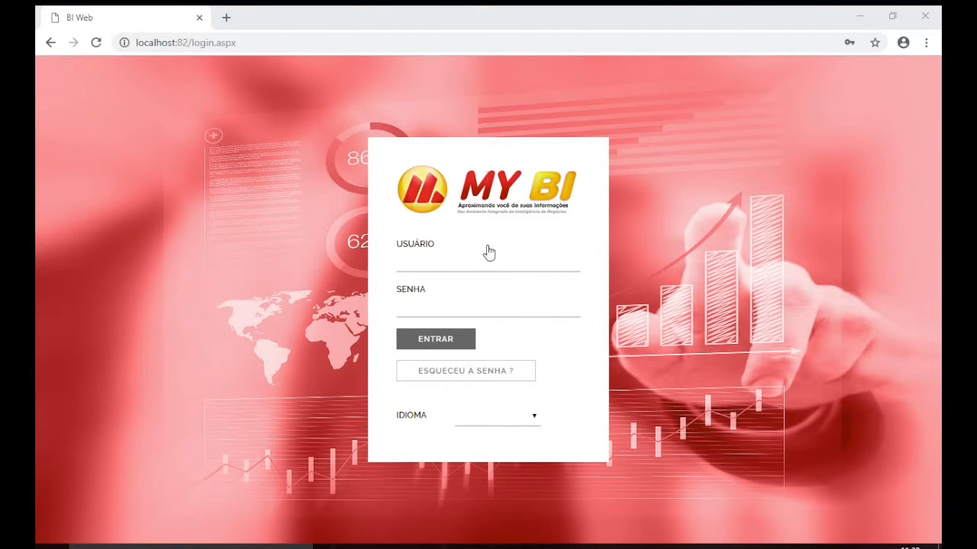
# Sign in to MY BI with the administrator username and password
pyautogui.click(461, 263)
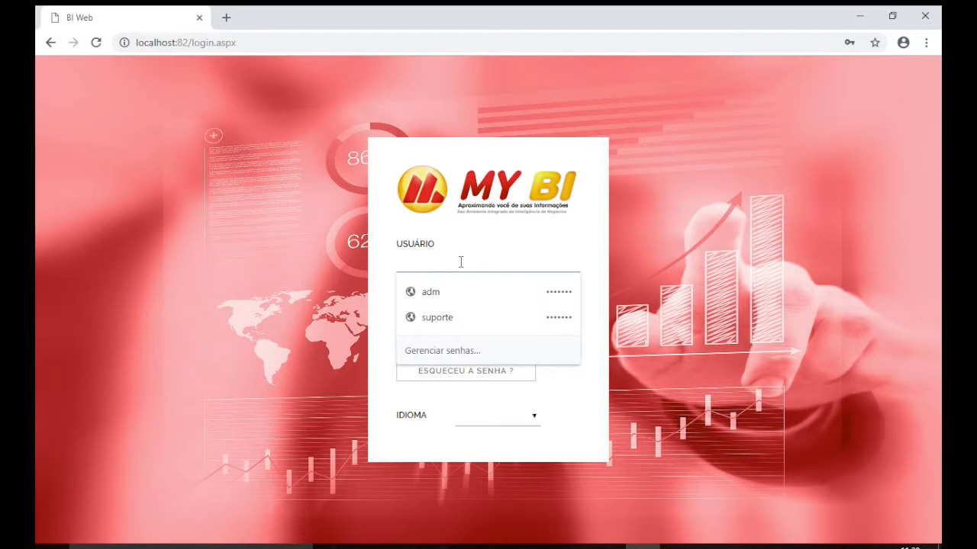
pyautogui.write('adm')
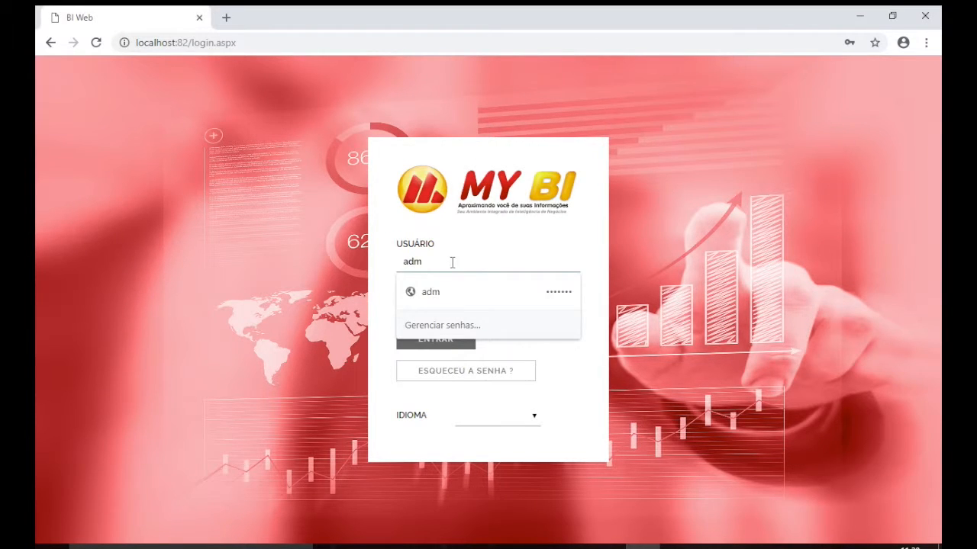
pyautogui.click(528, 249)
pyautogui.click(458, 313)
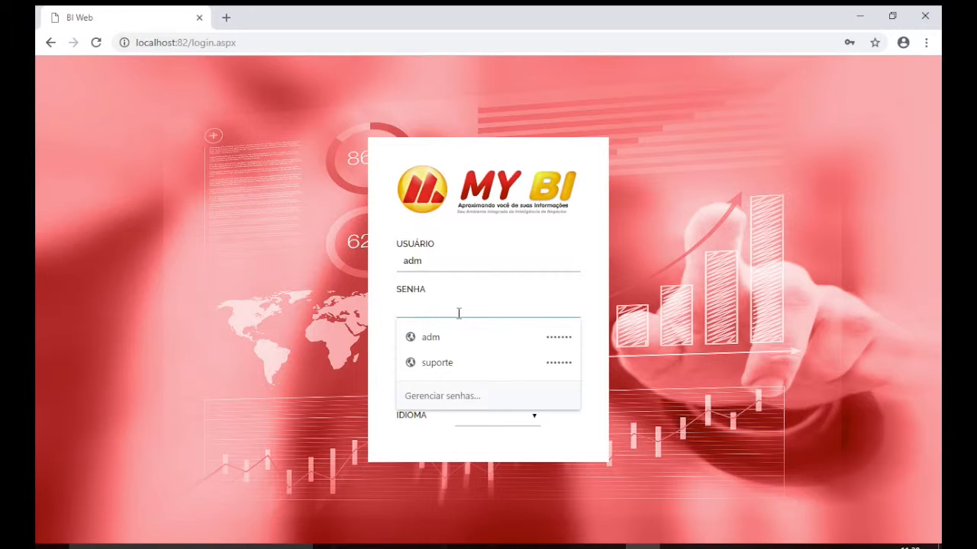
pyautogui.write('123456')
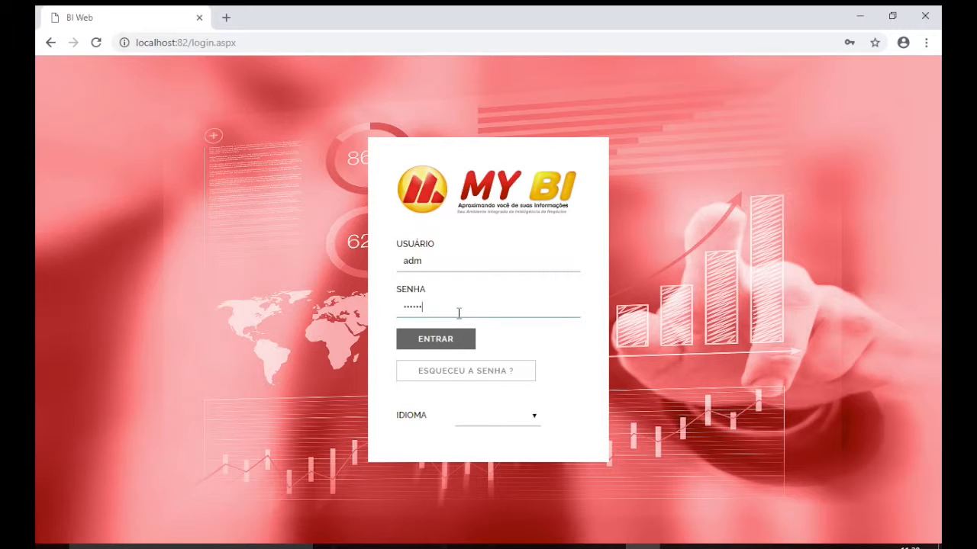
pyautogui.press('Return')
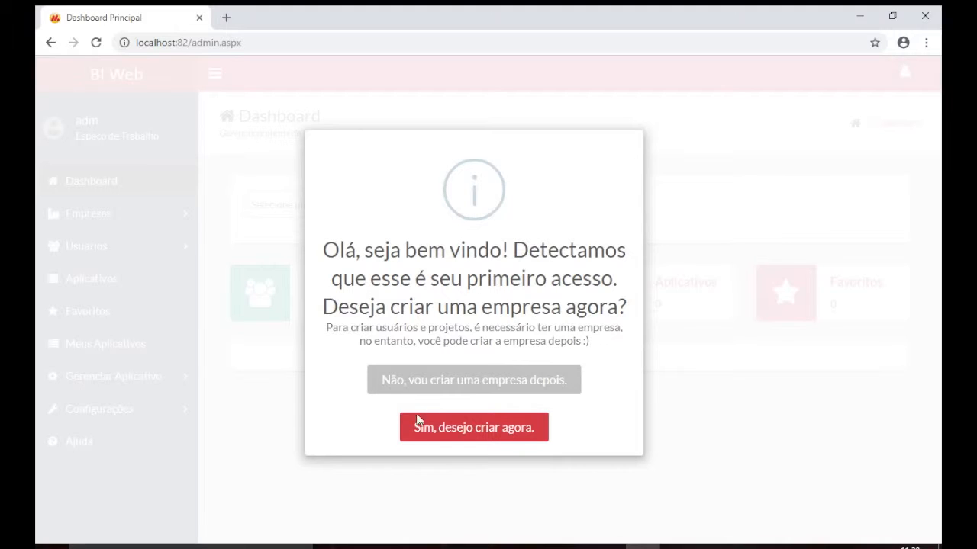
# Accept creating a company now, check the empty company list, and go to the company name field
pyautogui.click(454, 429)
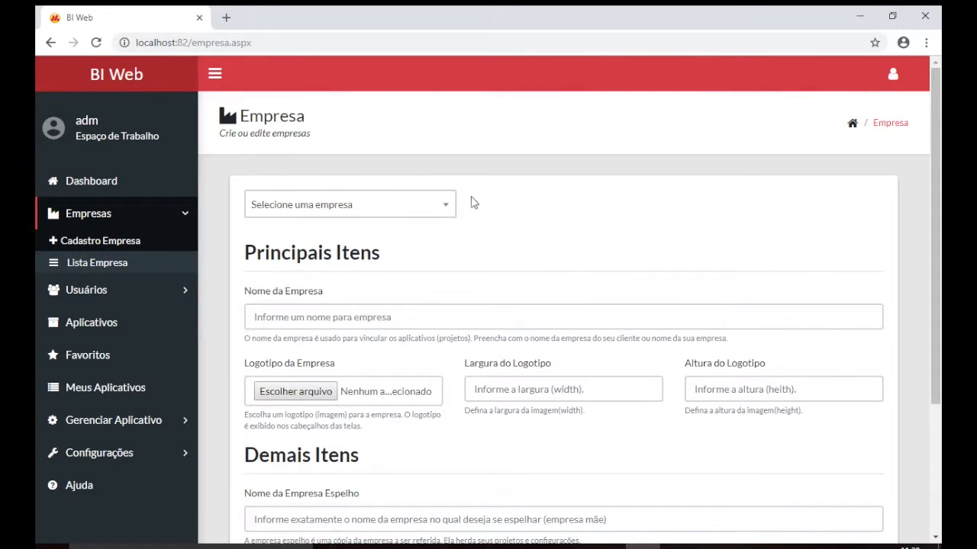
pyautogui.click(433, 206)
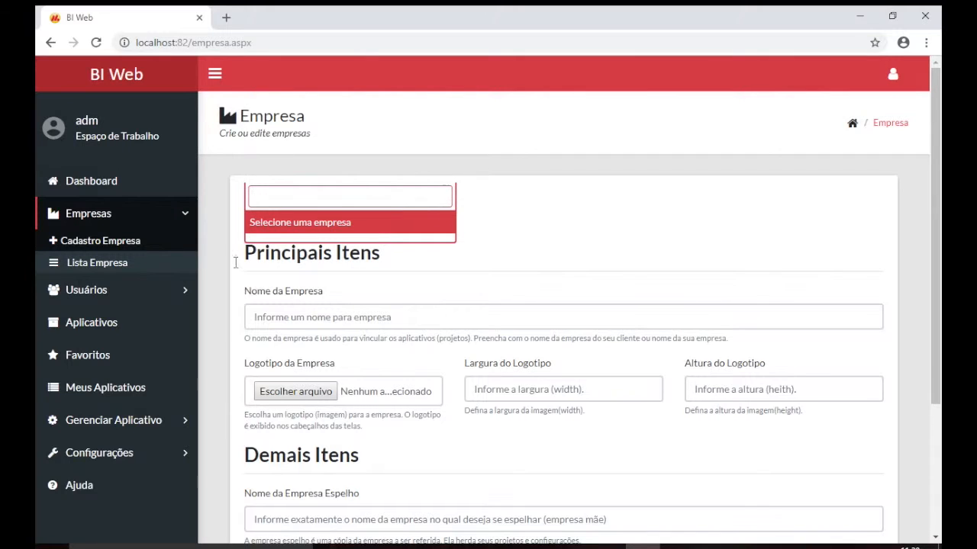
pyautogui.click(525, 263)
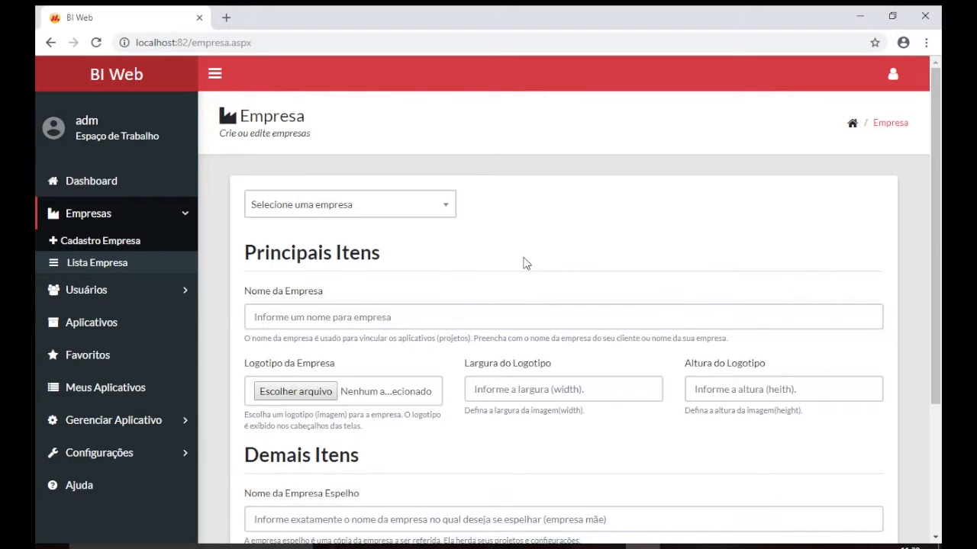
pyautogui.click(437, 204)
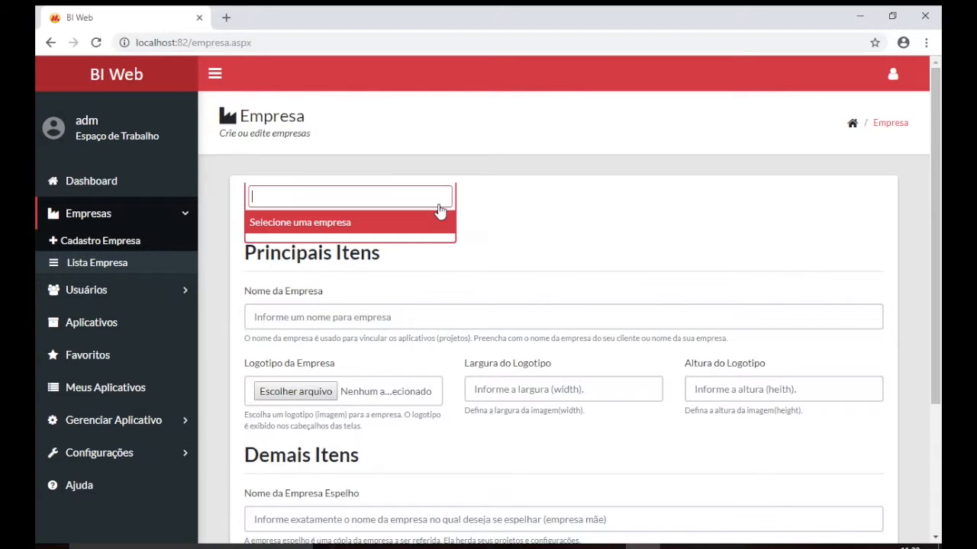
pyautogui.click(513, 213)
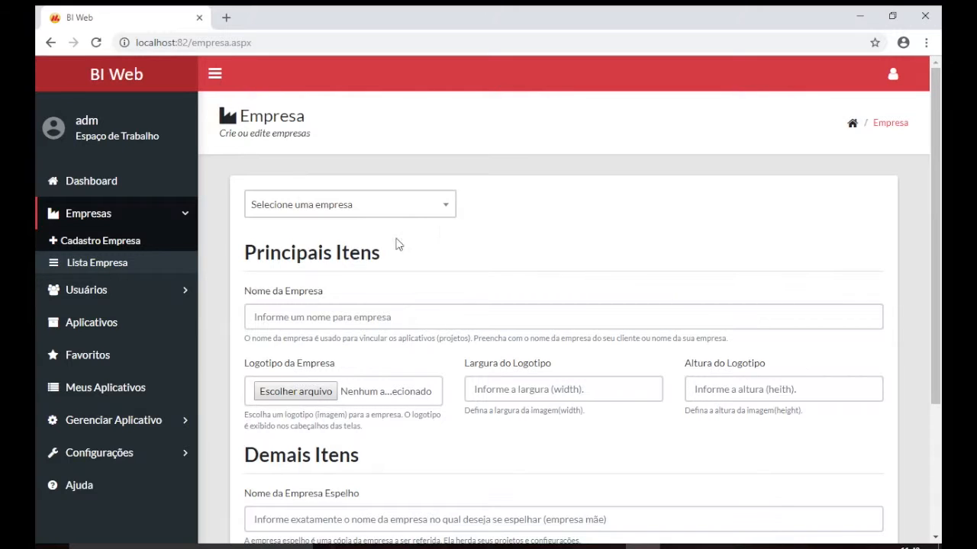
pyautogui.click(396, 313)
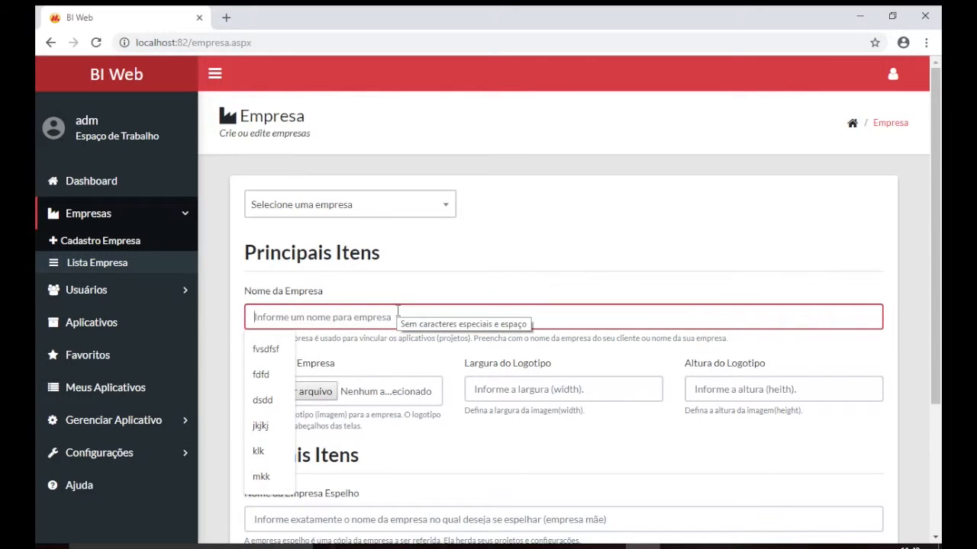
# Save company 'MyBI' with logo C:\mybiDesktop\imagens\bicube.jpg
pyautogui.write('MyBI')
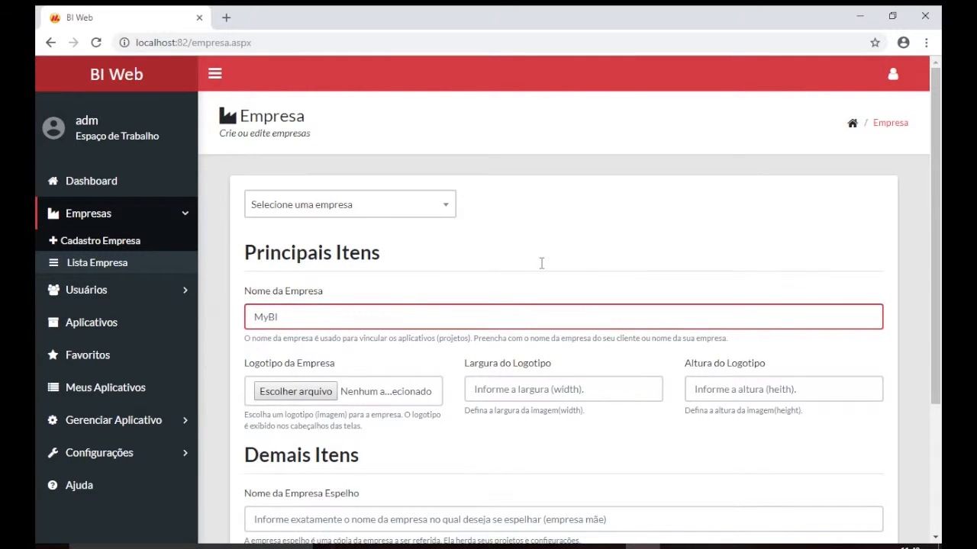
pyautogui.scroll(-1, 542, 267)
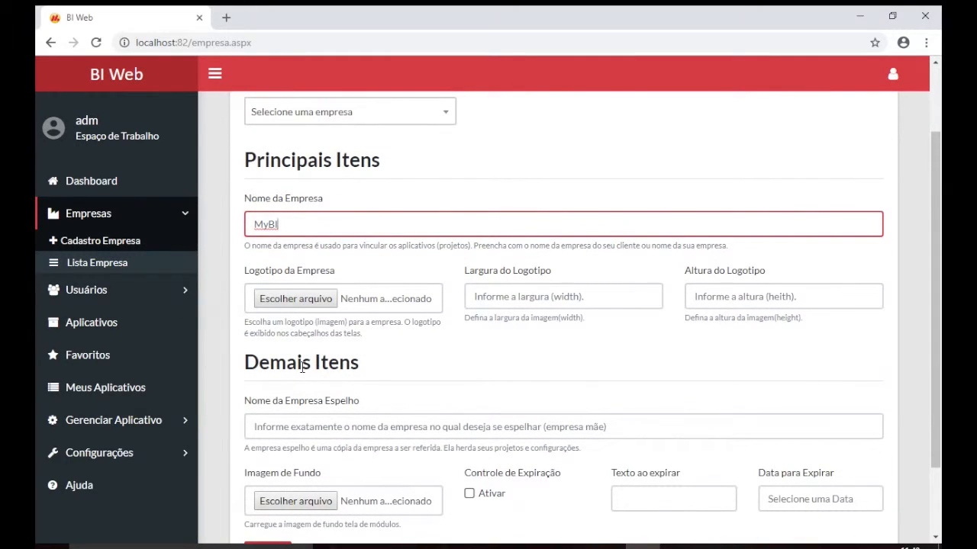
pyautogui.click(284, 302)
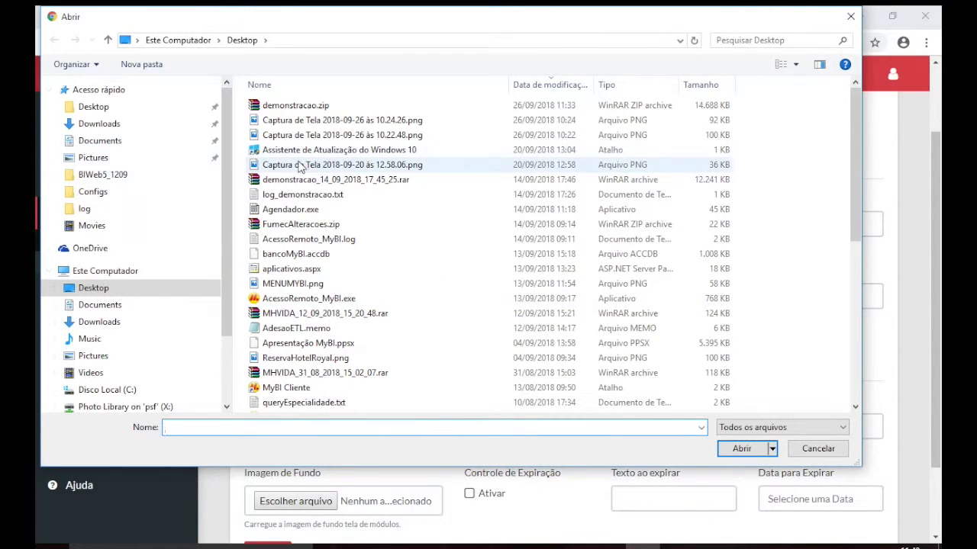
pyautogui.click(156, 390)
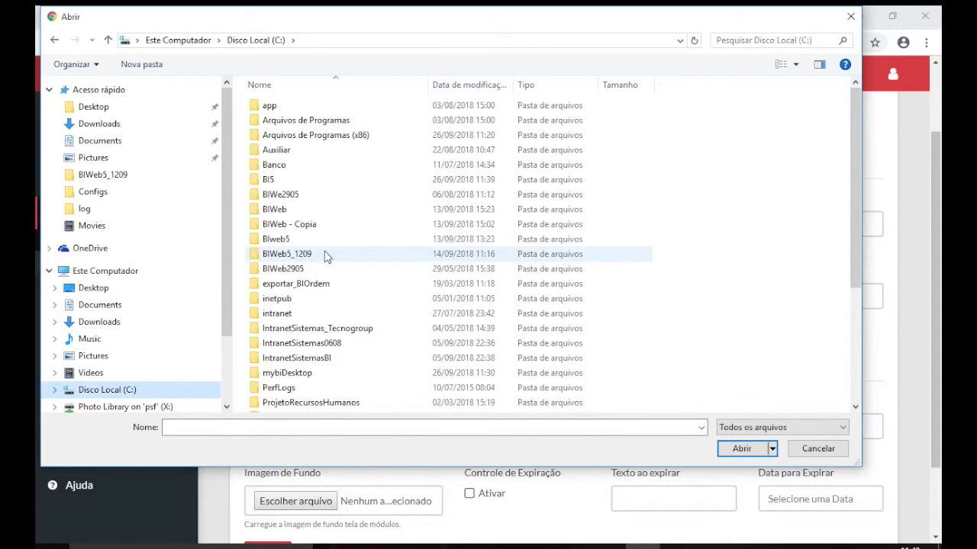
pyautogui.doubleClick(286, 373)
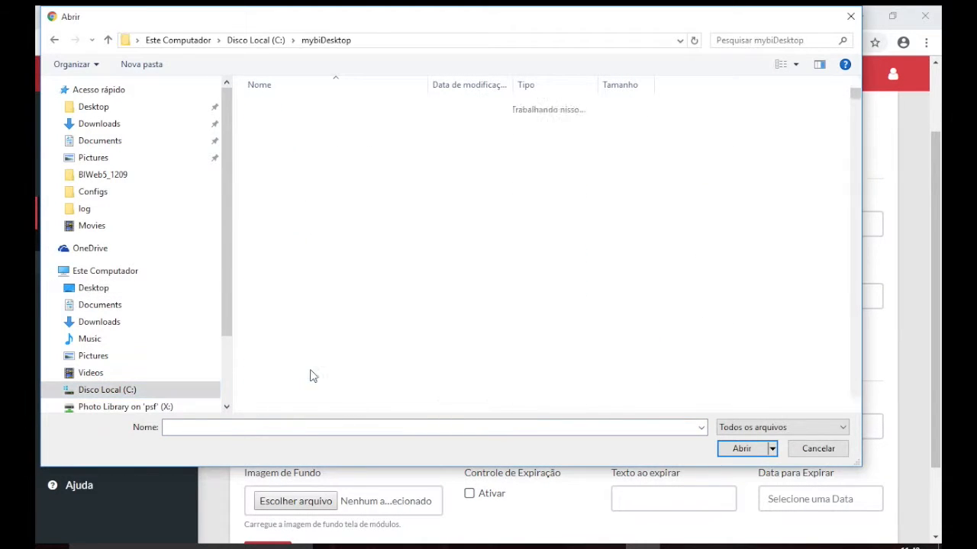
pyautogui.press('i')
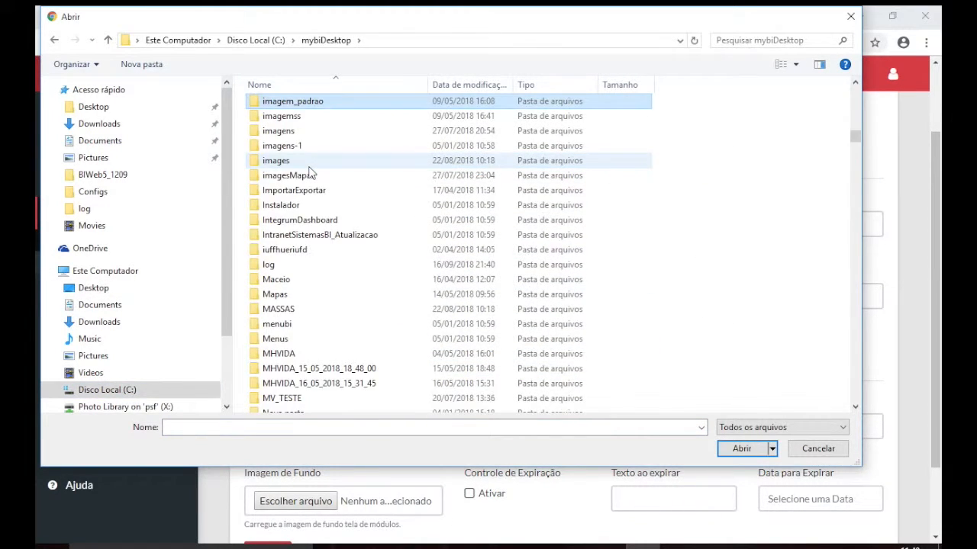
pyautogui.press('Down')
pyautogui.press('Down')
pyautogui.press('Return')
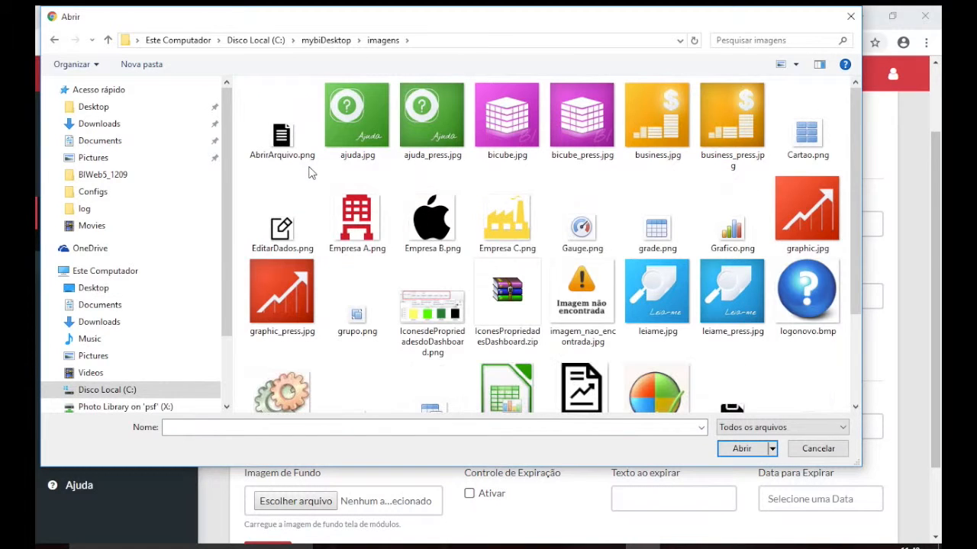
pyautogui.doubleClick(507, 122)
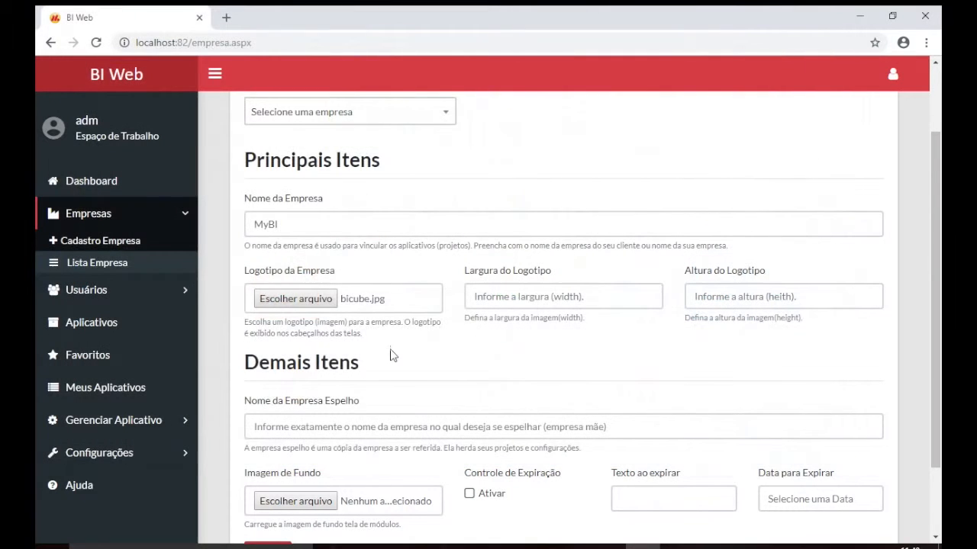
pyautogui.scroll(-2, 391, 354)
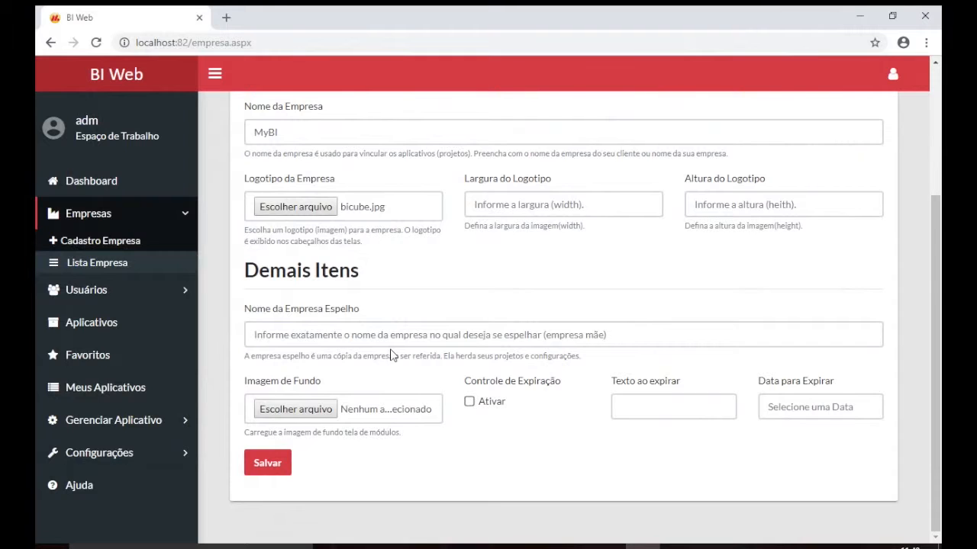
pyautogui.click(257, 469)
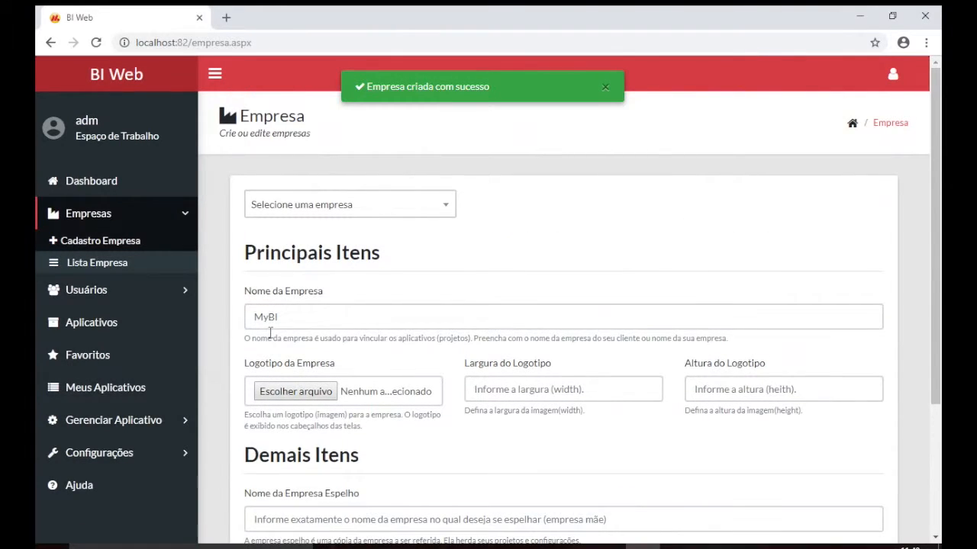
pyautogui.click(441, 207)
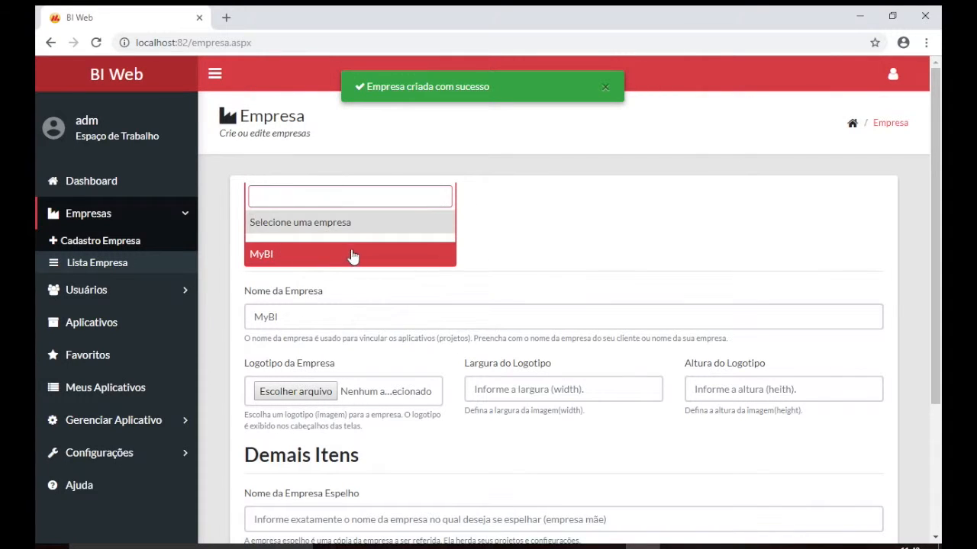
pyautogui.click(558, 231)
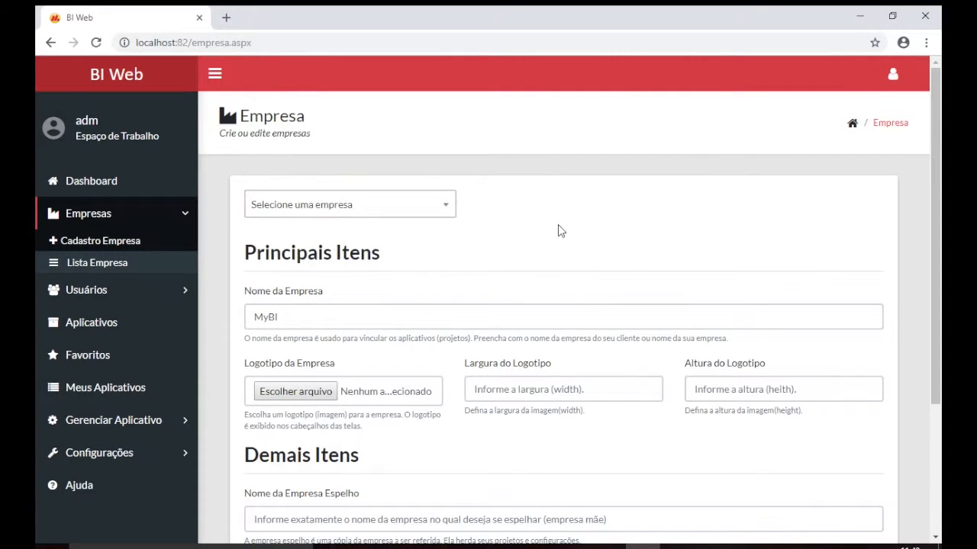
pyautogui.click(150, 293)
# Start a new user assigned to company MyBI and enter its login
pyautogui.click(115, 275)
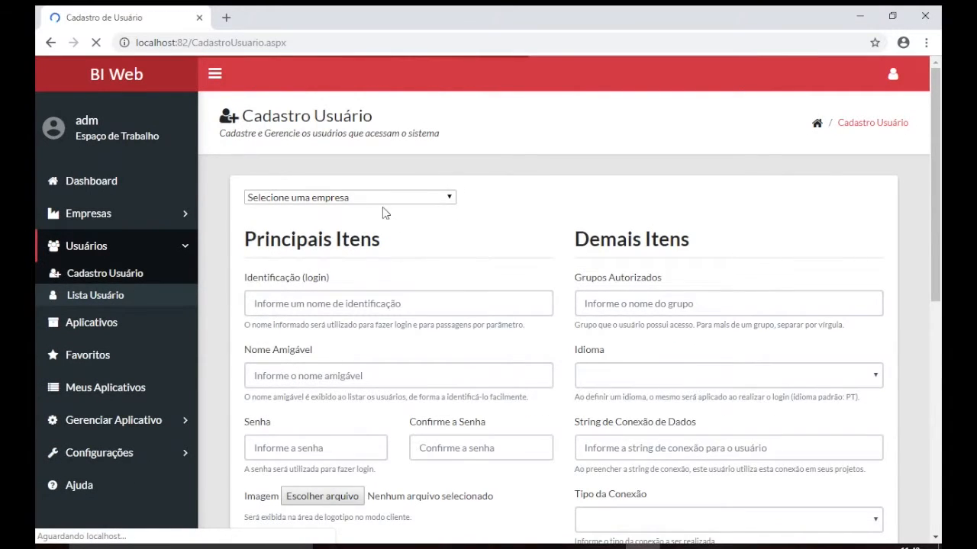
pyautogui.click(333, 203)
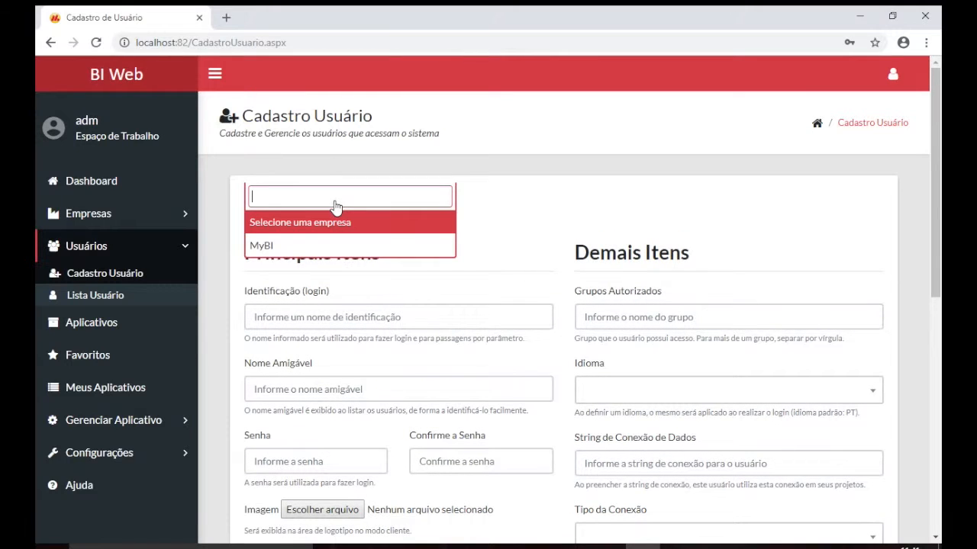
pyautogui.click(308, 245)
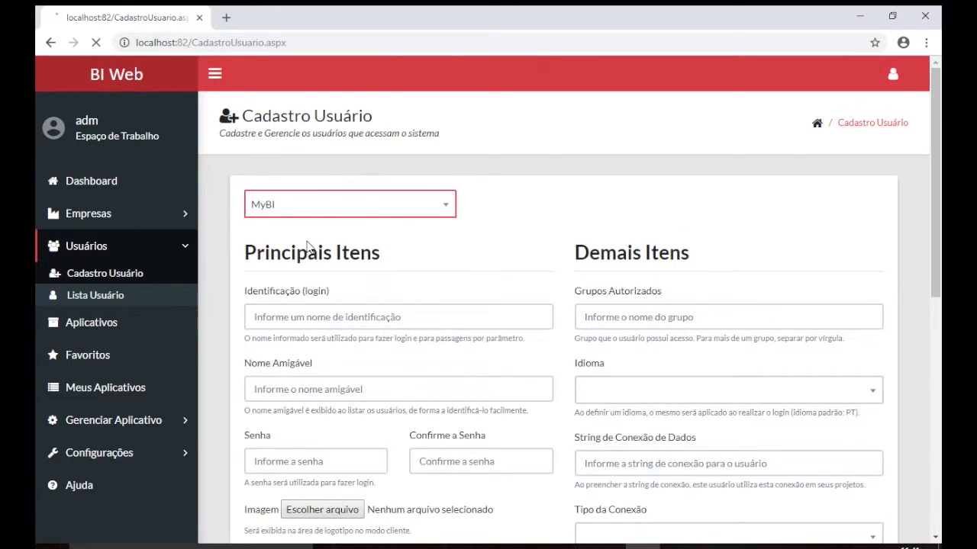
pyautogui.click(326, 319)
pyautogui.write('admin')
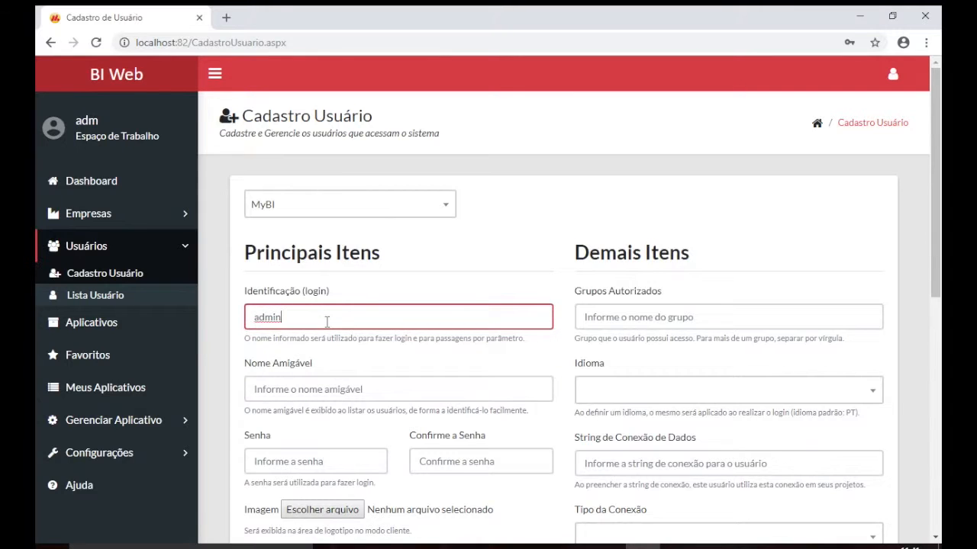
pyautogui.scroll(-2, 326, 322)
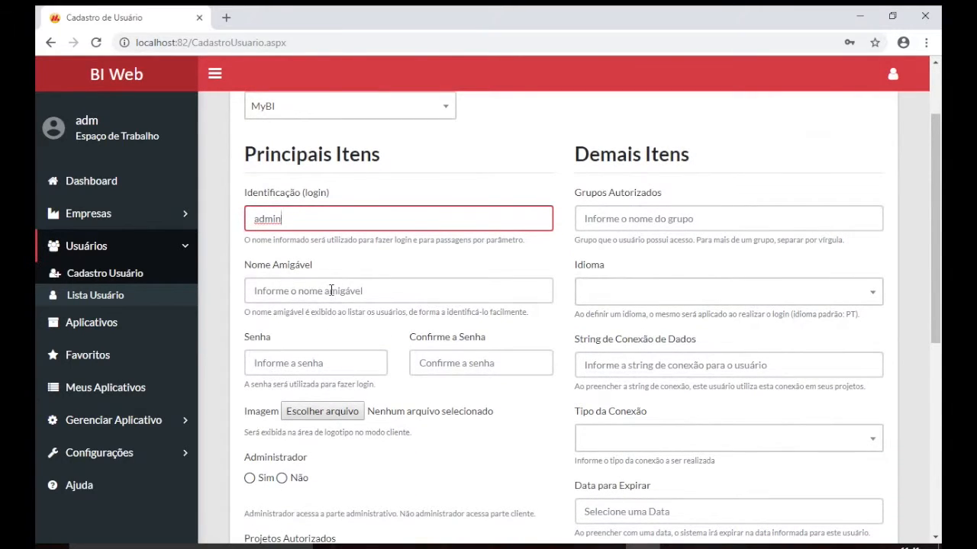
# Re-enter the administrator login and leave the Nome Amigável field empty
pyautogui.click(331, 290)
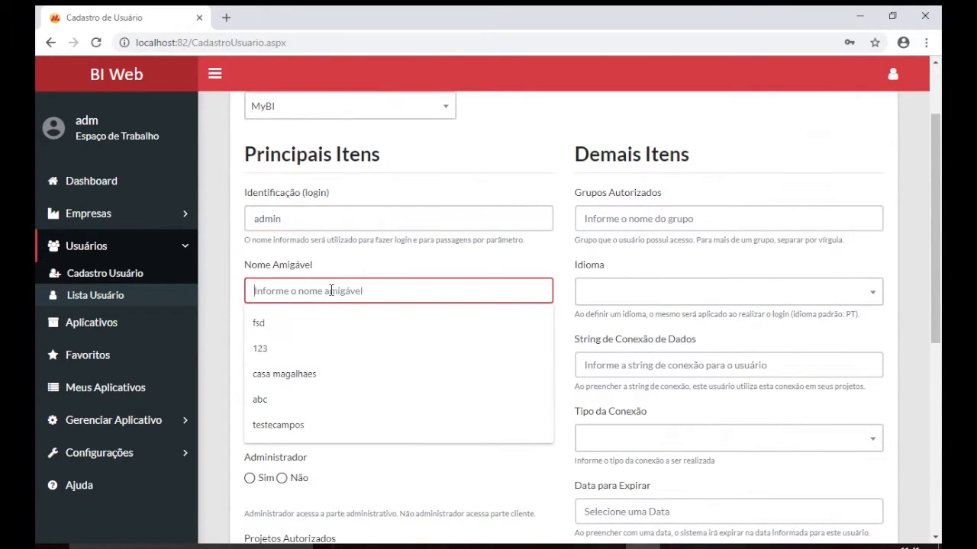
pyautogui.doubleClick(336, 218)
pyautogui.write('0')
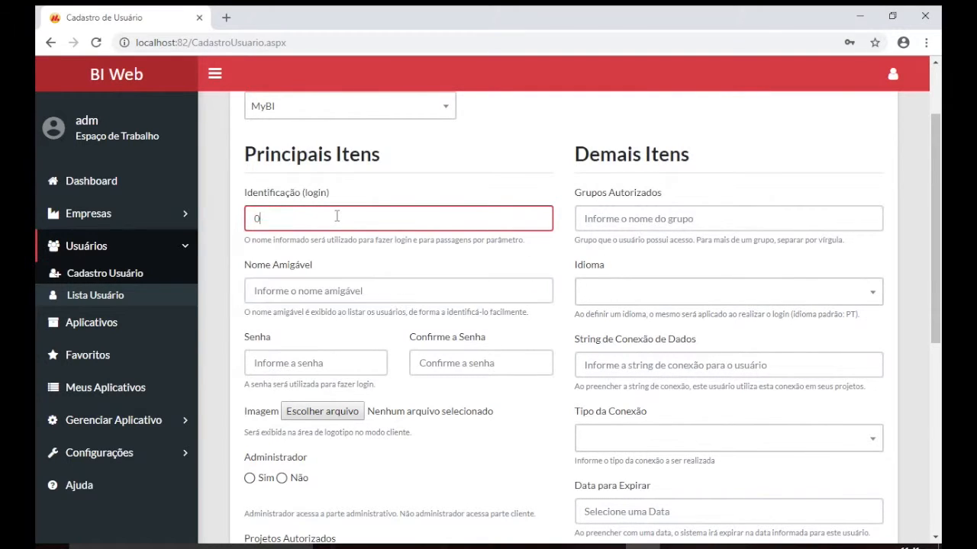
pyautogui.write('10203')
pyautogui.click(293, 291)
pyautogui.write('Admin')
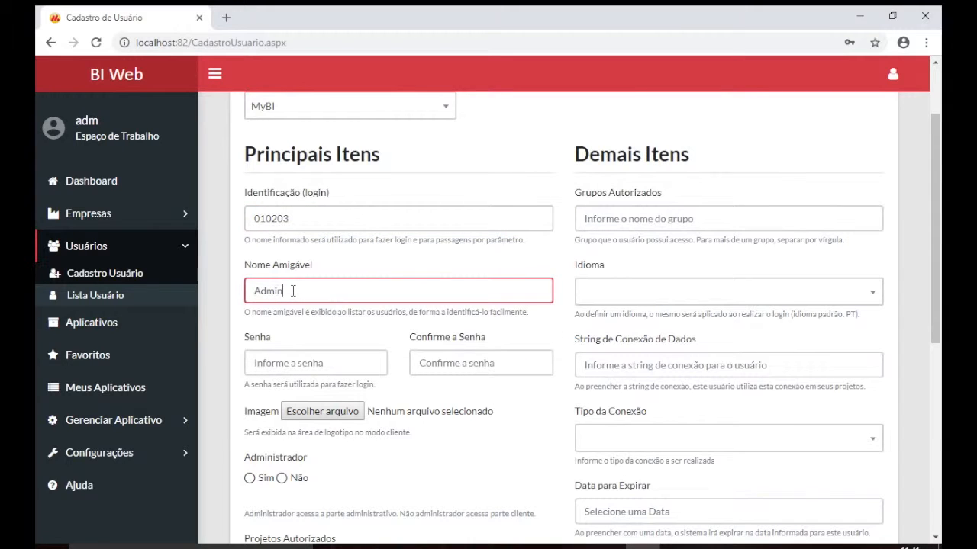
pyautogui.doubleClick(329, 218)
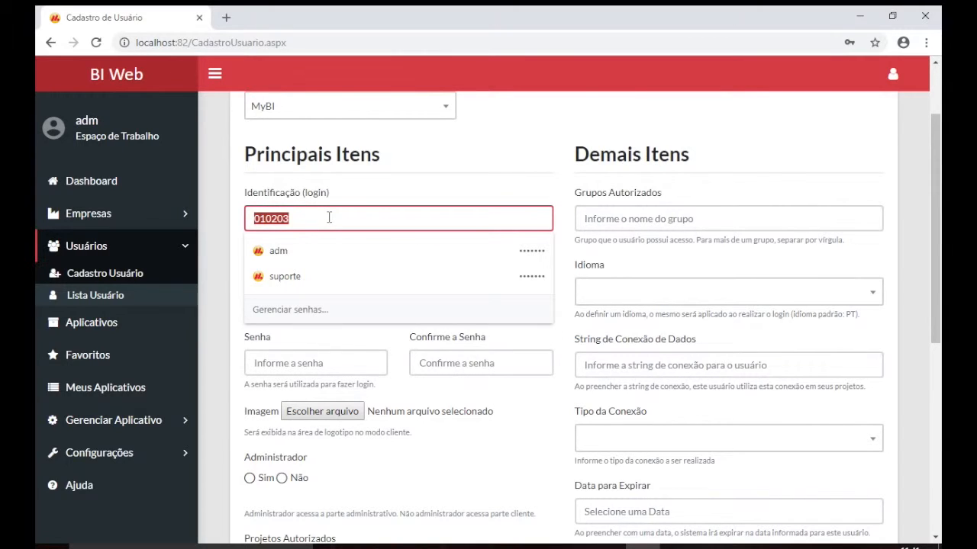
pyautogui.write('admin')
pyautogui.click(316, 287)
pyautogui.hotkey('ctrl', 'a')
pyautogui.press('BackSpace')
# Enter the user's password in Senha and Confirme a Senha
pyautogui.scroll(-1, 282, 344)
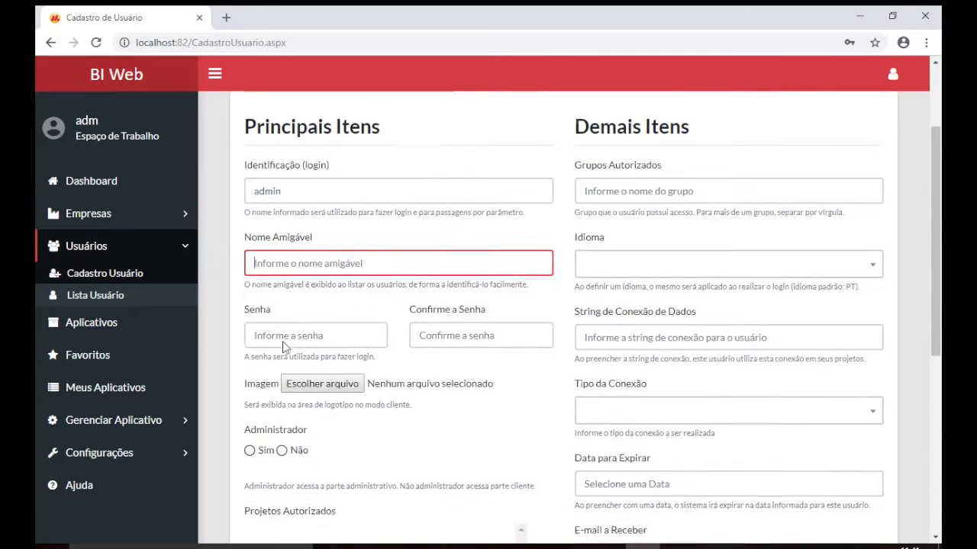
pyautogui.click(282, 341)
pyautogui.write('123')
pyautogui.click(427, 339)
pyautogui.write('123')
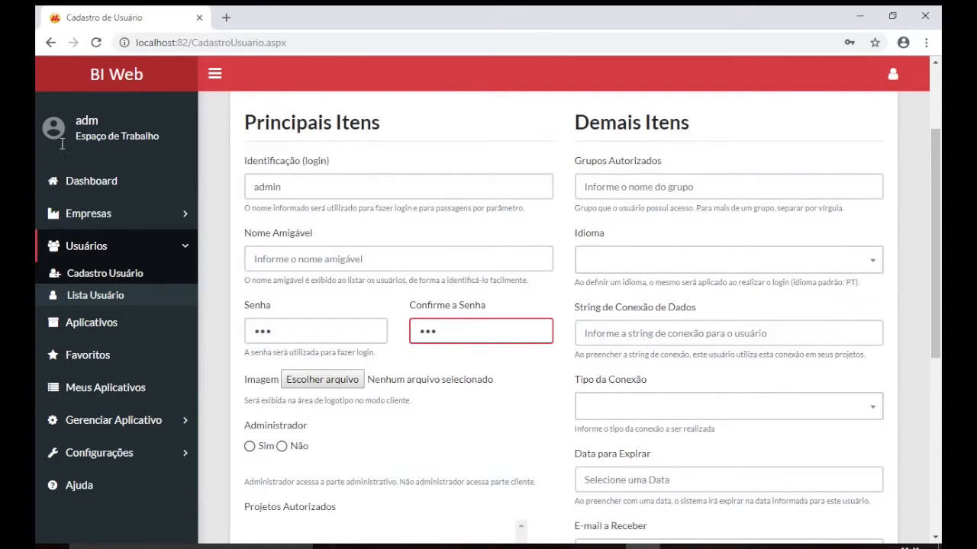
# Choose Gauge.png as the user image, set Administrador to Sim, and save
pyautogui.click(321, 384)
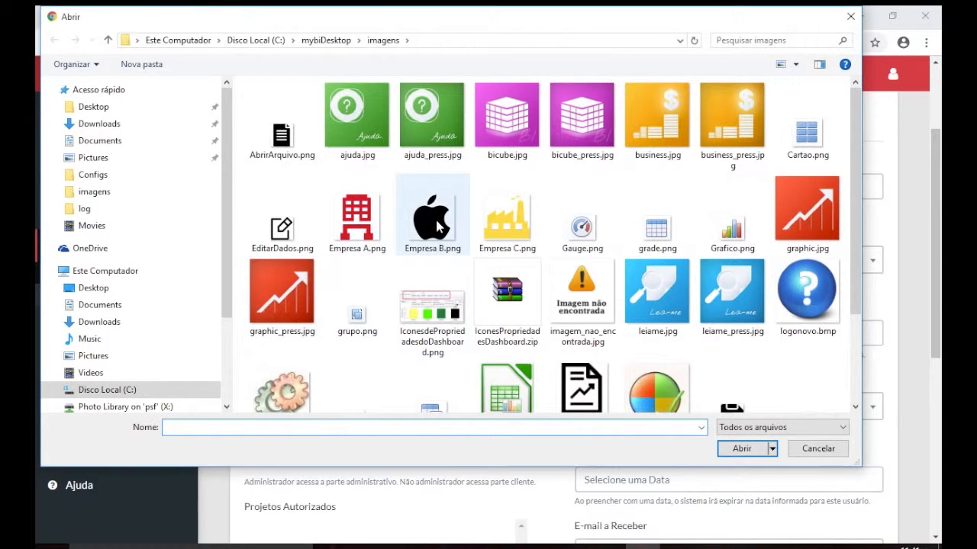
pyautogui.doubleClick(582, 234)
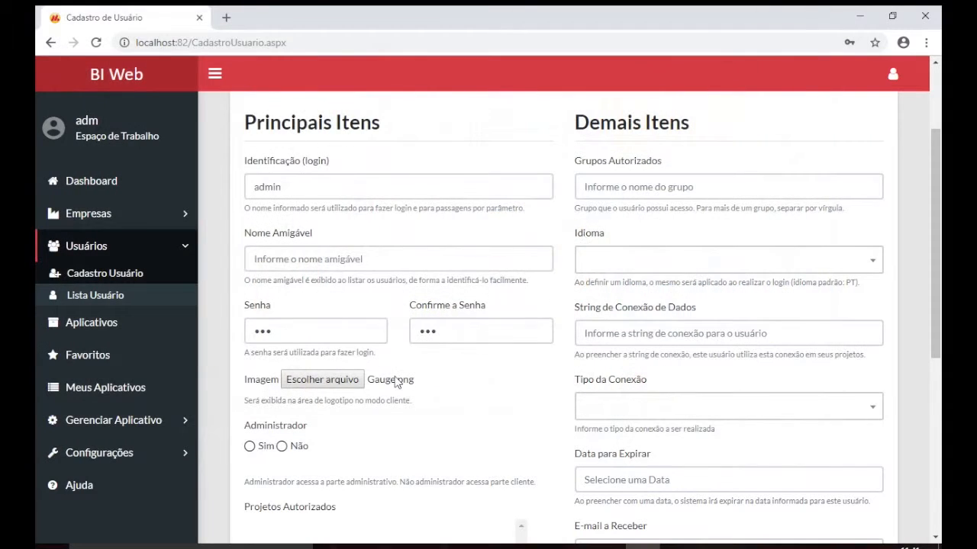
pyautogui.scroll(-1, 396, 382)
pyautogui.scroll(-1, 395, 382)
pyautogui.click(250, 307)
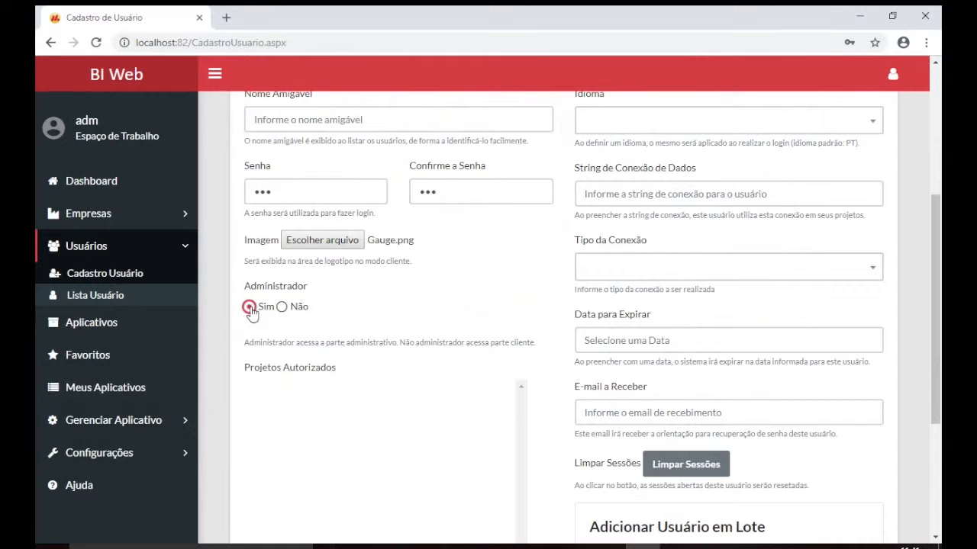
pyautogui.scroll(-2, 351, 319)
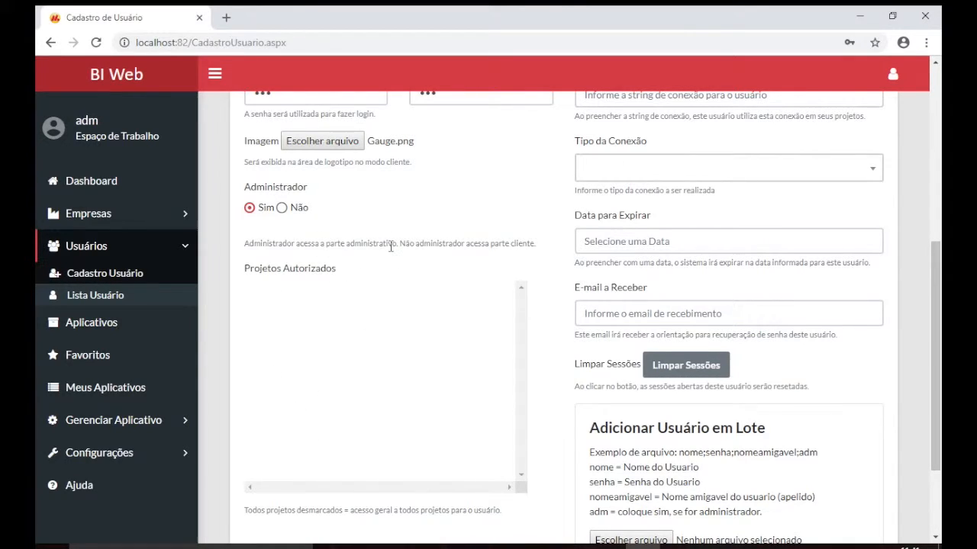
pyautogui.scroll(-3, 391, 245)
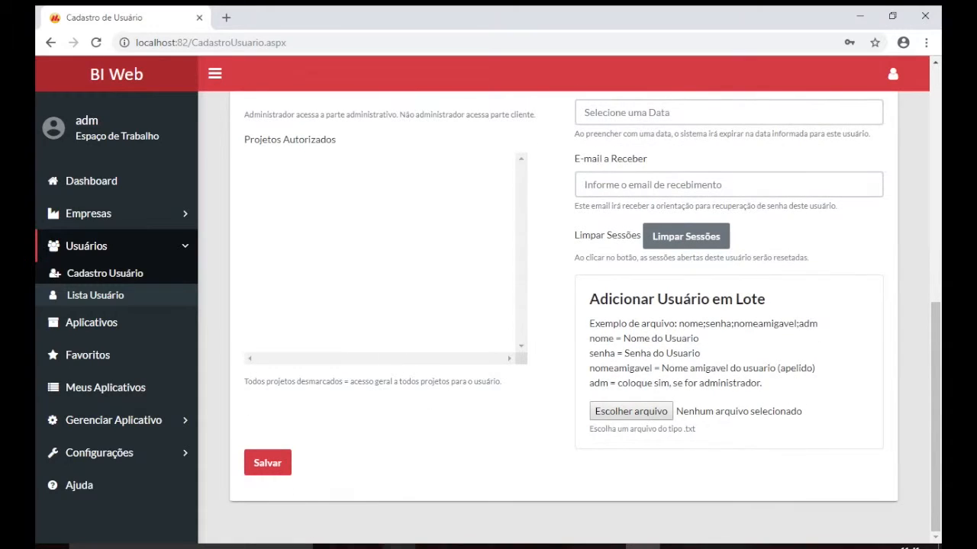
pyautogui.click(282, 467)
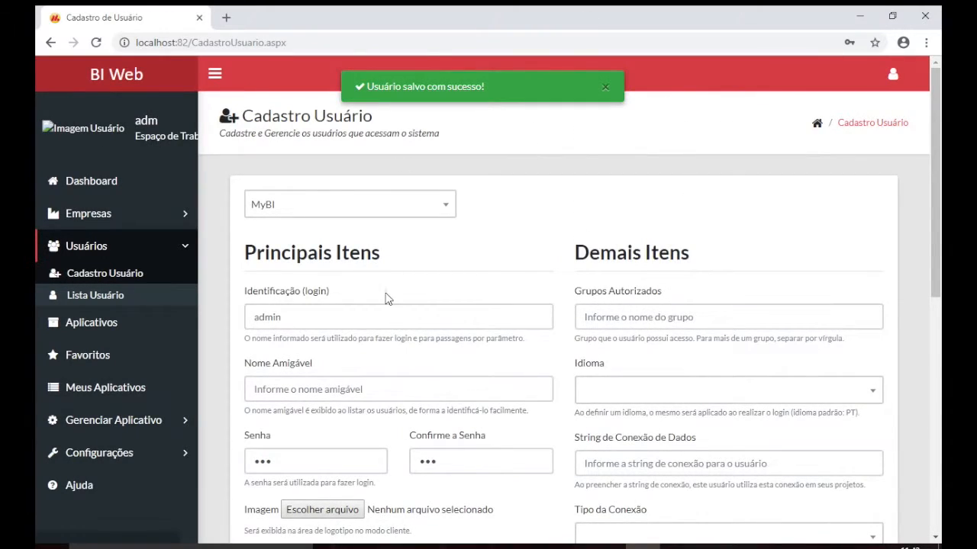
# Save a client user with a new login and Administrador set to Não, then list users
pyautogui.scroll(-1, 386, 298)
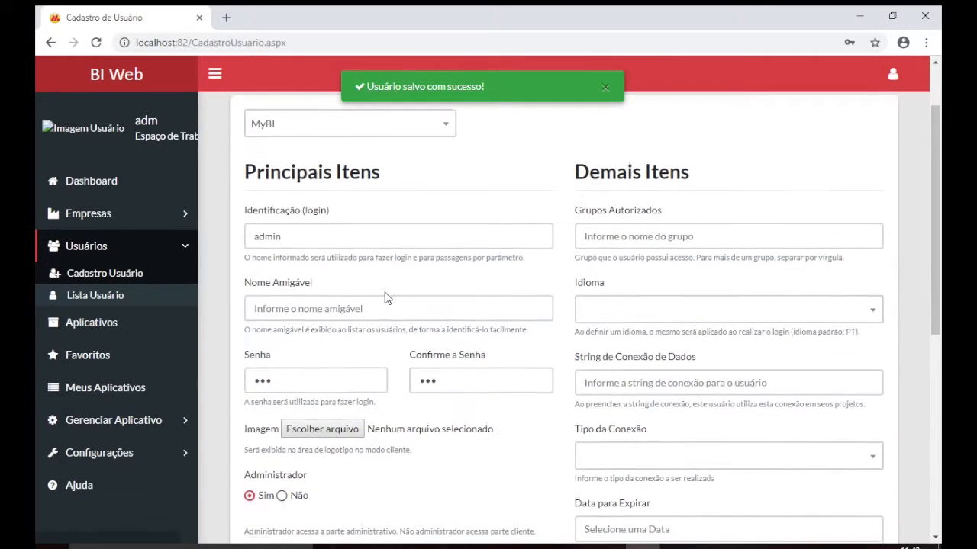
pyautogui.doubleClick(347, 236)
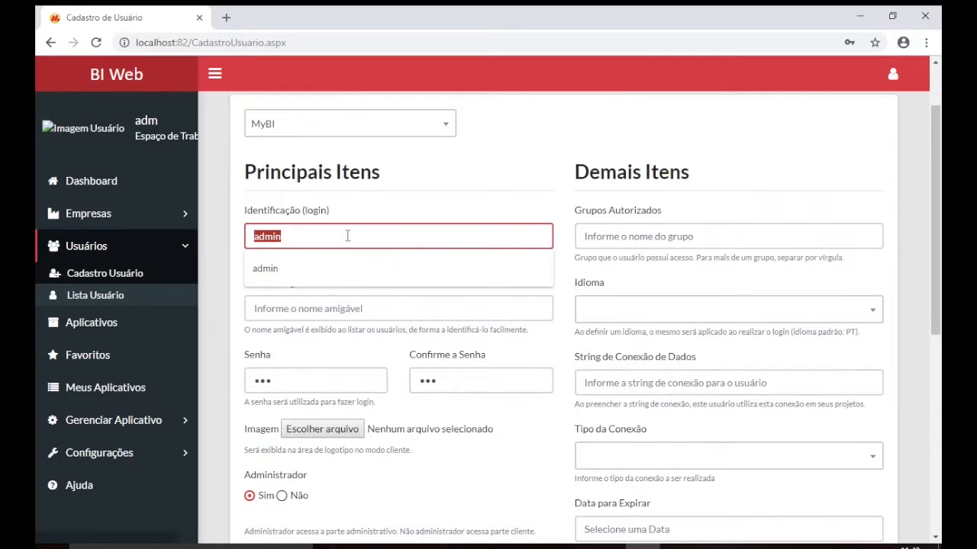
pyautogui.write('bi')
pyautogui.scroll(-4, 363, 328)
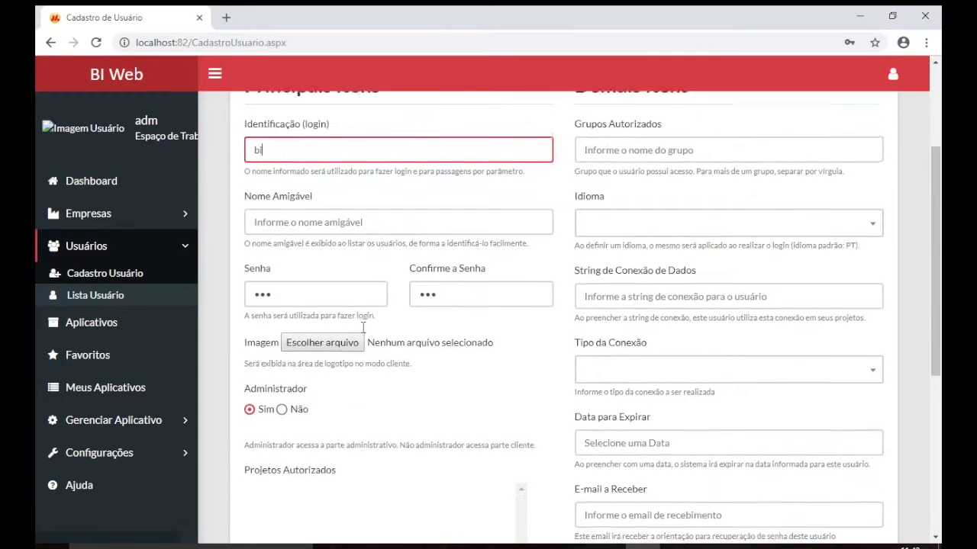
pyautogui.click(280, 319)
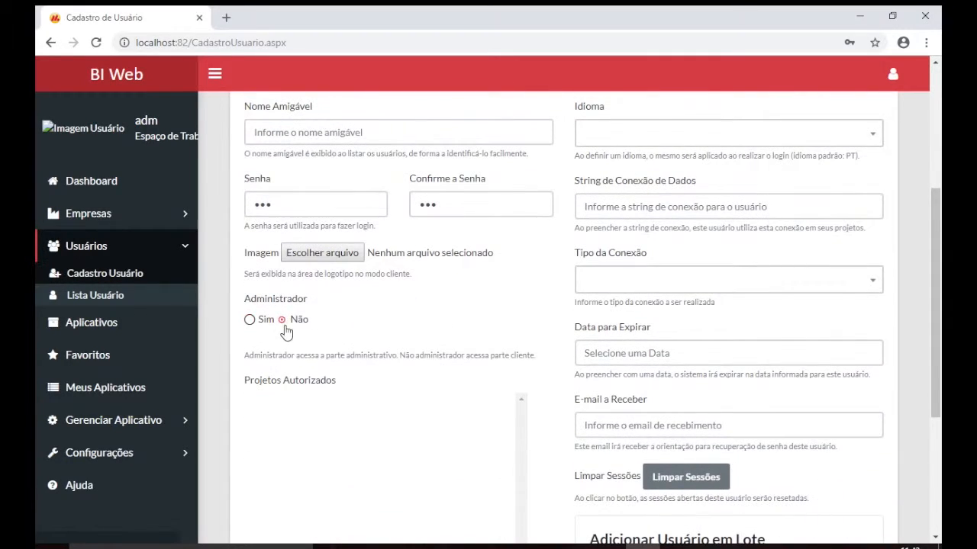
pyautogui.scroll(5, 274, 342)
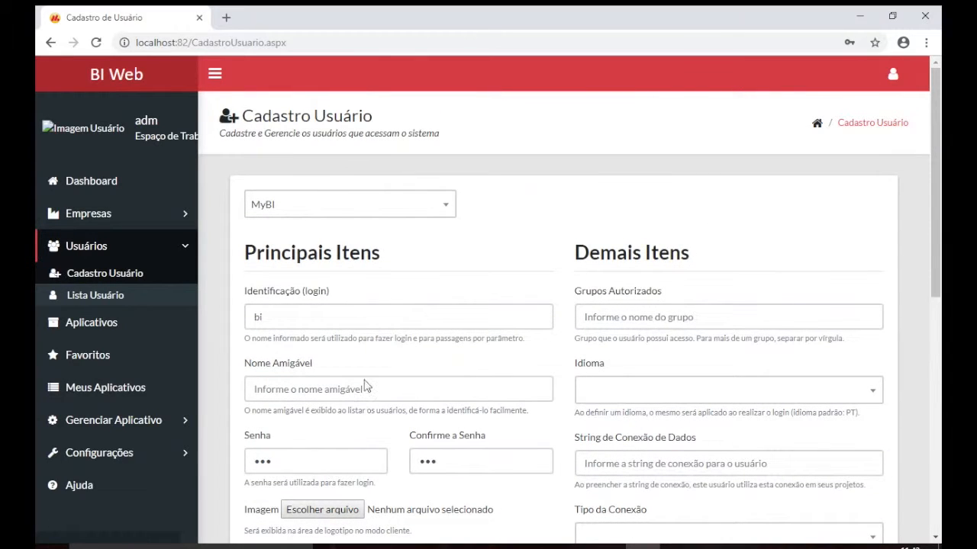
pyautogui.scroll(-5, 691, 300)
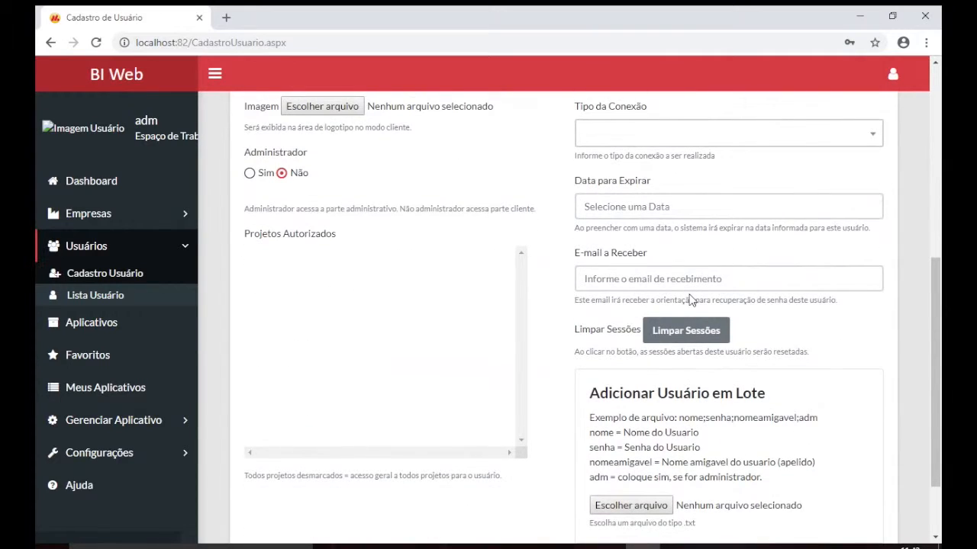
pyautogui.scroll(-2, 257, 349)
pyautogui.click(272, 459)
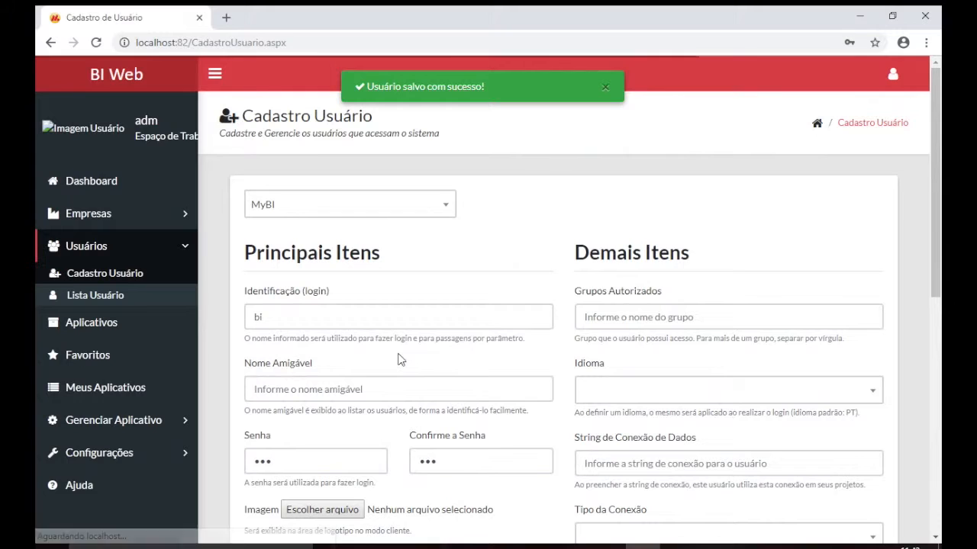
pyautogui.click(106, 299)
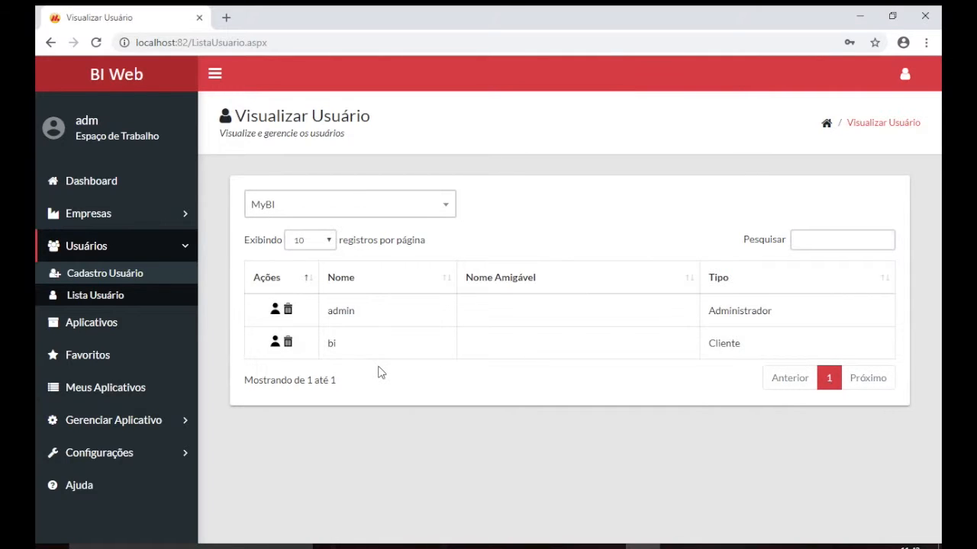
# Edit the client user's record to use Grafico.png as its image and save
pyautogui.click(276, 345)
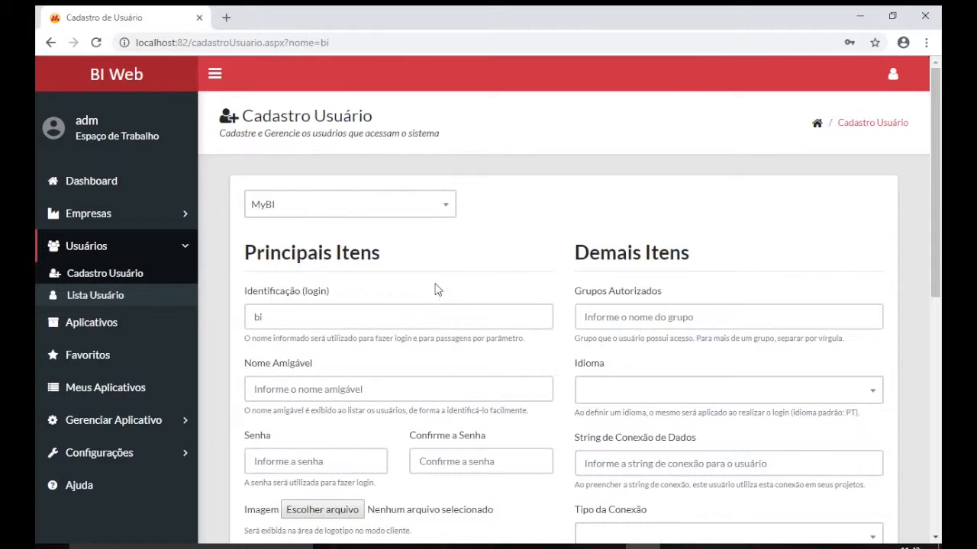
pyautogui.scroll(-2, 436, 288)
pyautogui.click(347, 339)
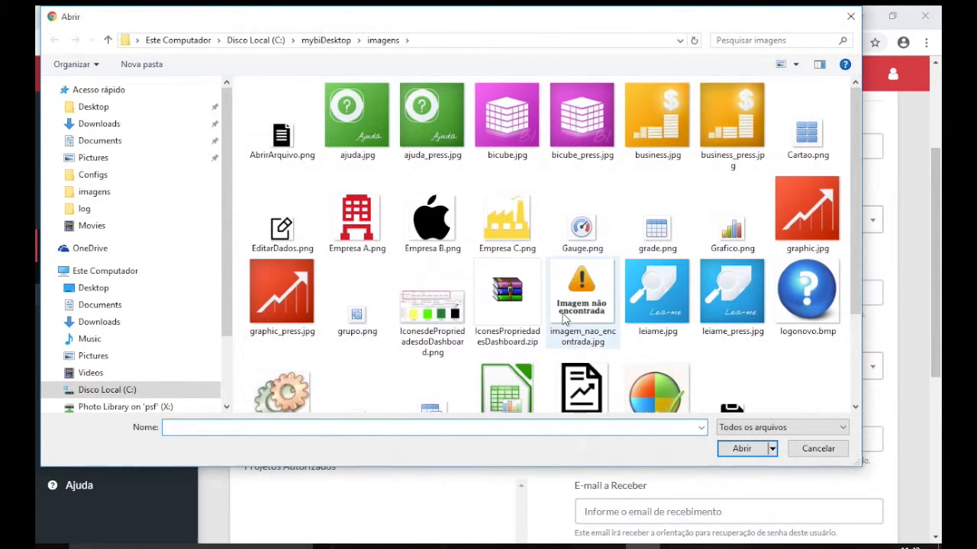
pyautogui.doubleClick(732, 221)
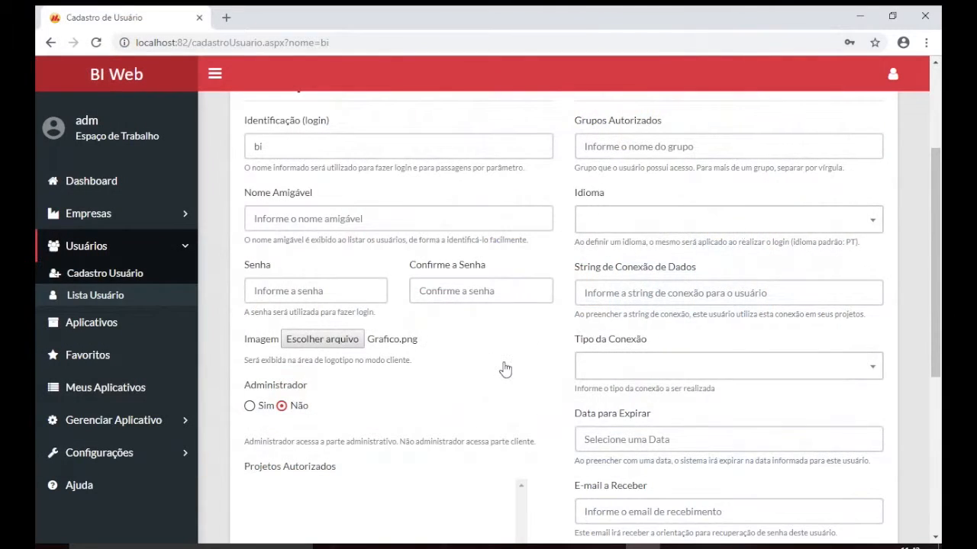
pyautogui.scroll(-2, 504, 371)
pyautogui.scroll(-3, 503, 369)
pyautogui.click(260, 467)
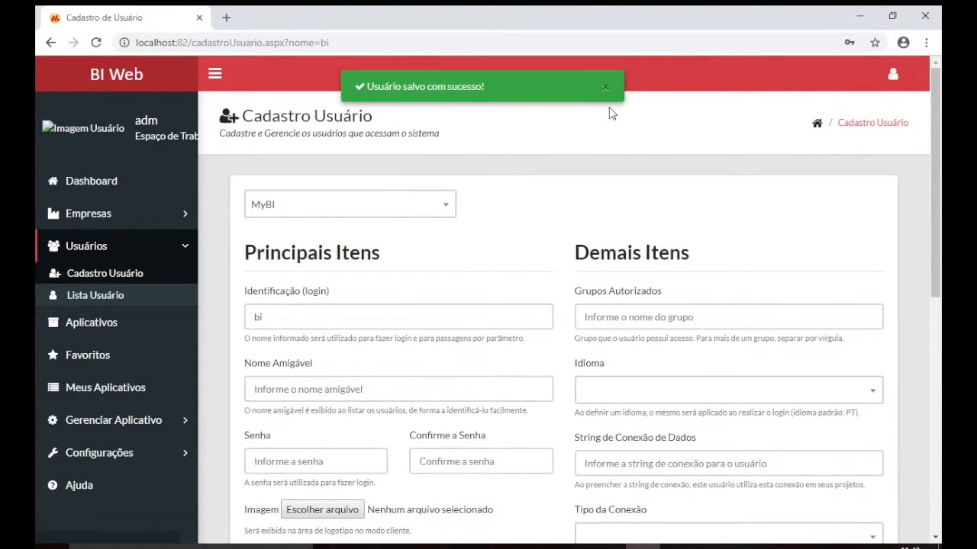
pyautogui.scroll(-2, 497, 214)
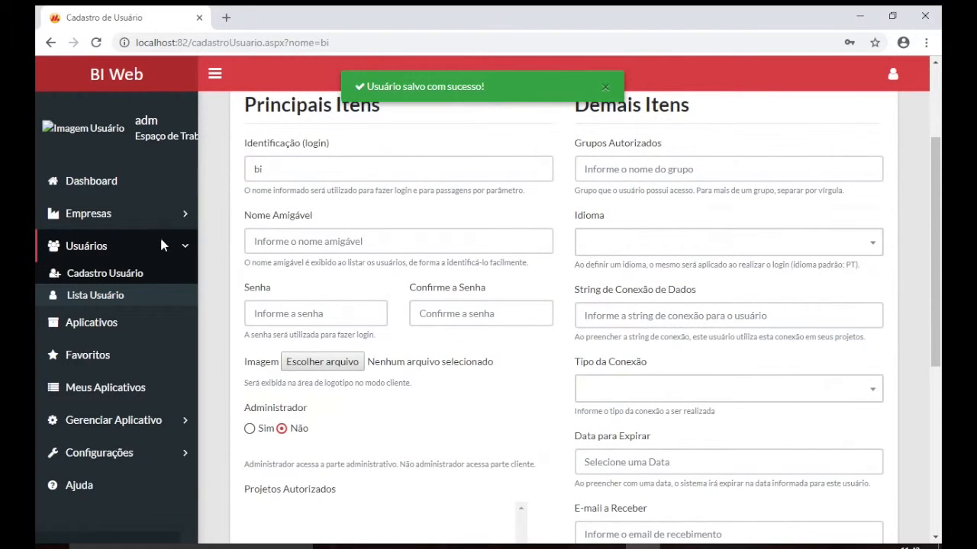
# Sign out and back in with the new administrator login, letting Chrome save the password
pyautogui.click(892, 74)
pyautogui.click(863, 129)
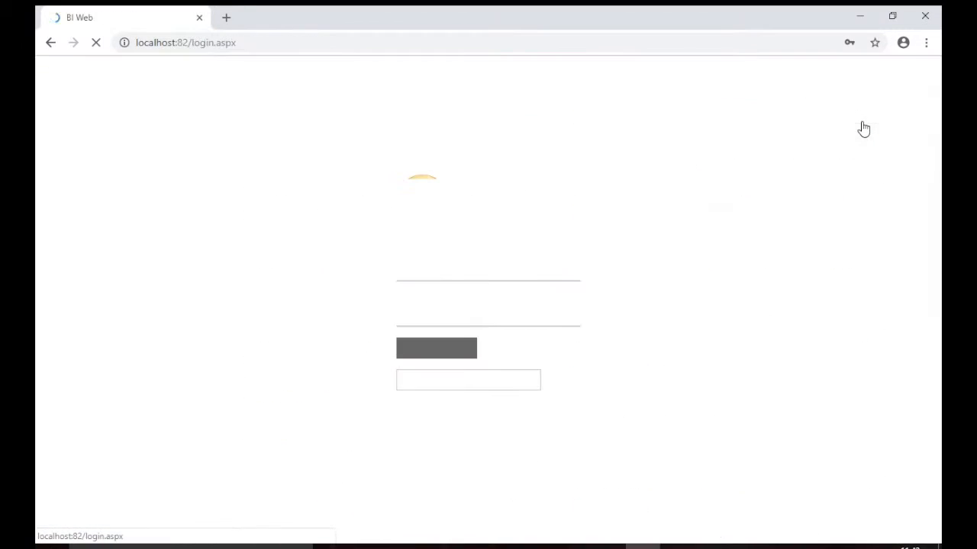
pyautogui.doubleClick(477, 262)
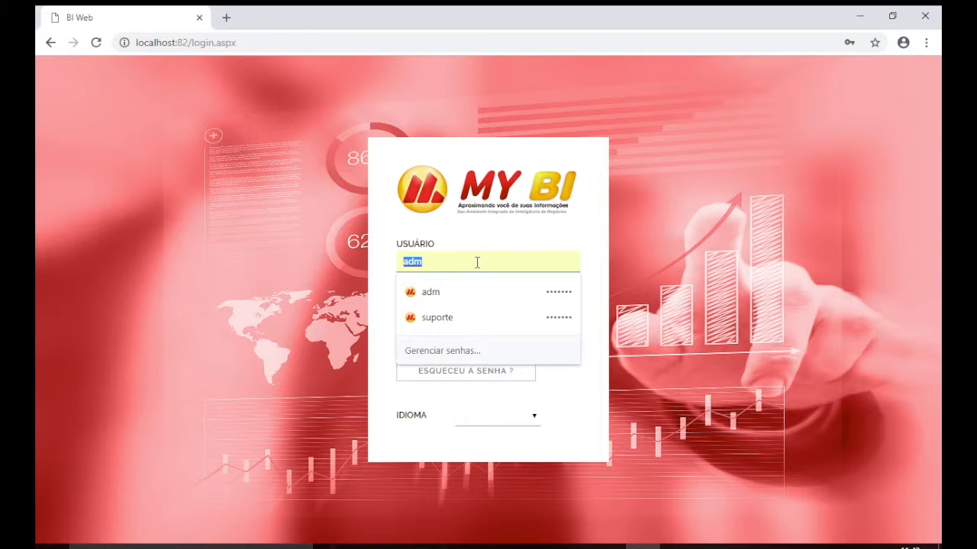
pyautogui.write('adm')
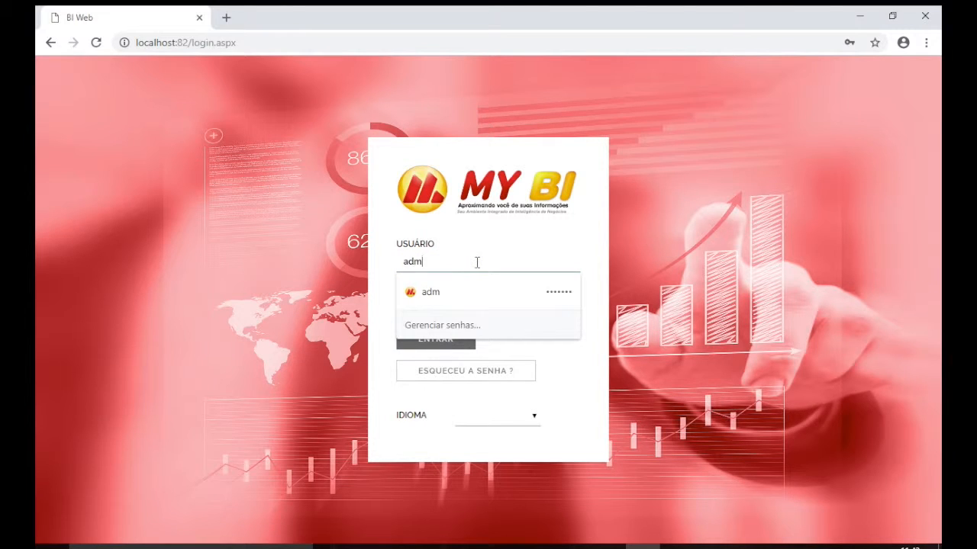
pyautogui.write('in')
pyautogui.press('Tab')
pyautogui.write('123')
pyautogui.press('Return')
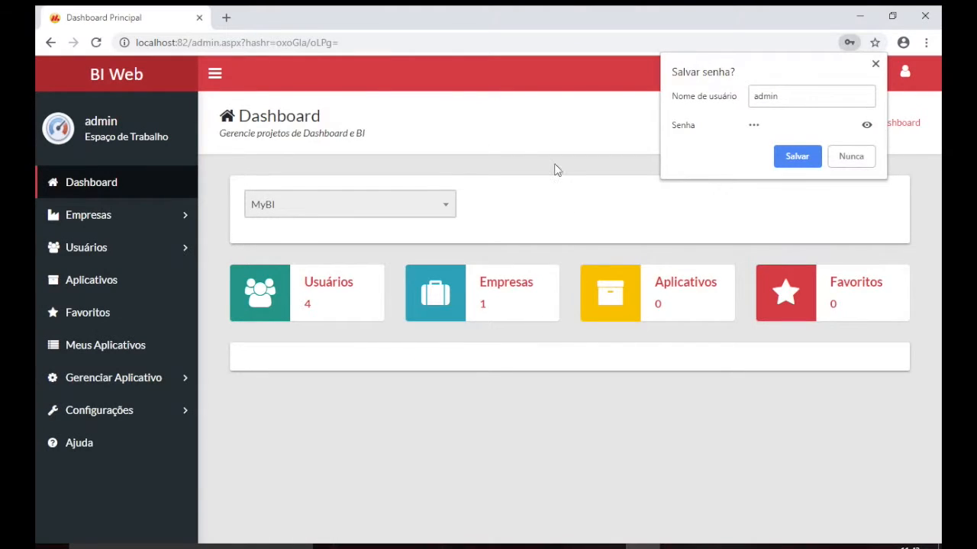
pyautogui.click(797, 160)
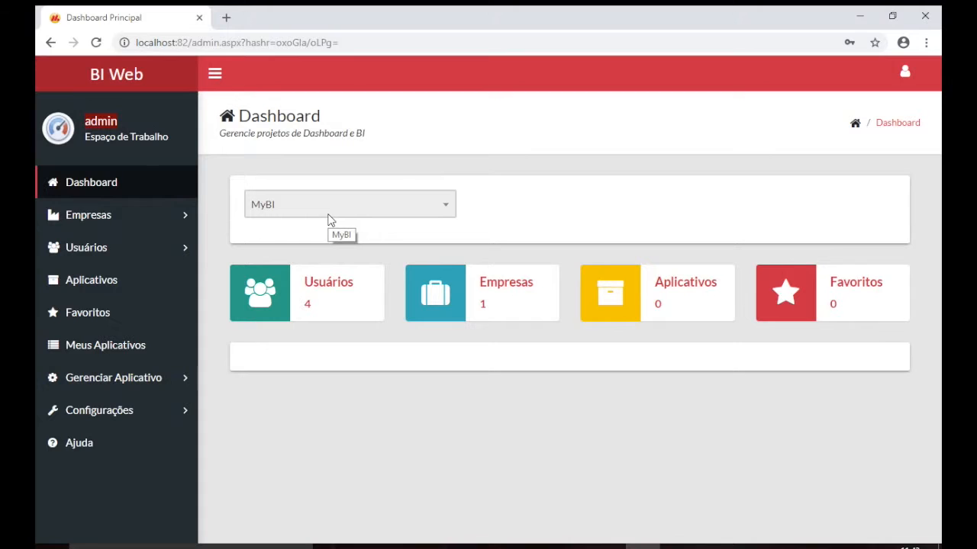
pyautogui.click(918, 84)
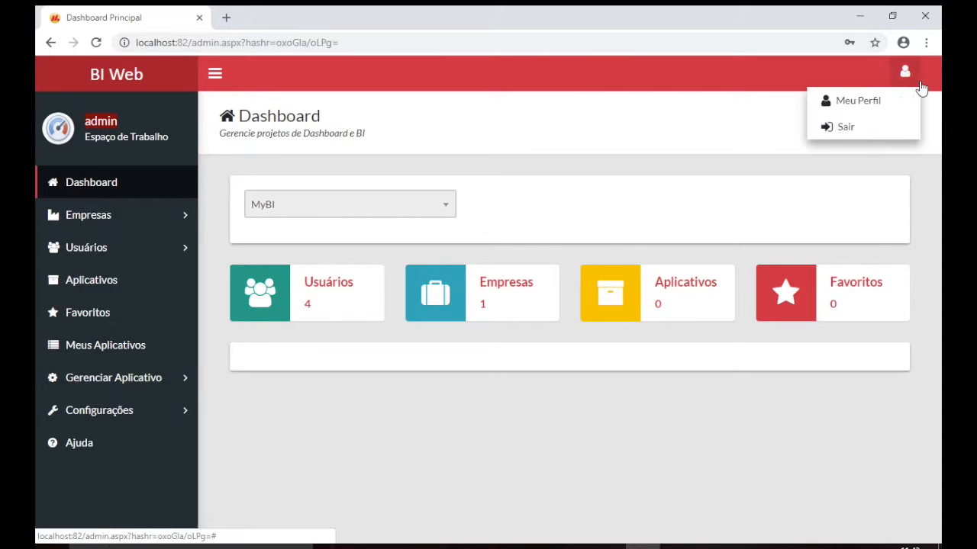
# Sign out and back in with the original admin account, checking the company list on the Dashboard
pyautogui.click(872, 130)
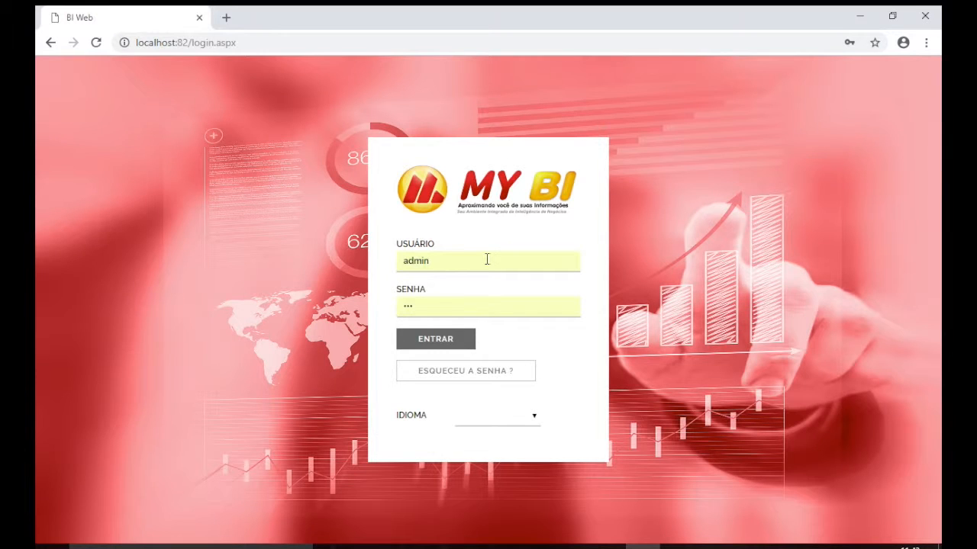
pyautogui.click(487, 260)
pyautogui.hotkey('ctrl', 'a')
pyautogui.write('adm')
pyautogui.press('Tab')
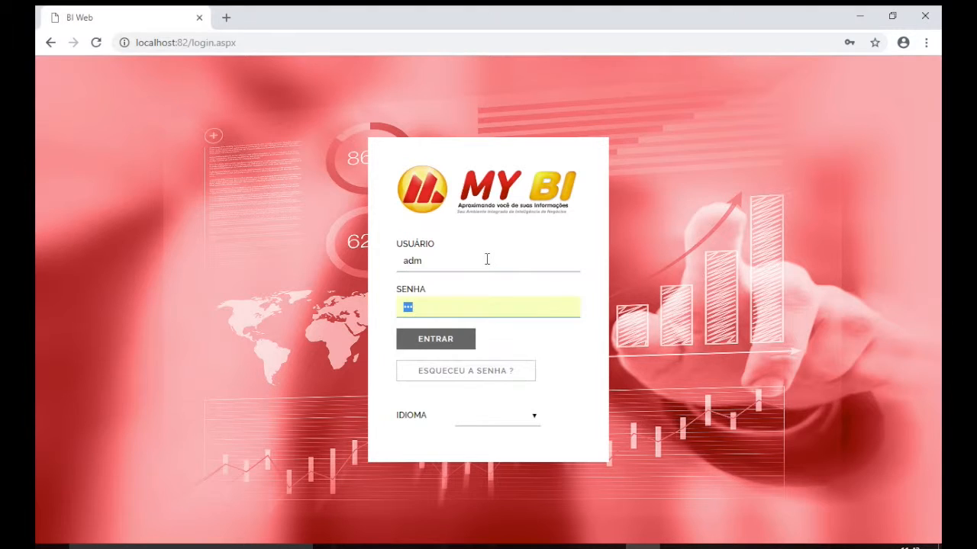
pyautogui.press('Return')
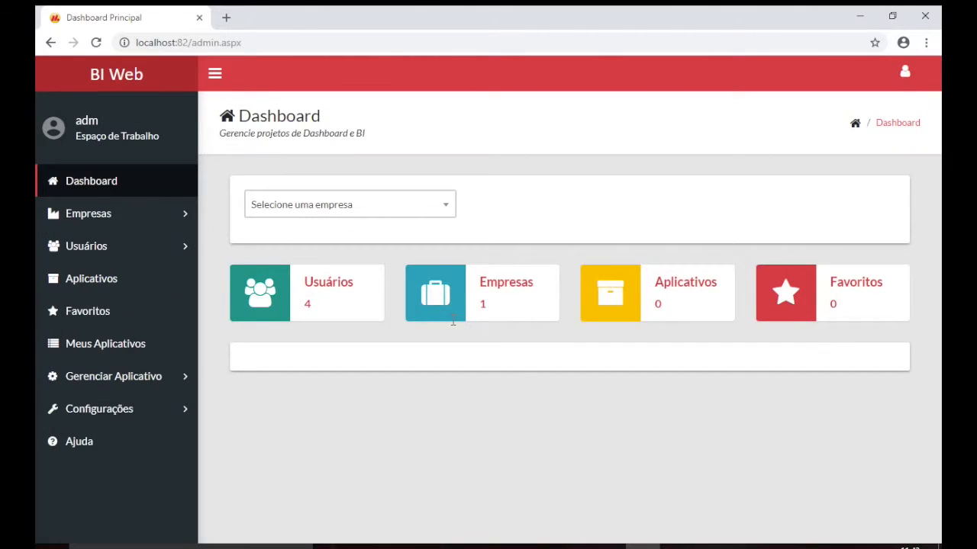
pyautogui.click(381, 207)
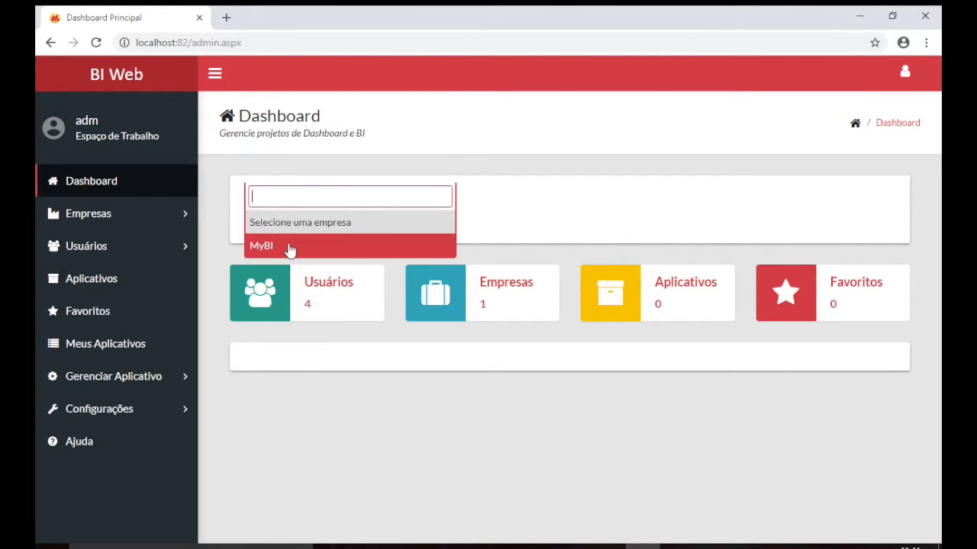
pyautogui.click(486, 215)
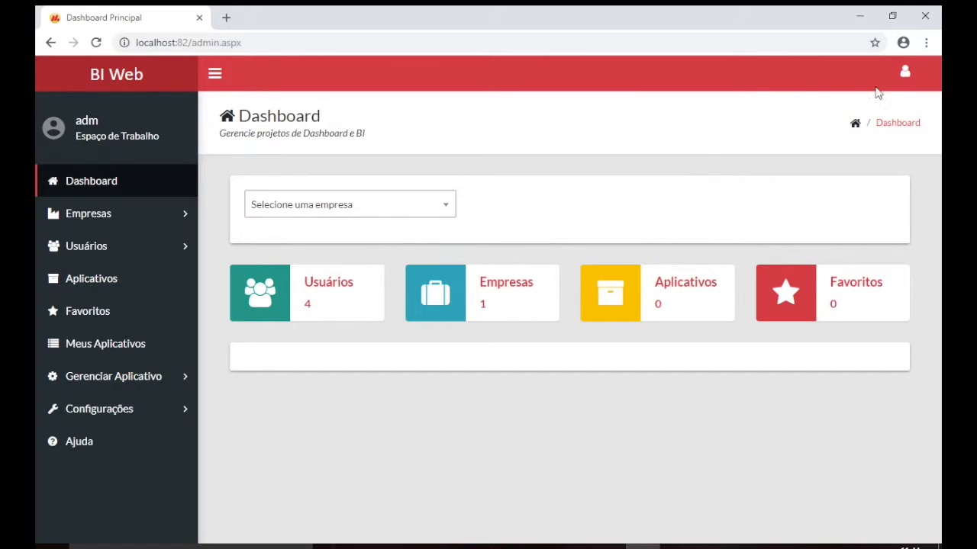
pyautogui.click(905, 76)
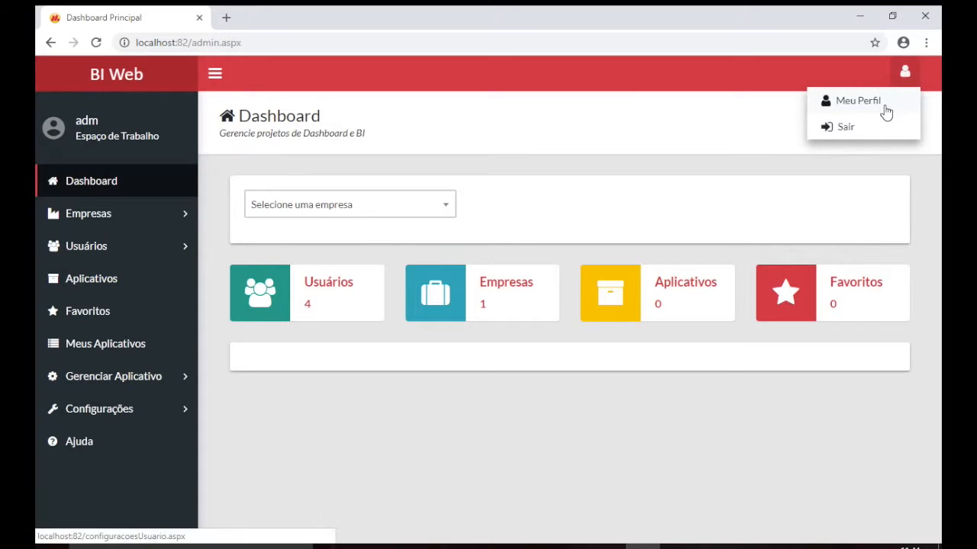
# On Meu Perfil, try the teal, green, grey and blue themes, returning to red
pyautogui.click(885, 108)
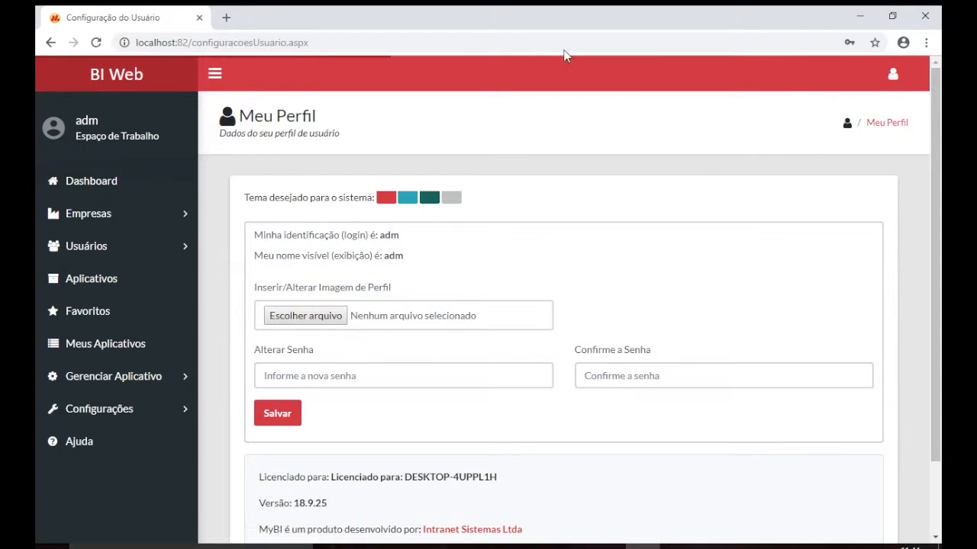
pyautogui.click(408, 200)
pyautogui.click(431, 202)
pyautogui.click(451, 201)
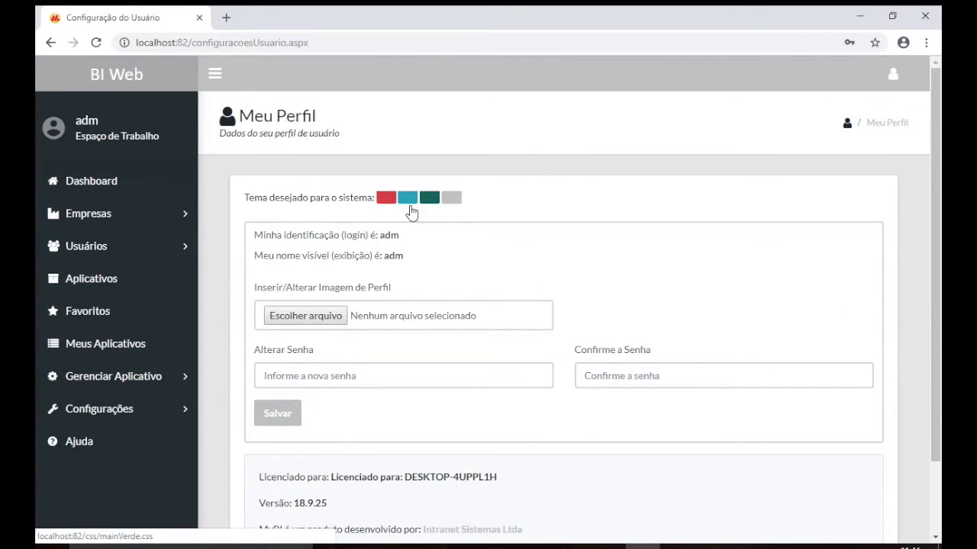
pyautogui.click(409, 205)
pyautogui.click(387, 200)
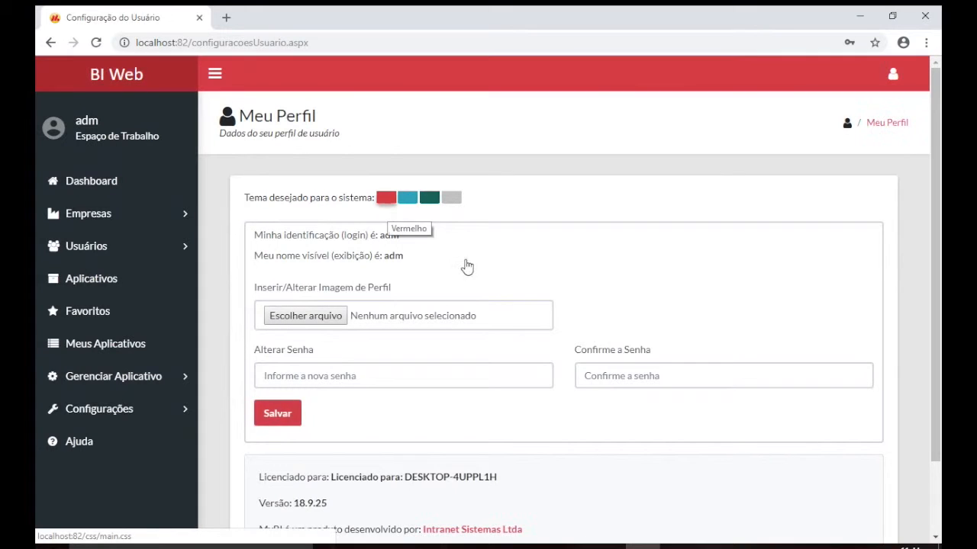
# Set Empresa C.png as the profile picture and save the profile
pyautogui.scroll(-2, 465, 263)
pyautogui.click(341, 237)
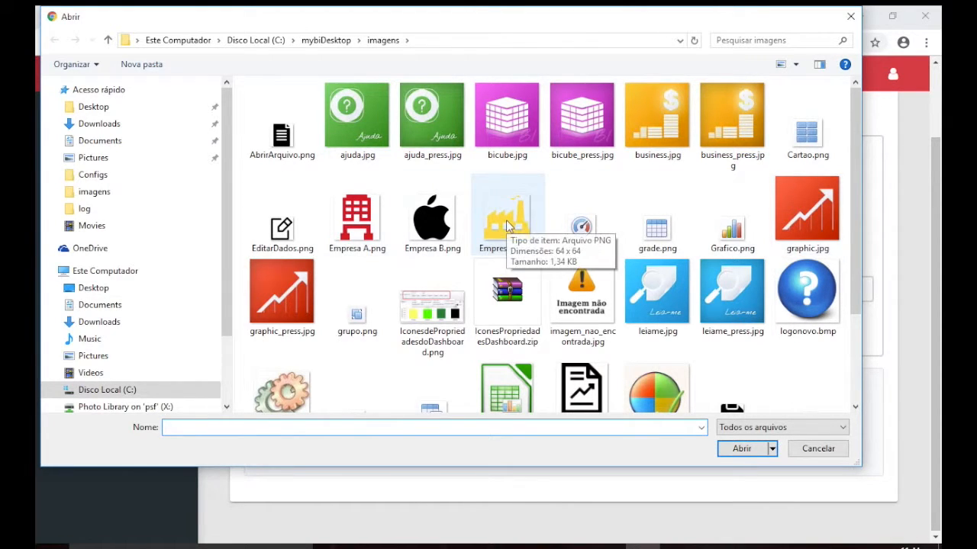
pyautogui.doubleClick(508, 223)
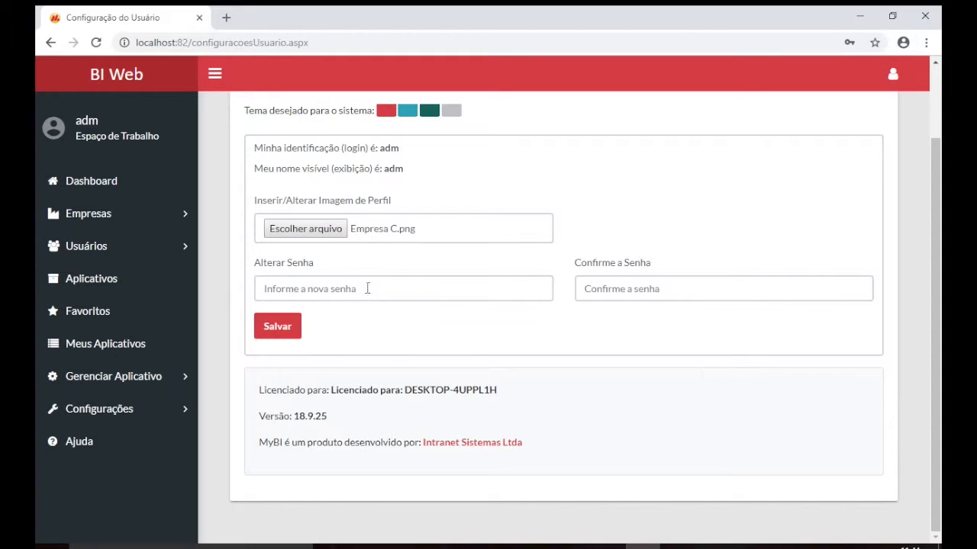
pyautogui.click(274, 326)
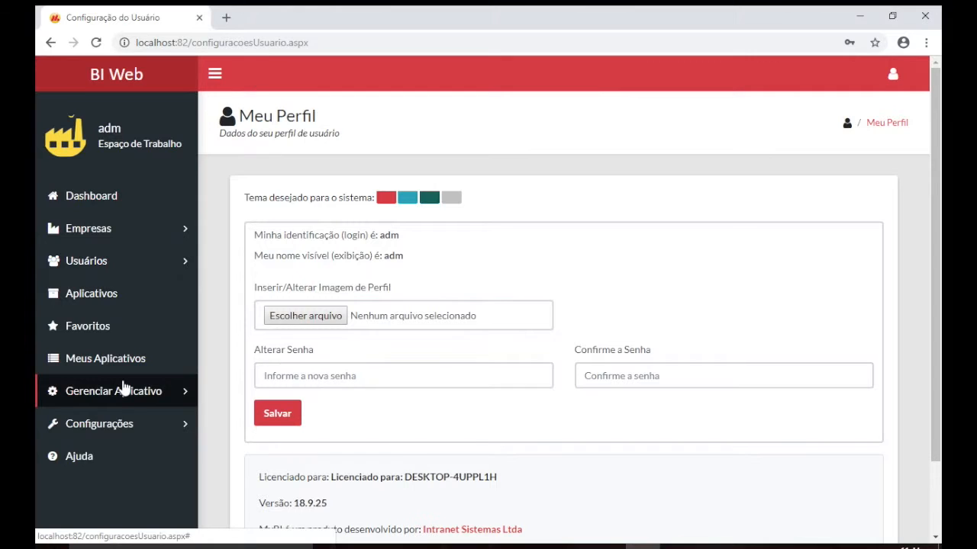
pyautogui.click(124, 422)
# On Funcionalidades, expand Acesso Tabela Externa and check the Tipo da Conexão options
pyautogui.scroll(-1, 126, 422)
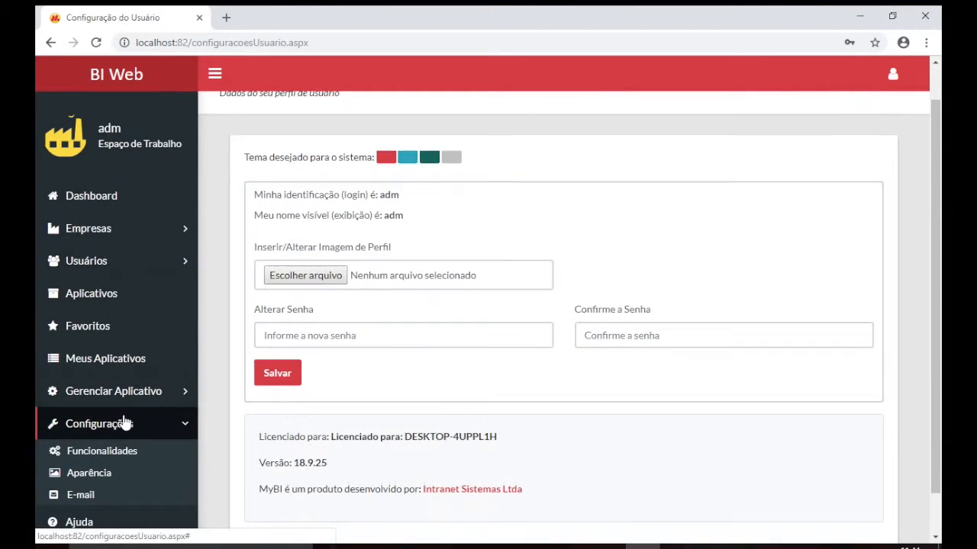
pyautogui.click(130, 456)
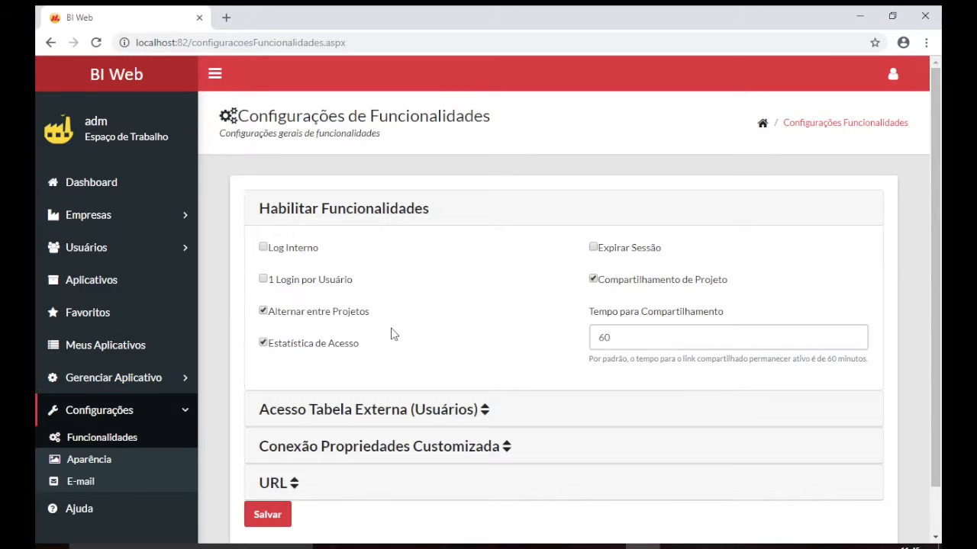
pyautogui.scroll(-1, 391, 334)
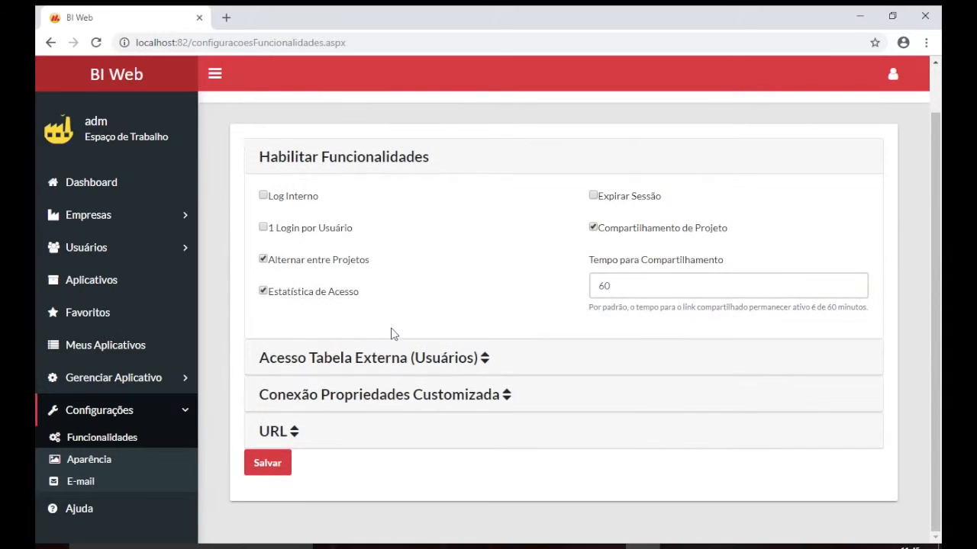
pyautogui.click(353, 348)
pyautogui.scroll(-2, 434, 329)
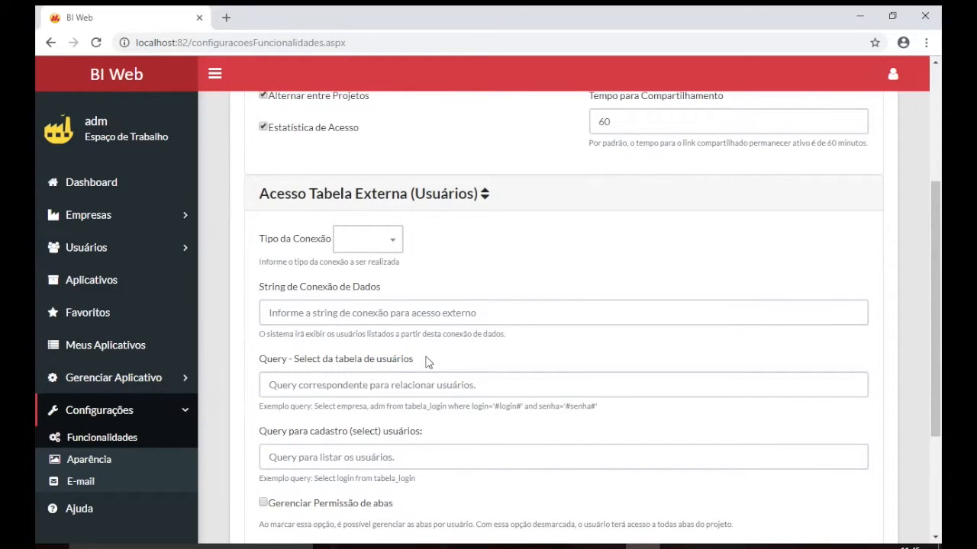
pyautogui.click(387, 242)
pyautogui.scroll(-1, 364, 344)
pyautogui.click(482, 282)
# Save the feature settings, then go to Configurações > Aparência
pyautogui.scroll(-2, 482, 283)
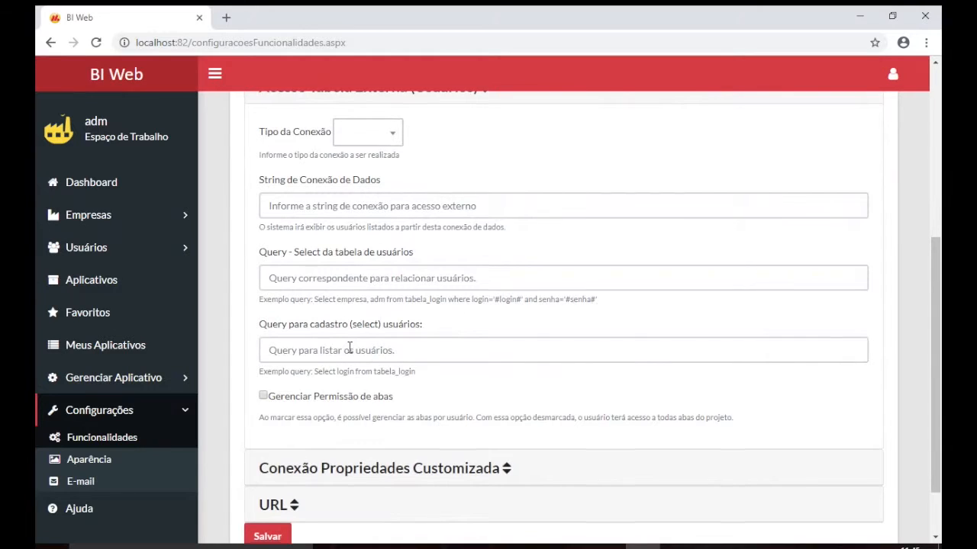
pyautogui.scroll(-2, 350, 347)
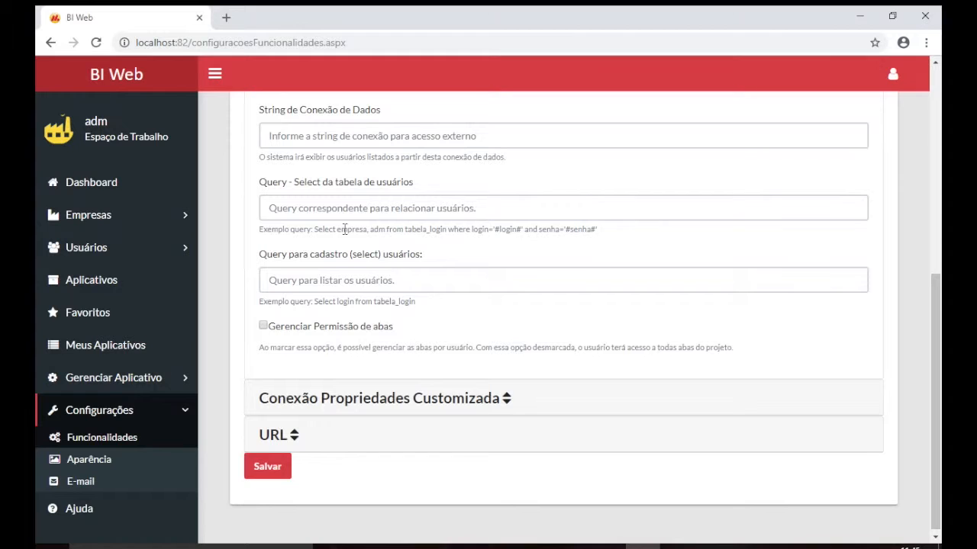
pyautogui.scroll(-1, 344, 229)
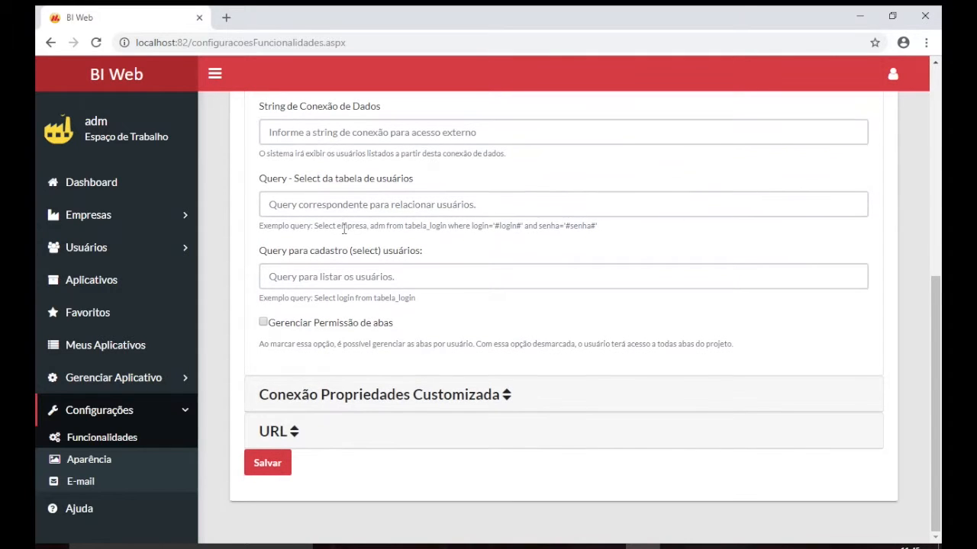
pyautogui.scroll(5, 364, 319)
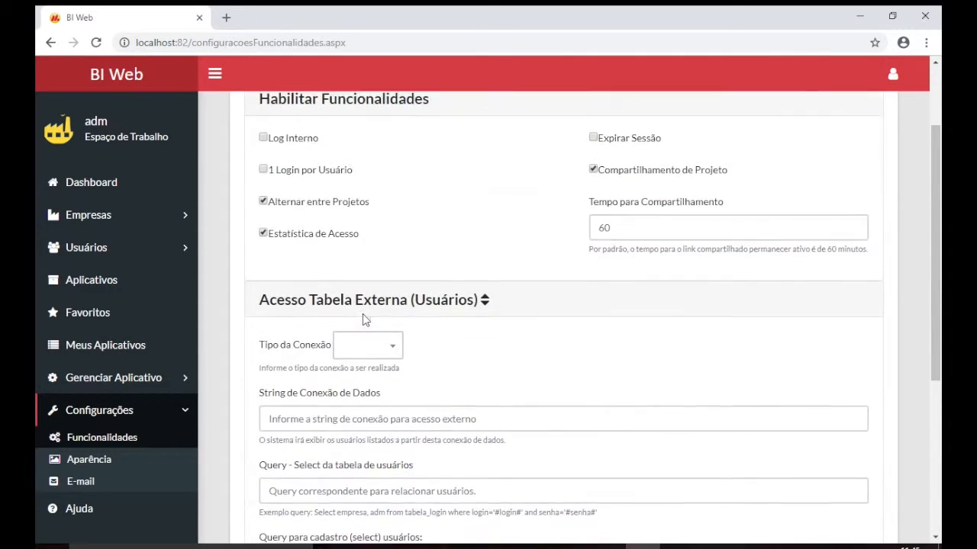
pyautogui.scroll(-5, 238, 483)
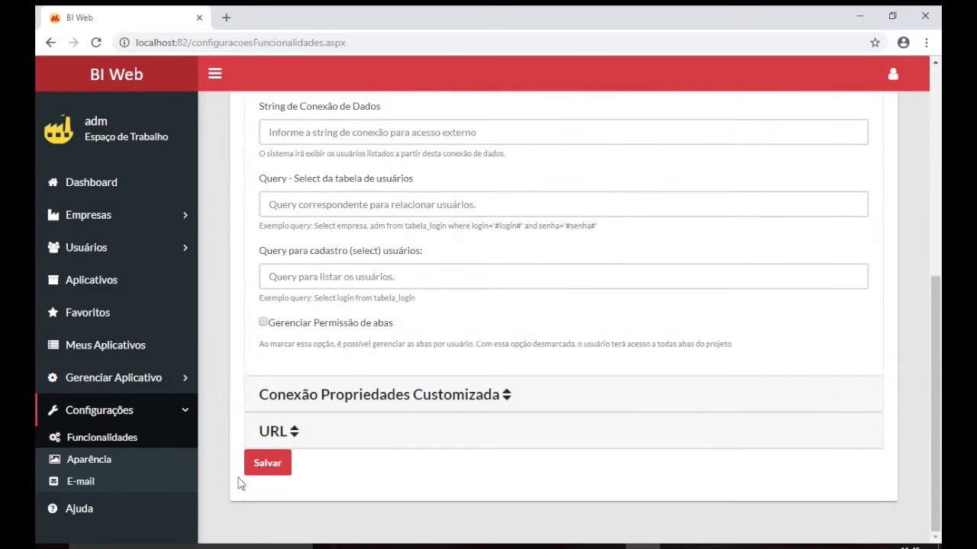
pyautogui.click(280, 459)
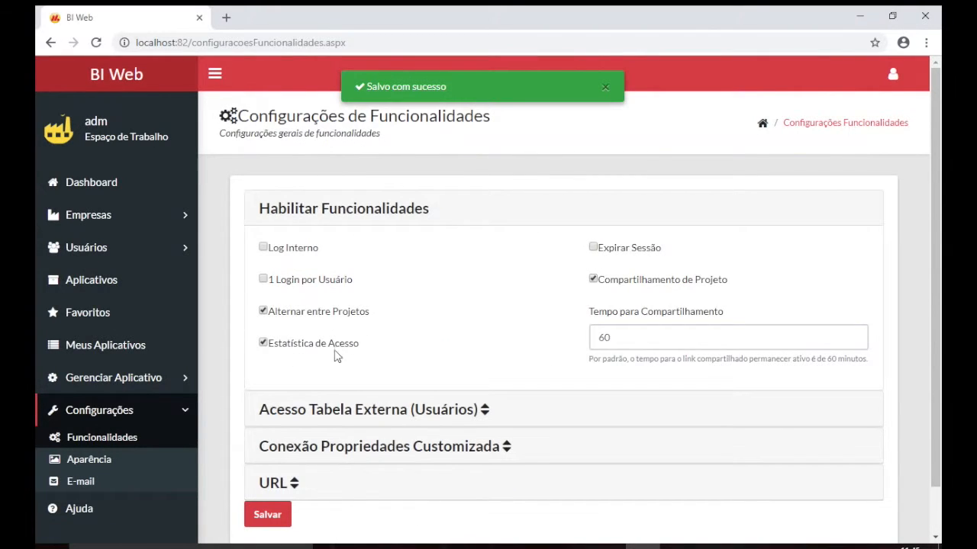
pyautogui.click(89, 461)
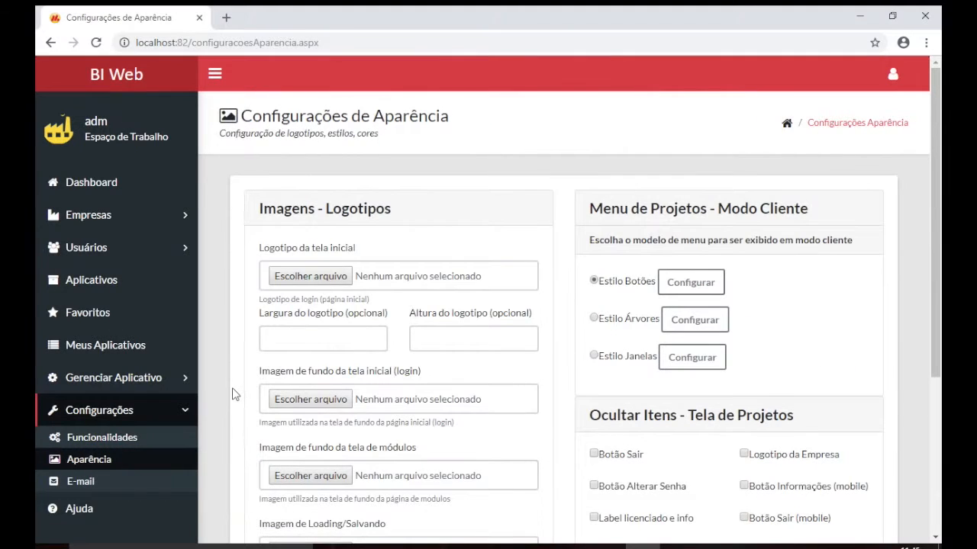
# Choose business.jpg as the login screen logo
pyautogui.click(310, 281)
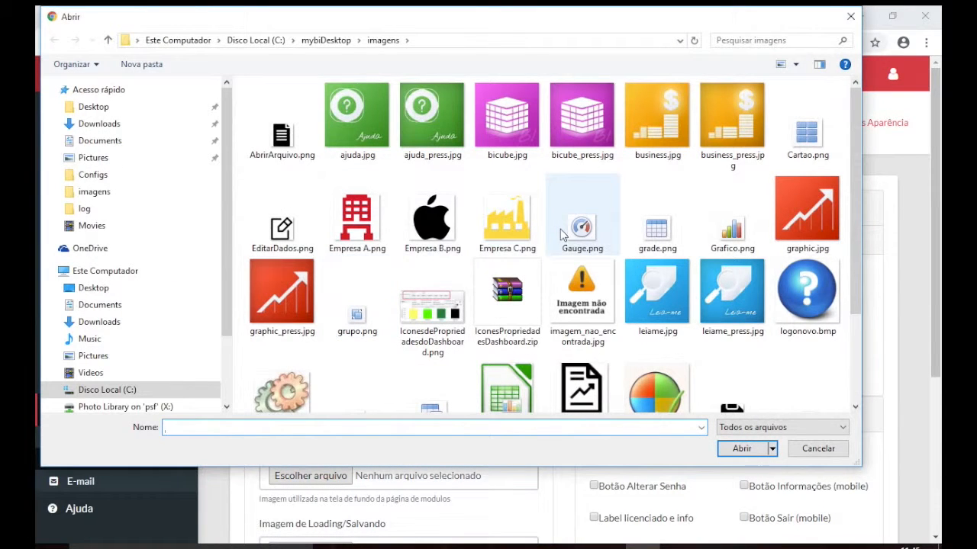
pyautogui.scroll(-2, 562, 234)
pyautogui.scroll(2, 562, 235)
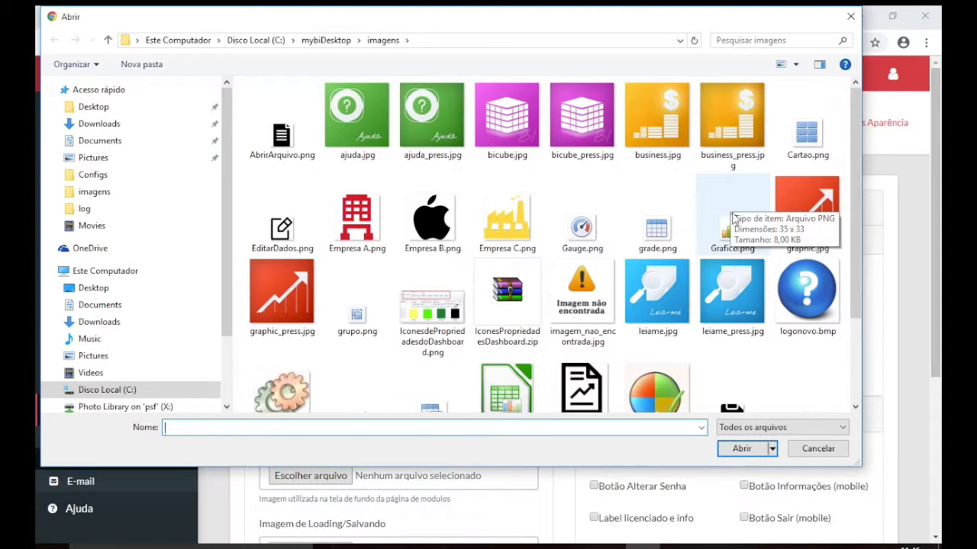
pyautogui.doubleClick(656, 116)
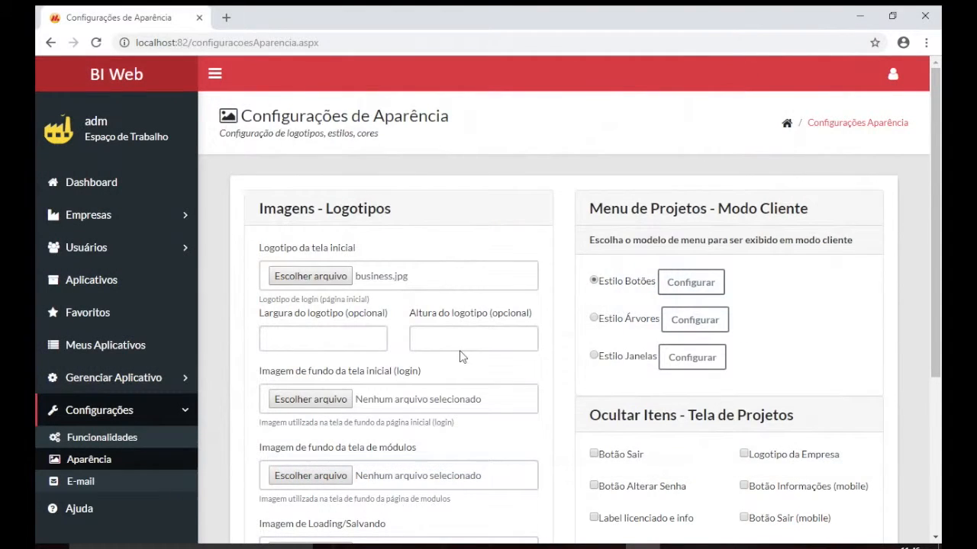
pyautogui.scroll(-1, 473, 267)
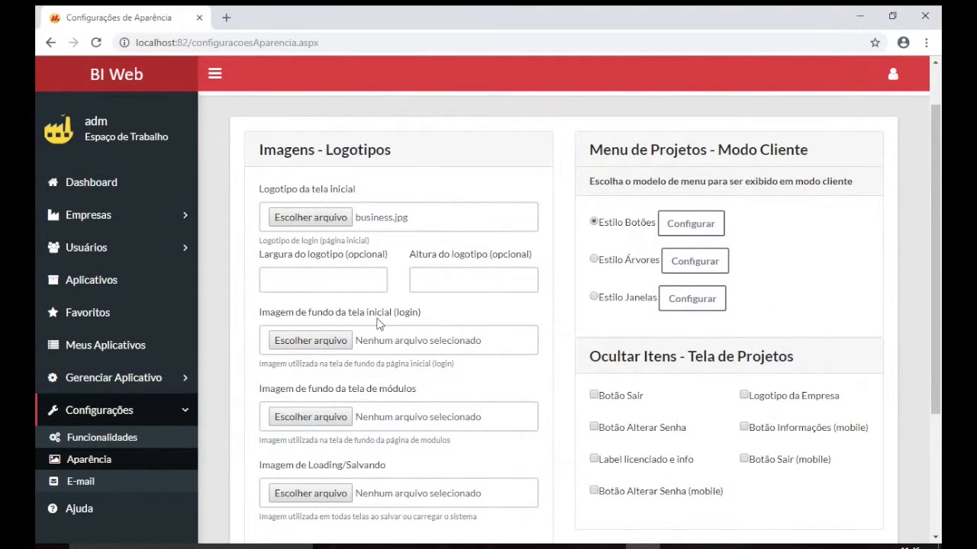
# Set 2505.jpg as the login background image and save the appearance settings
pyautogui.click(333, 348)
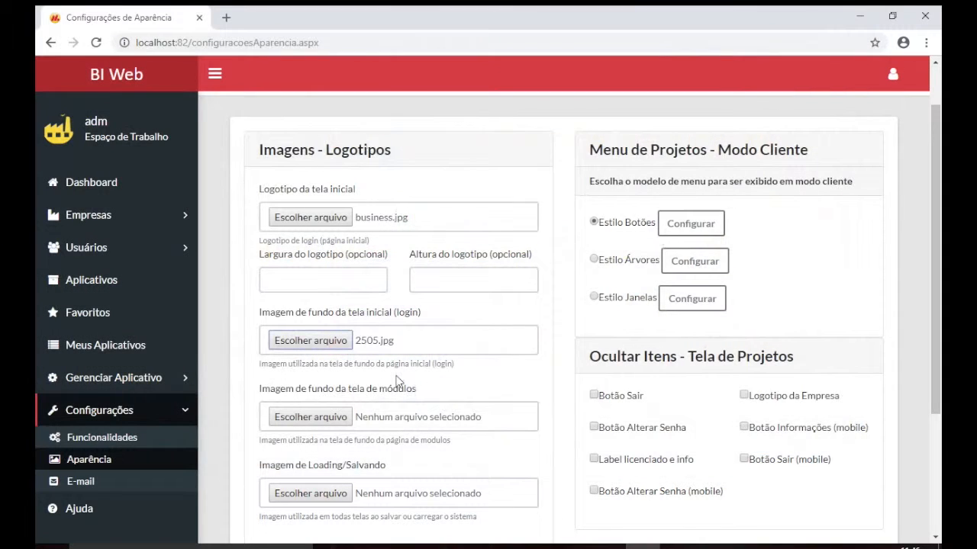
pyautogui.scroll(-1, 396, 381)
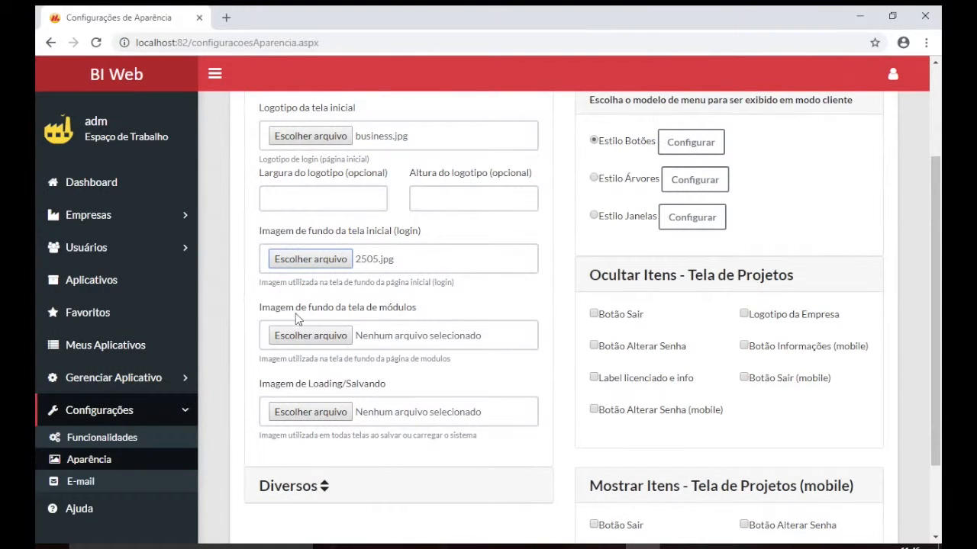
pyautogui.scroll(-2, 424, 352)
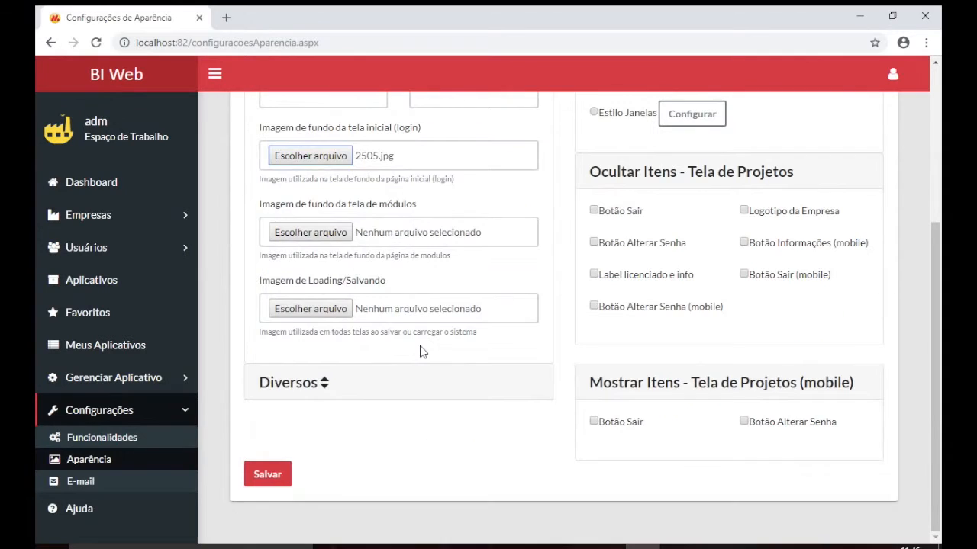
pyautogui.scroll(2, 469, 283)
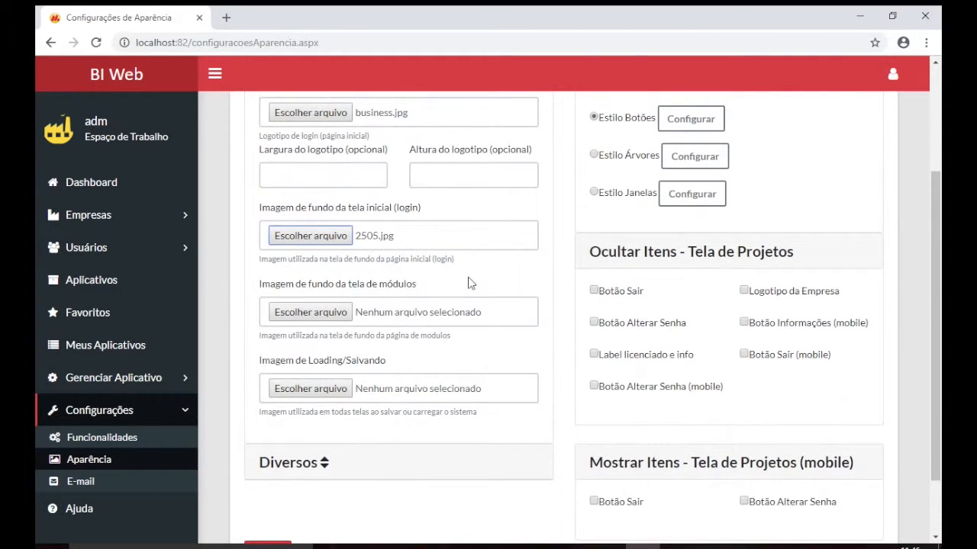
pyautogui.scroll(4, 469, 283)
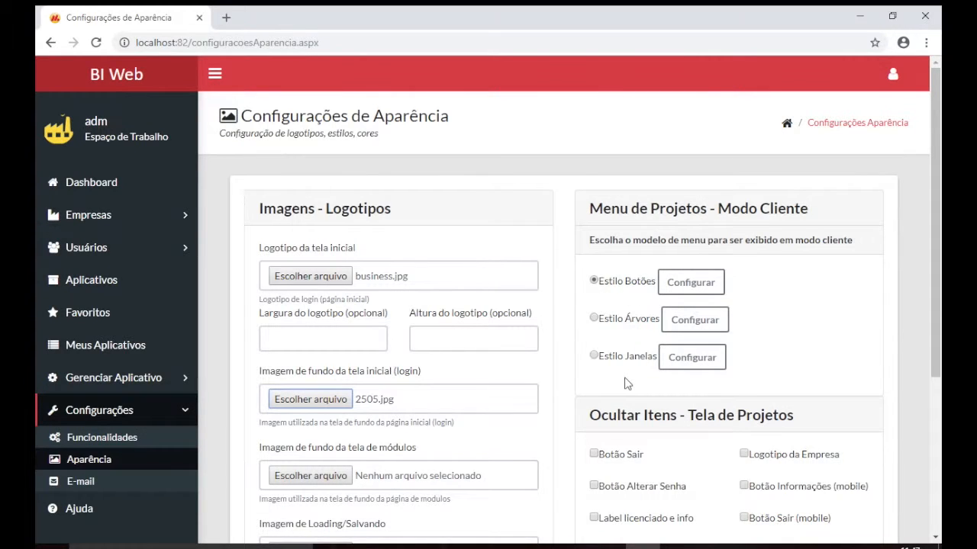
pyautogui.scroll(-3, 627, 383)
pyautogui.click(275, 476)
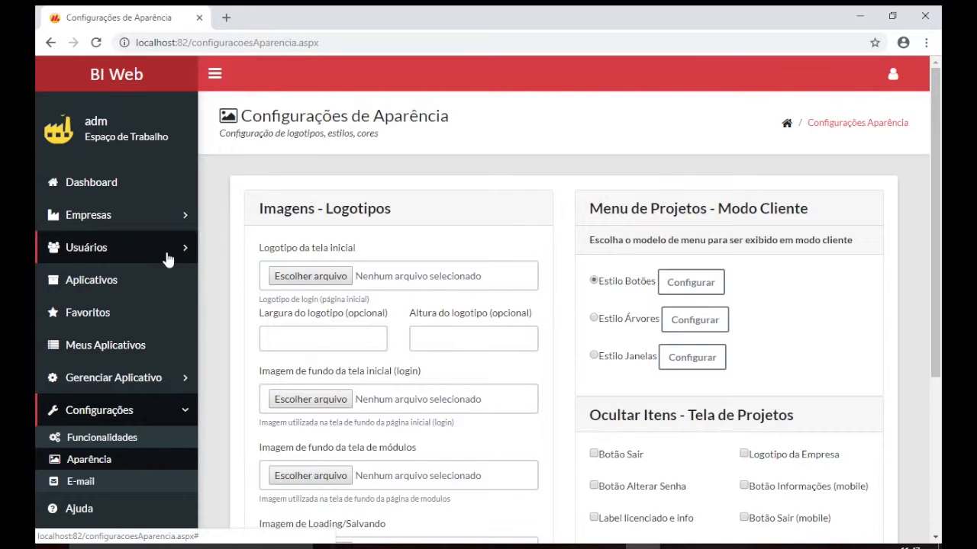
# On Aplicativos, select company MyBI and start a new Dashboard app, ready for its name
pyautogui.click(118, 286)
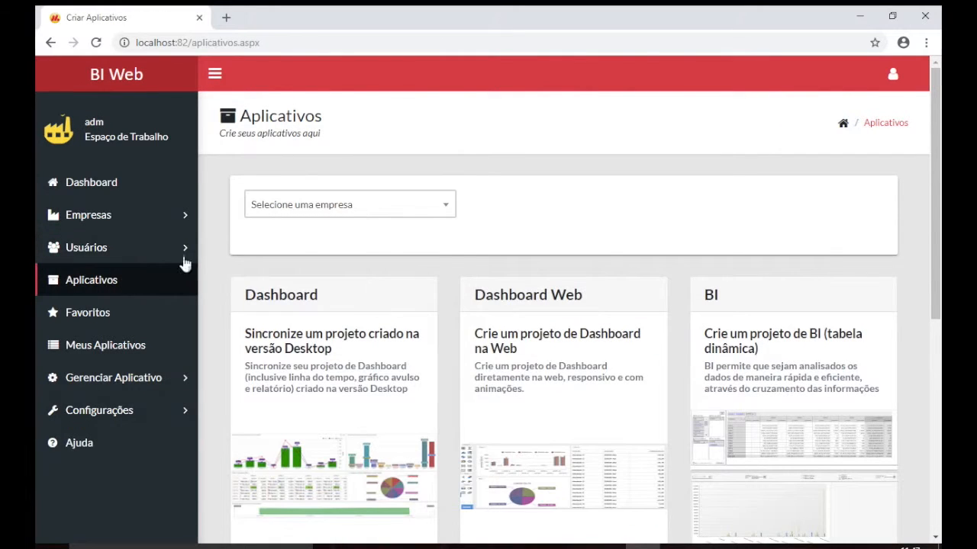
pyautogui.scroll(-3, 383, 234)
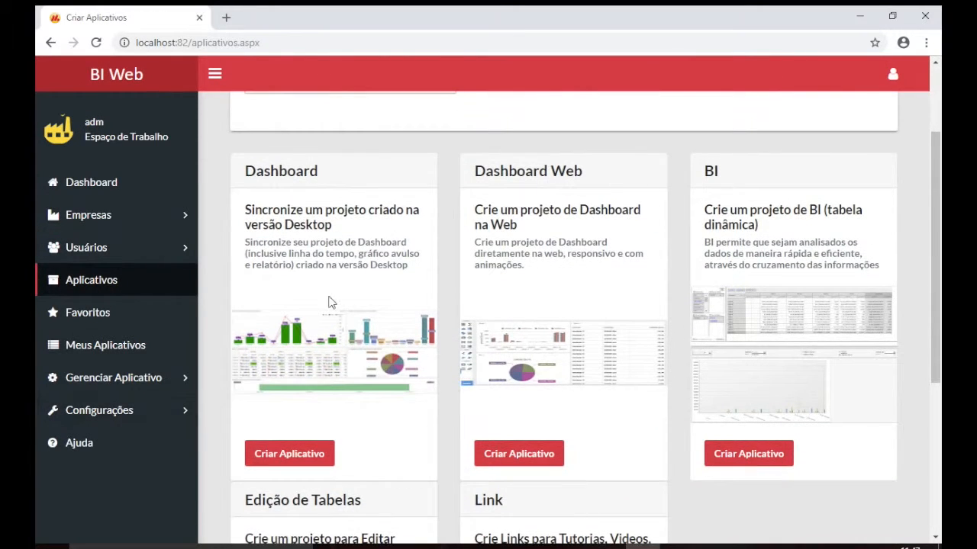
pyautogui.scroll(3, 329, 300)
pyautogui.click(302, 206)
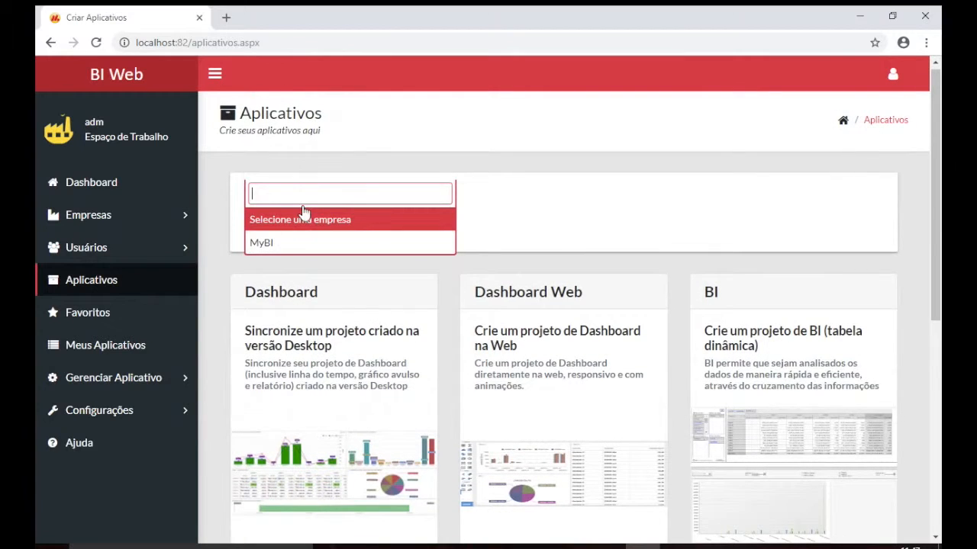
pyautogui.click(290, 239)
pyautogui.scroll(-2, 292, 240)
pyautogui.click(295, 465)
pyautogui.click(343, 177)
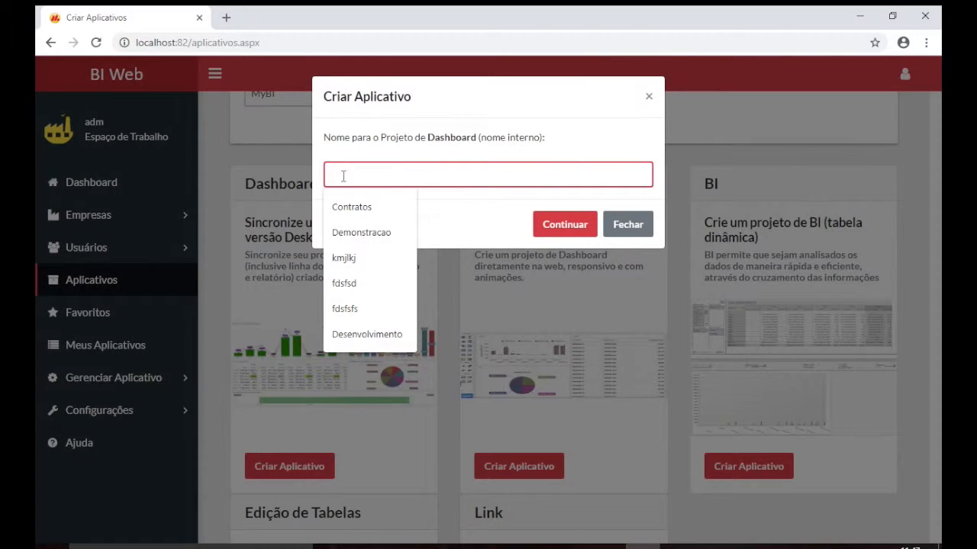
# Name the new Dashboard project 'Demonstracao' and continue to its Configuração Dashboard page
pyautogui.write('De')
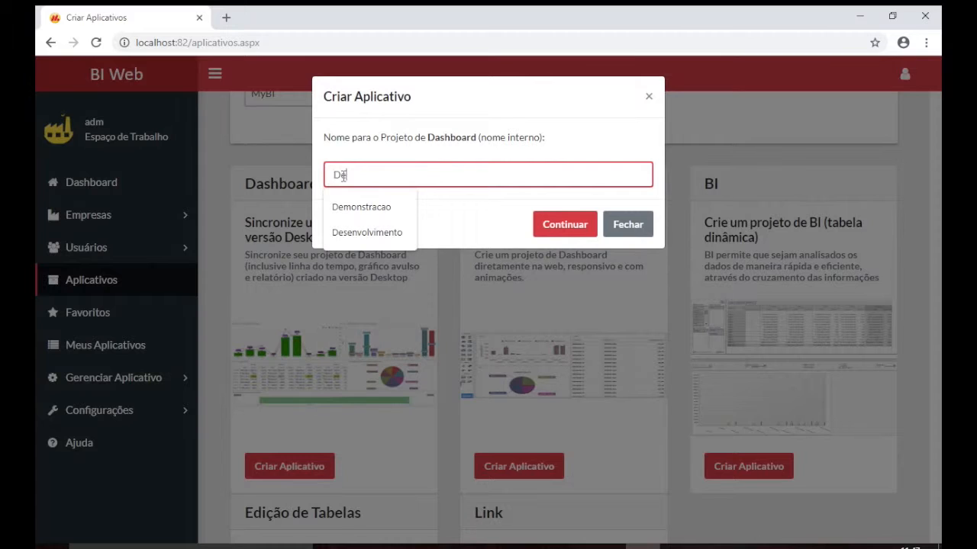
pyautogui.click(360, 207)
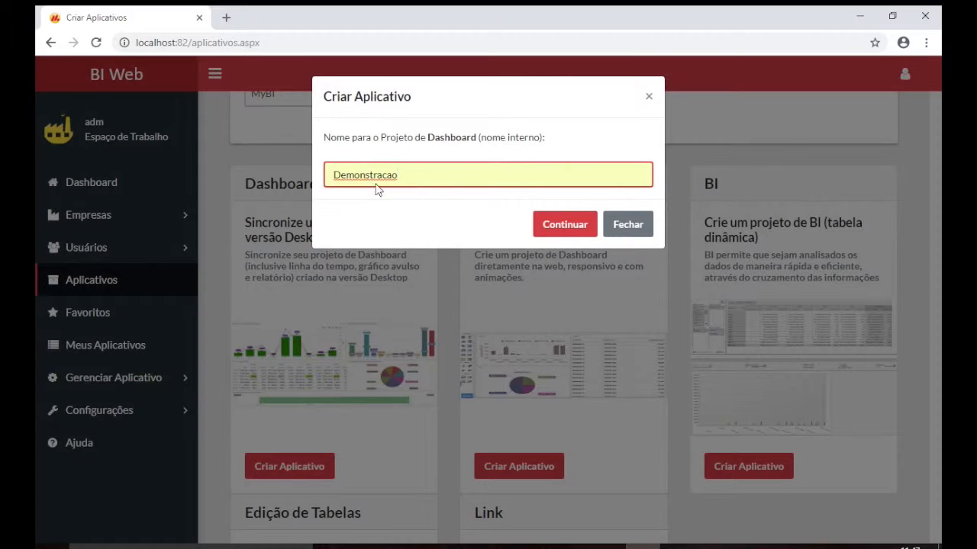
pyautogui.click(548, 227)
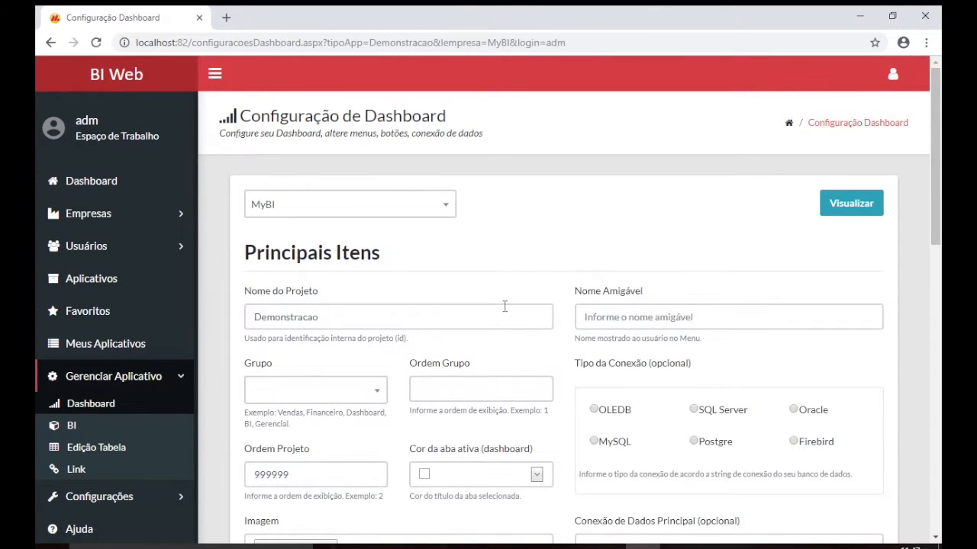
pyautogui.scroll(-2, 504, 306)
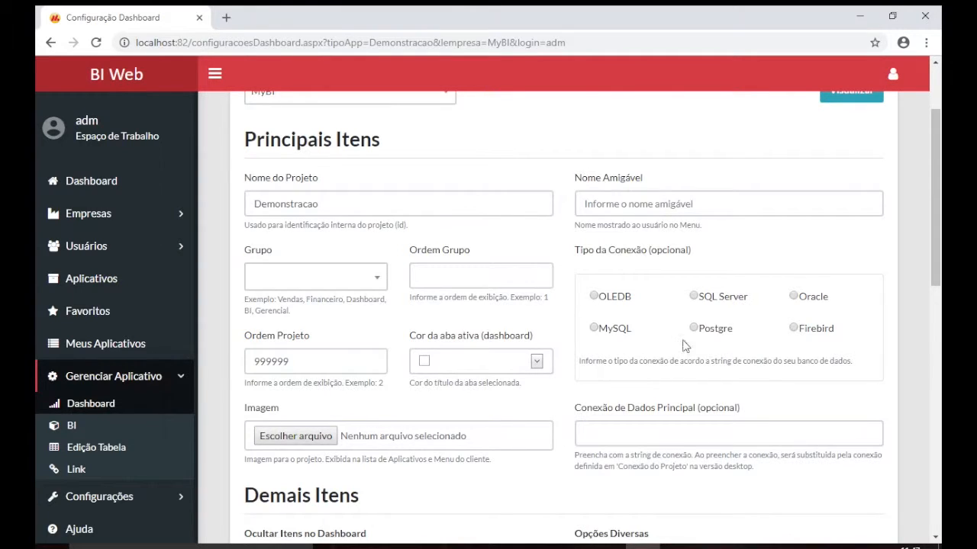
pyautogui.scroll(-1, 632, 364)
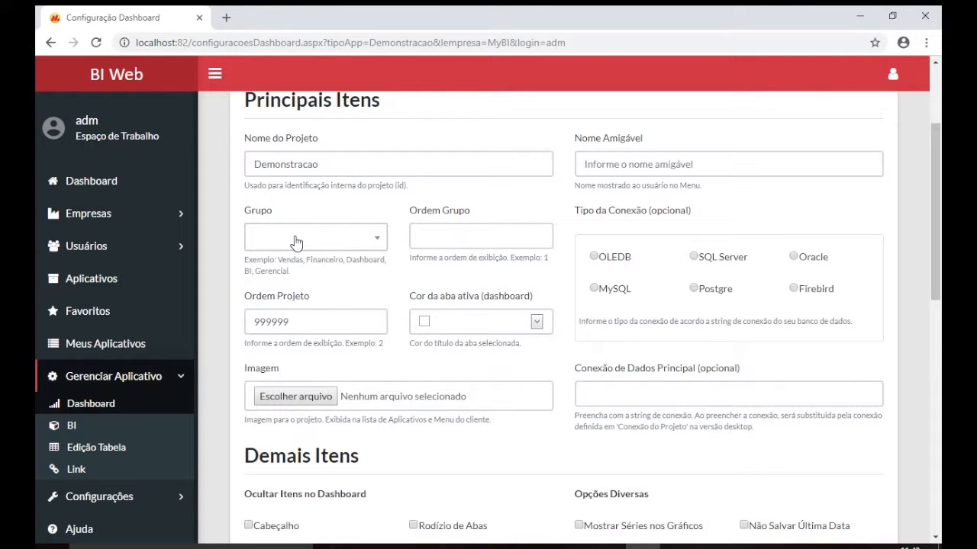
pyautogui.scroll(1, 306, 161)
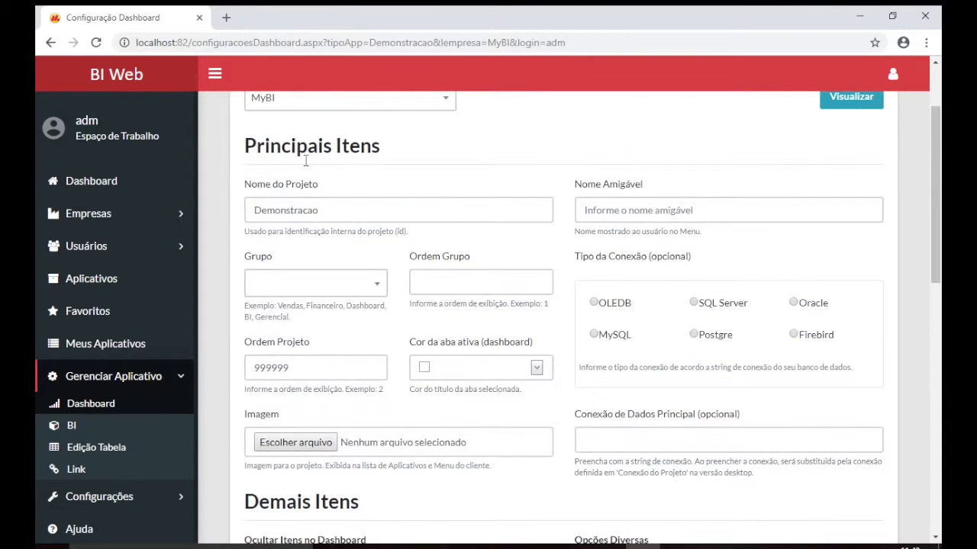
pyautogui.scroll(-2, 391, 320)
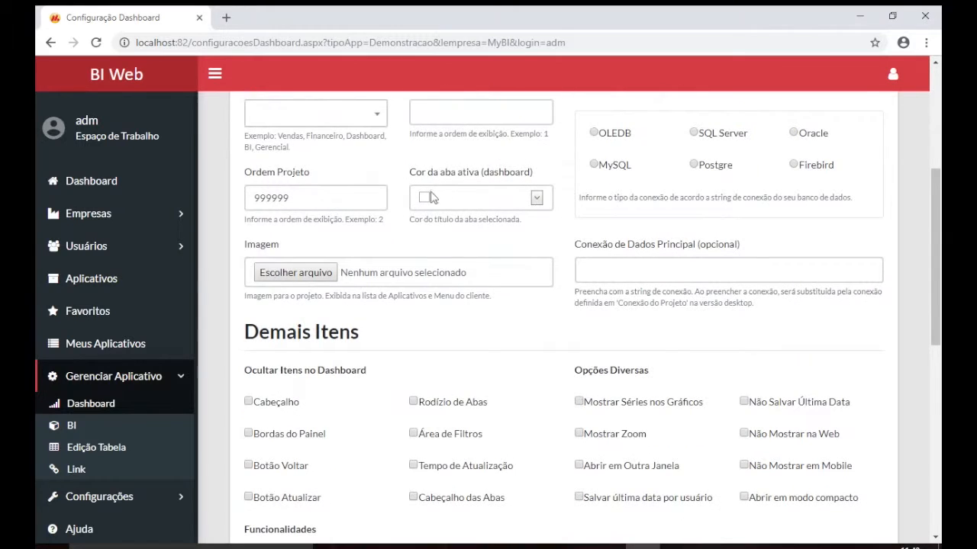
# Set the active tab colour to grey #999999
pyautogui.click(537, 199)
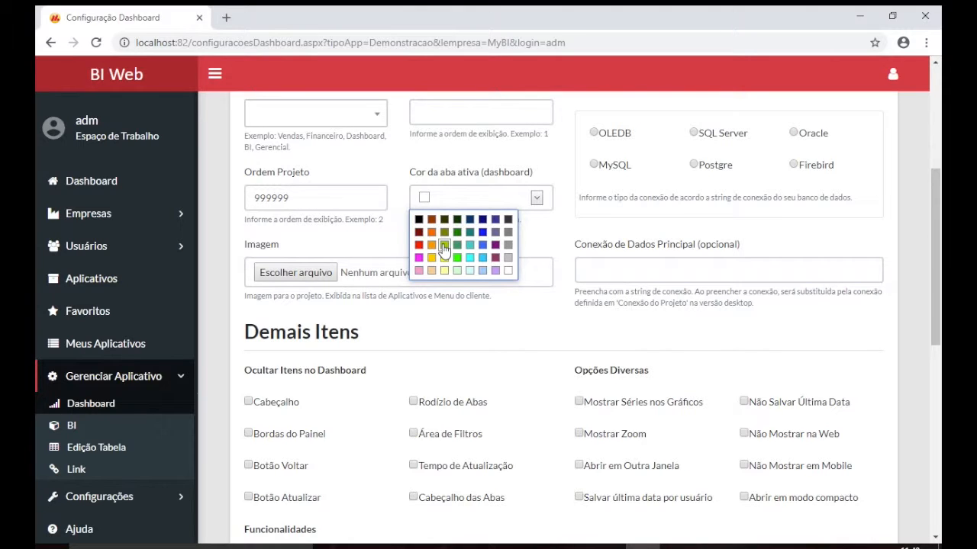
pyautogui.click(508, 245)
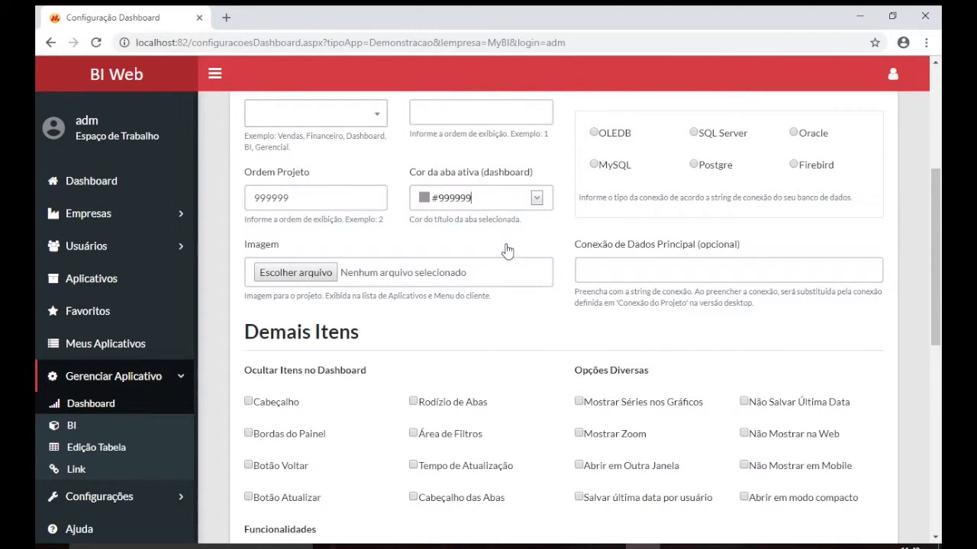
pyautogui.scroll(-2, 400, 274)
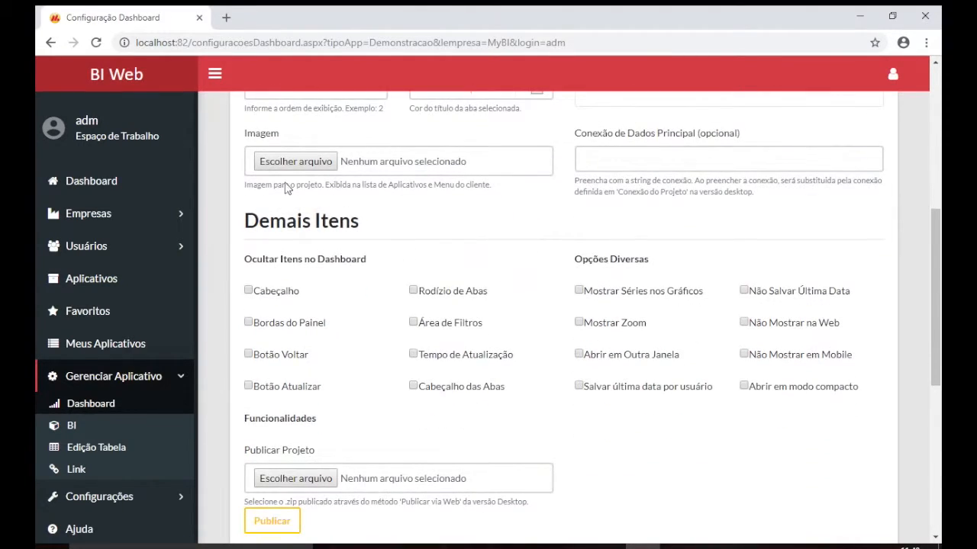
# Choose Empresa B.png from mybiDesktop > imagens as the project image
pyautogui.click(313, 166)
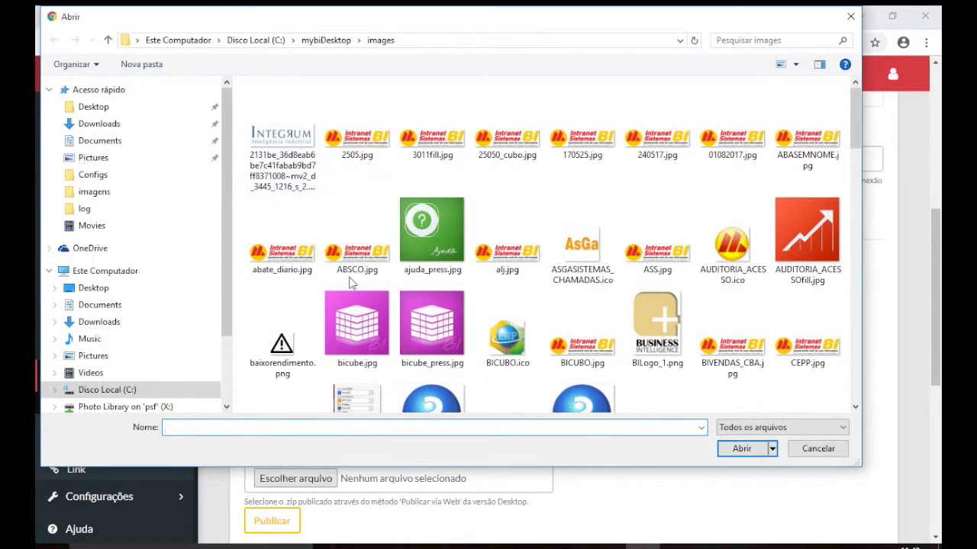
pyautogui.scroll(-2, 534, 305)
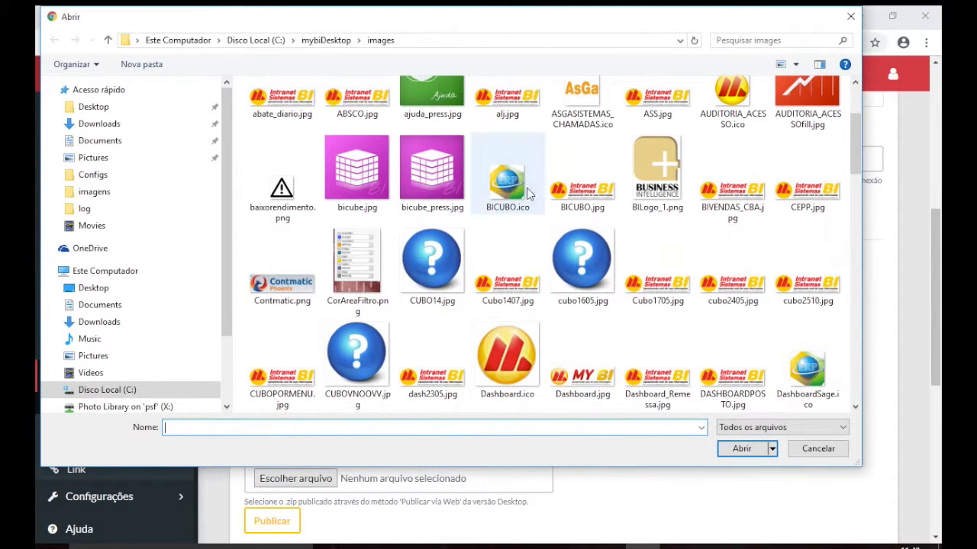
pyautogui.scroll(-10, 557, 294)
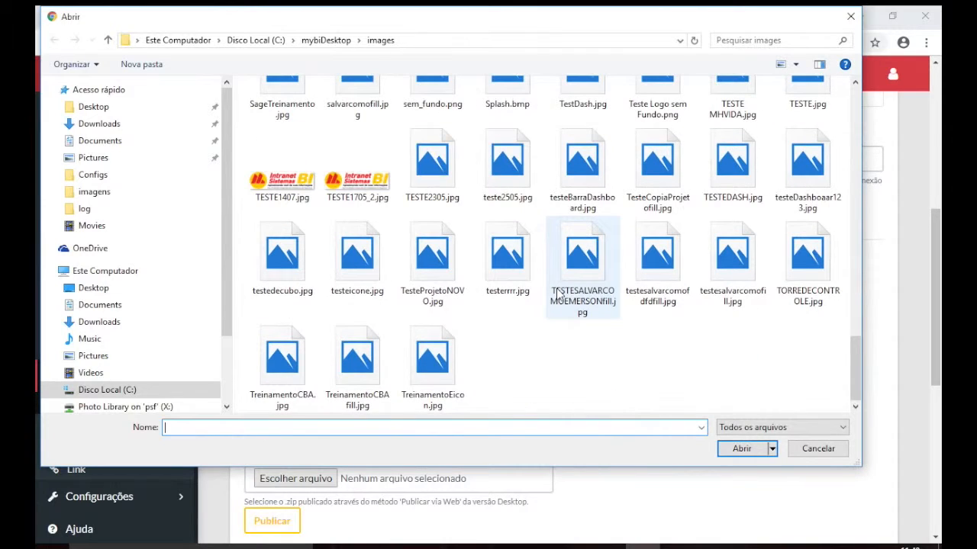
pyautogui.click(328, 39)
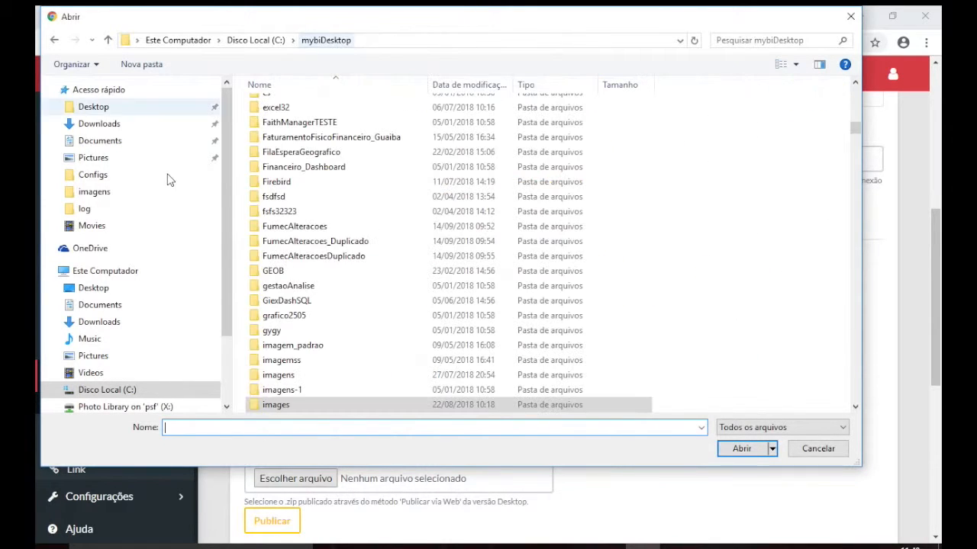
pyautogui.doubleClick(292, 378)
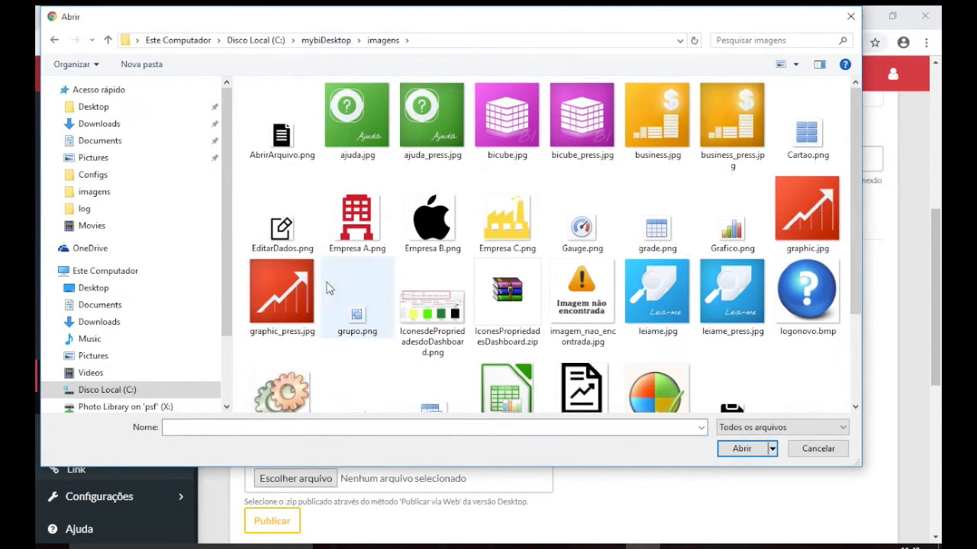
pyautogui.press('Escape')
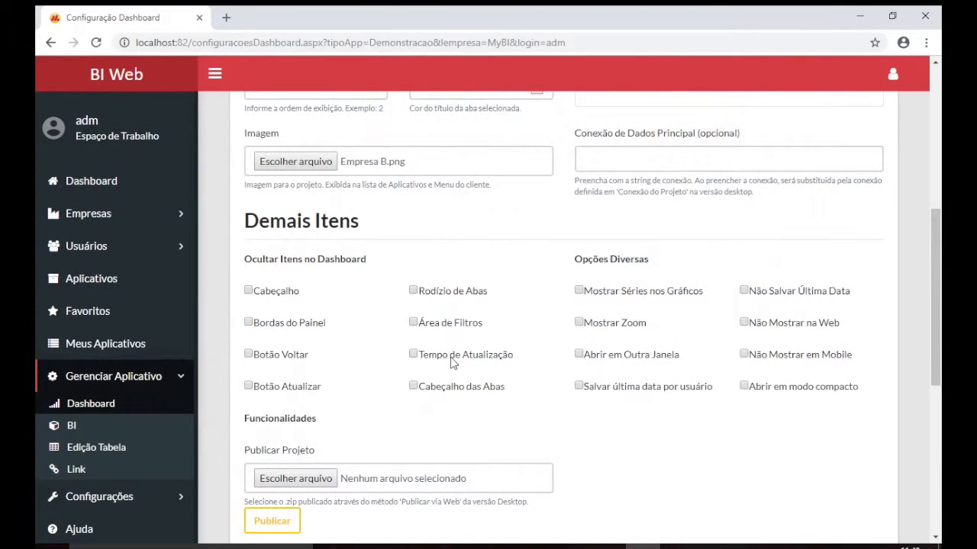
pyautogui.scroll(-3, 453, 362)
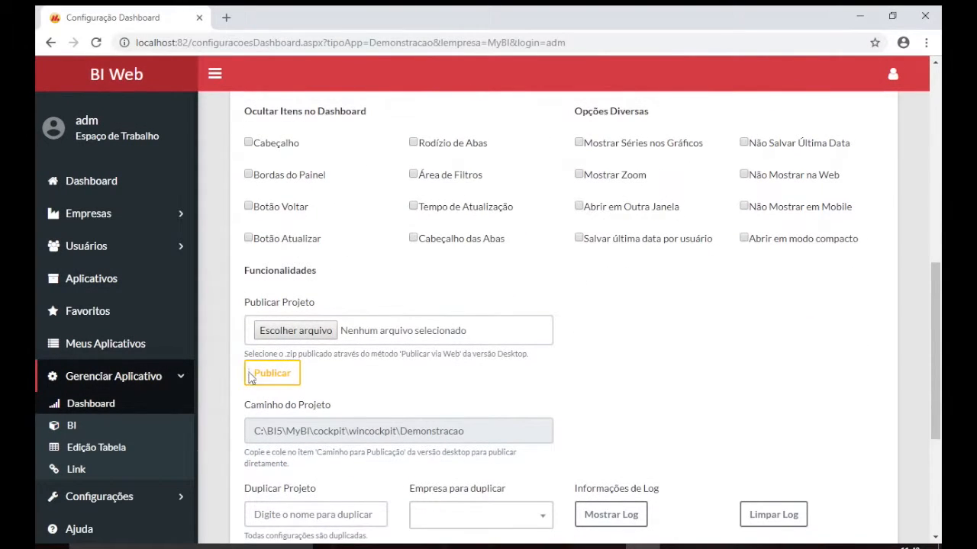
# Publish demonstracao.zip from the Desktop to the Demonstracao project
pyautogui.click(318, 336)
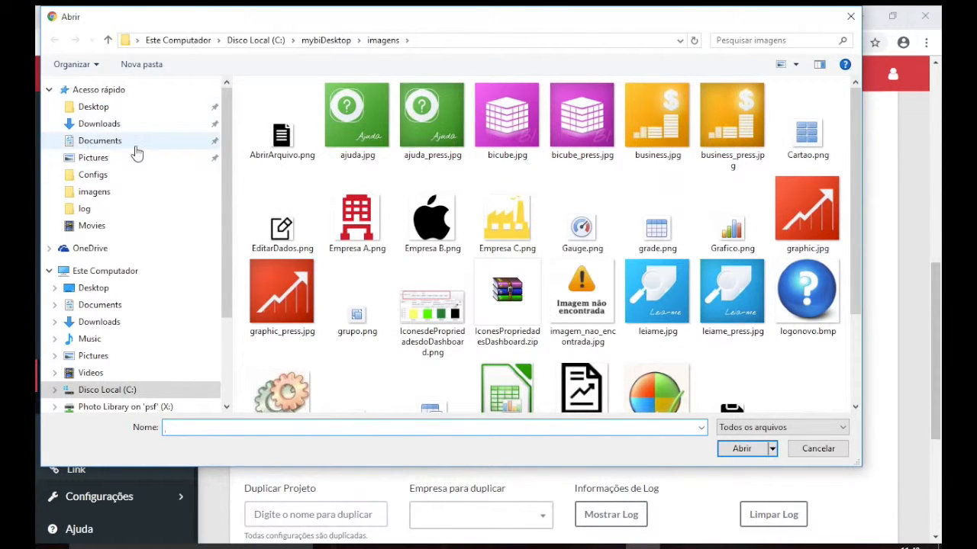
pyautogui.click(127, 287)
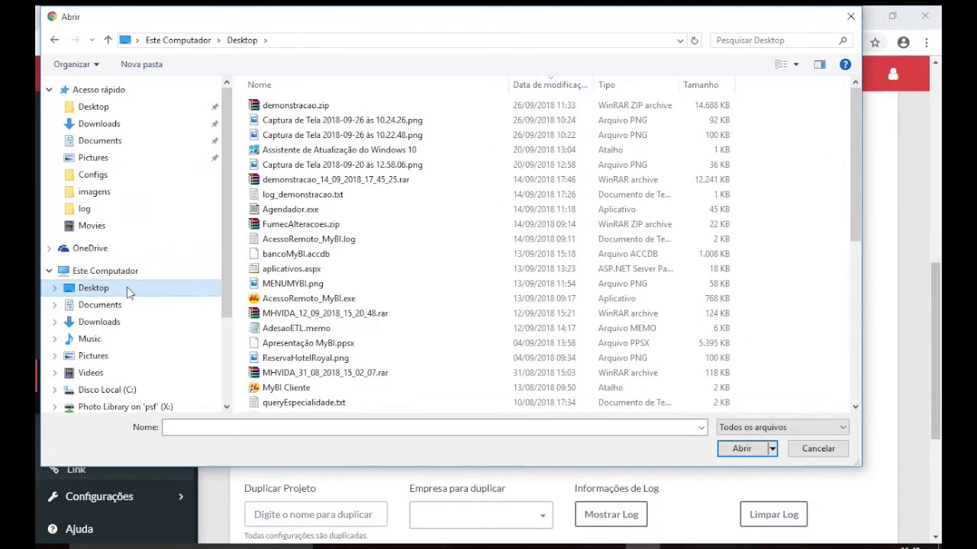
pyautogui.click(98, 107)
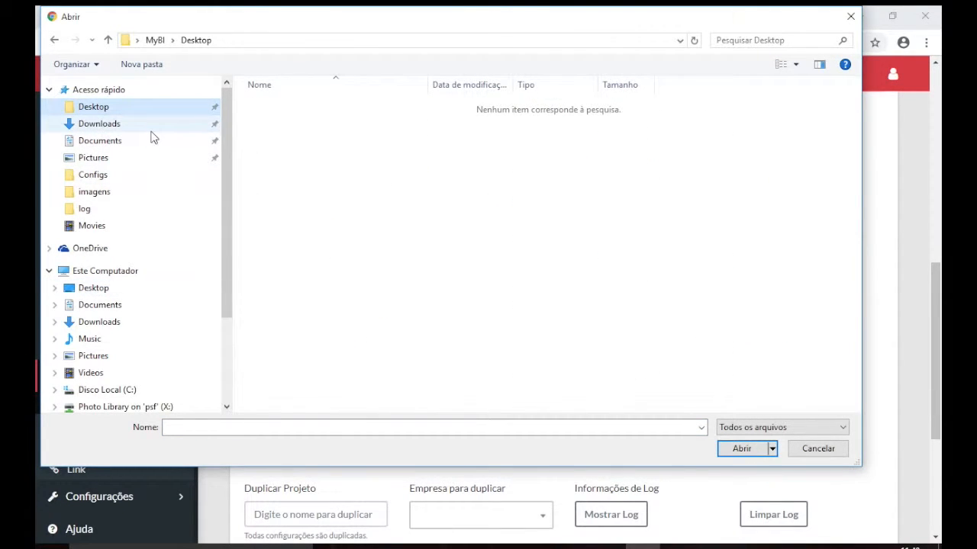
pyautogui.click(142, 288)
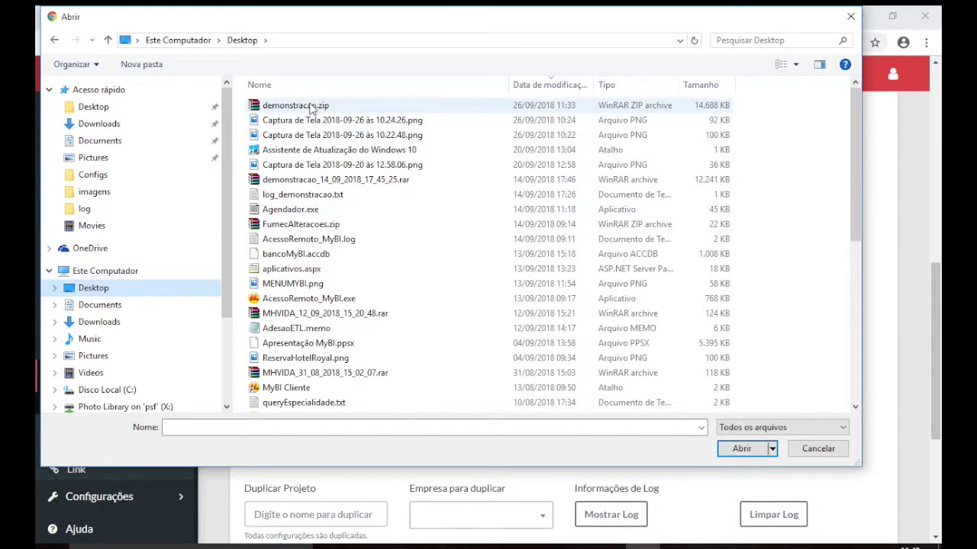
pyautogui.doubleClick(309, 107)
pyautogui.click(273, 373)
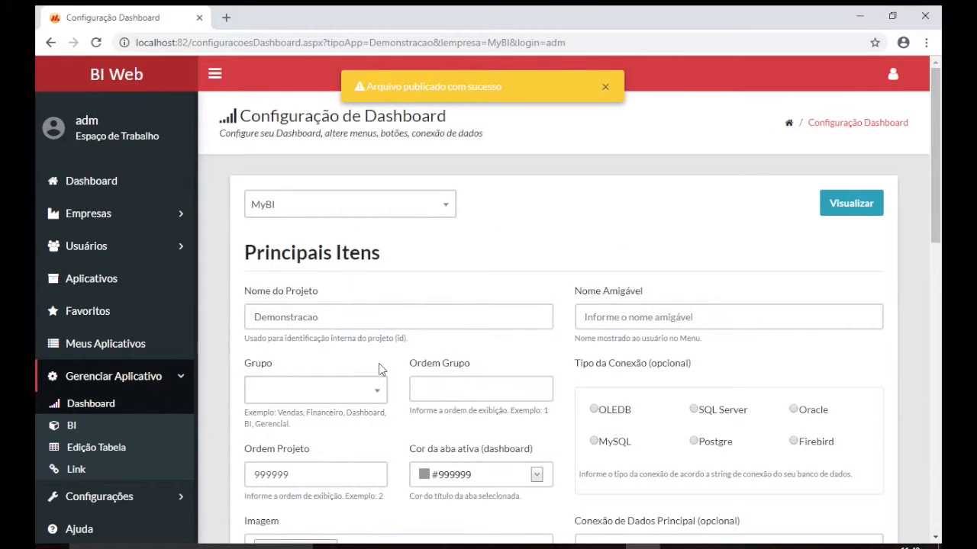
pyautogui.scroll(-15, 379, 368)
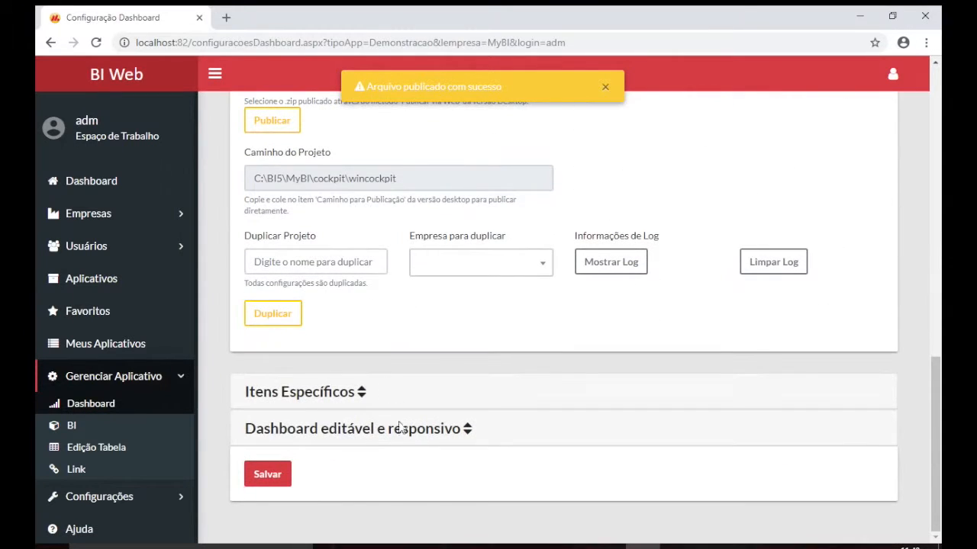
# Save the settings and preview the dashboard, always allowing pop-ups from localhost
pyautogui.click(269, 476)
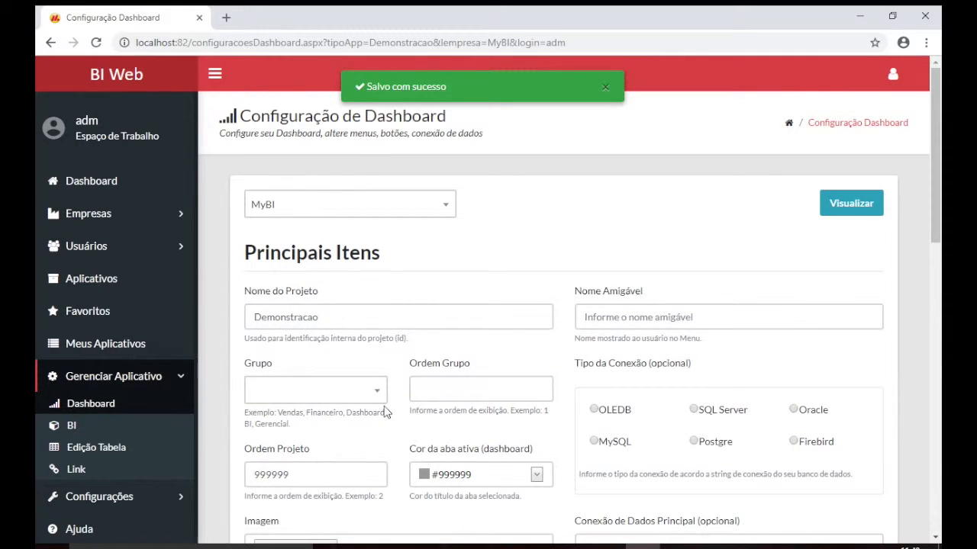
pyautogui.click(849, 203)
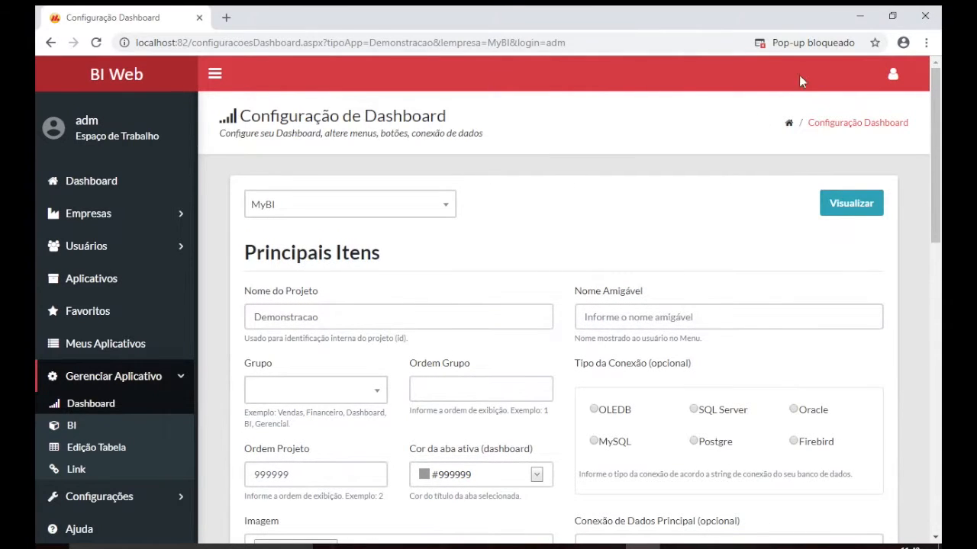
pyautogui.click(811, 44)
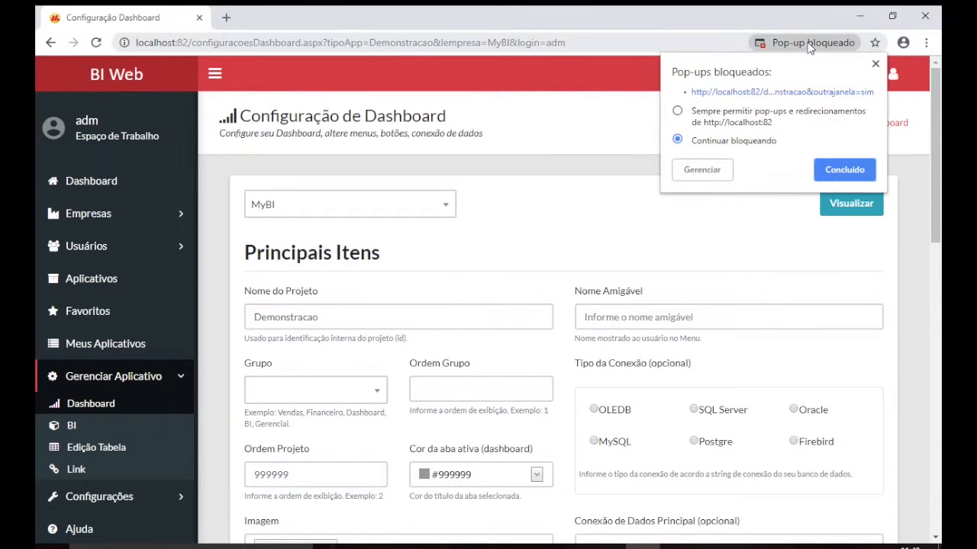
pyautogui.click(678, 111)
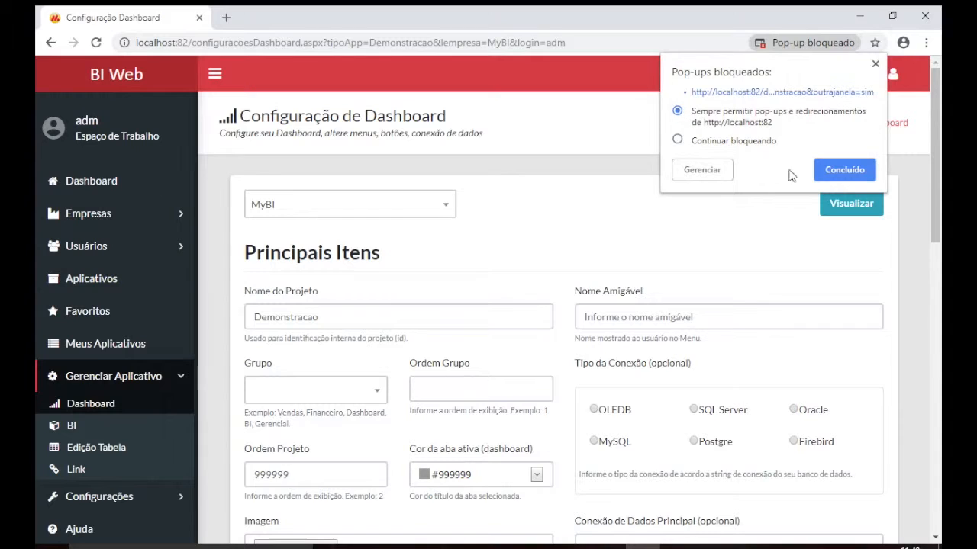
pyautogui.click(828, 174)
pyautogui.click(851, 204)
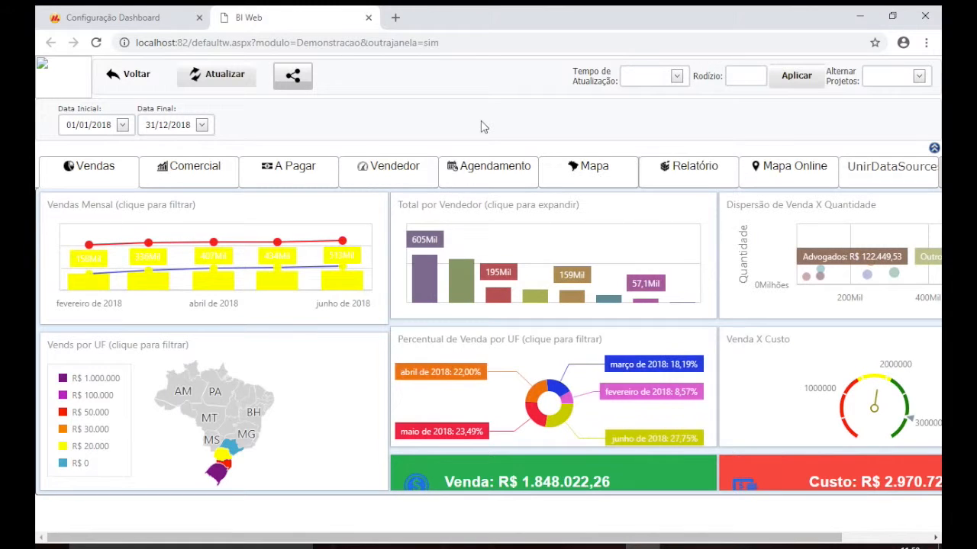
# Tick 'Ativar dashboard para edição na Web e tornar Responsivo', then return to the BI Web tab
pyautogui.hscroll(3, 658, 376)
pyautogui.hscroll(-3, 661, 382)
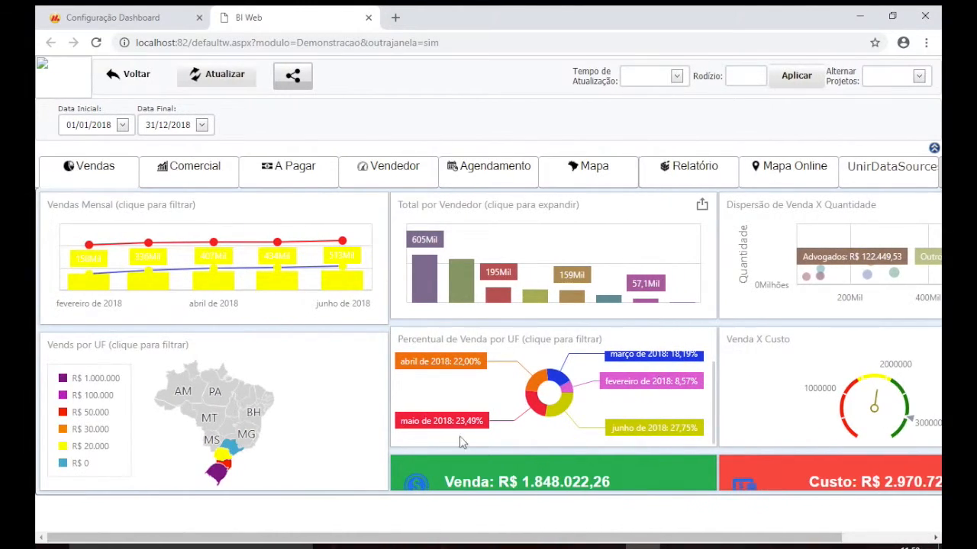
pyautogui.click(160, 23)
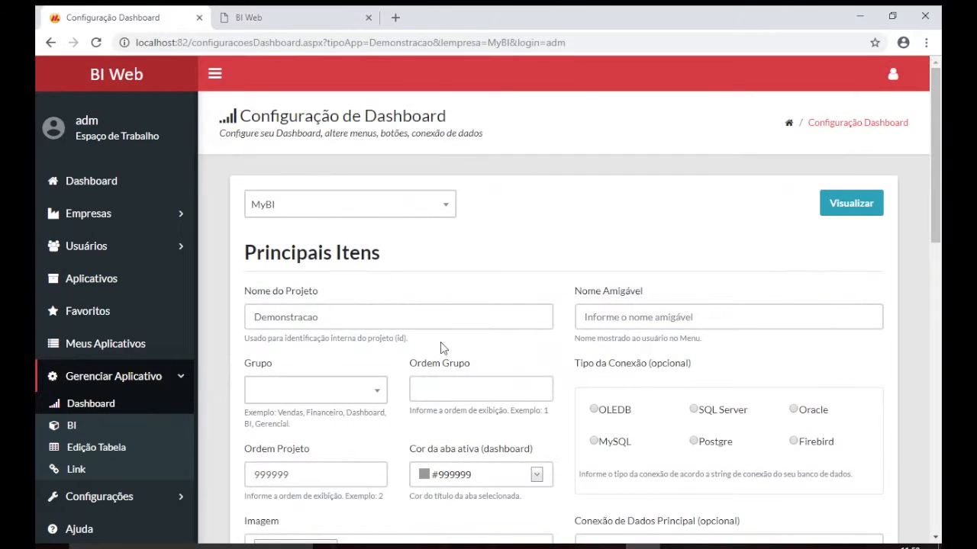
pyautogui.scroll(-9, 441, 345)
pyautogui.scroll(-3, 440, 348)
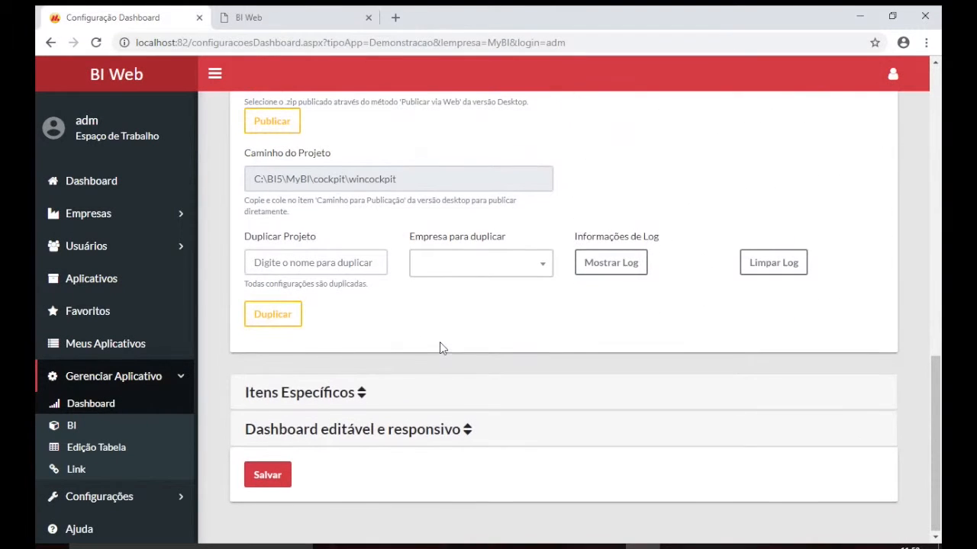
pyautogui.click(365, 425)
pyautogui.scroll(-1, 365, 416)
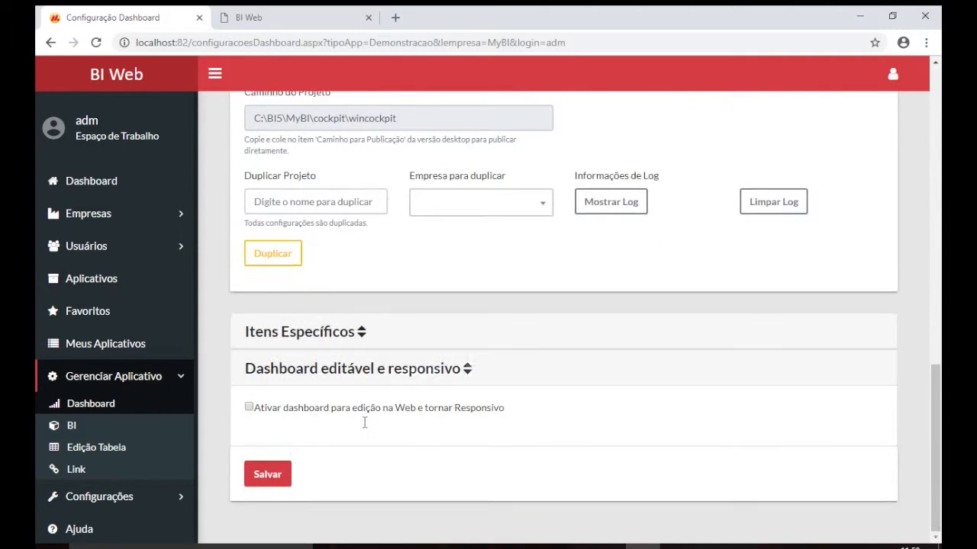
pyautogui.click(249, 408)
pyautogui.click(287, 19)
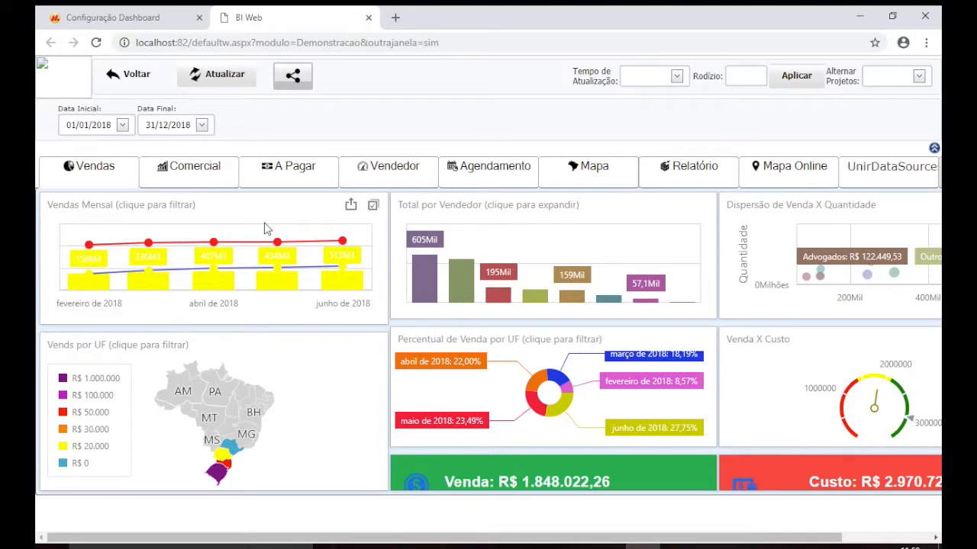
# Save the editable setting, preview Demonstracao again and close the old dashboard tab
pyautogui.click(164, 19)
pyautogui.click(269, 473)
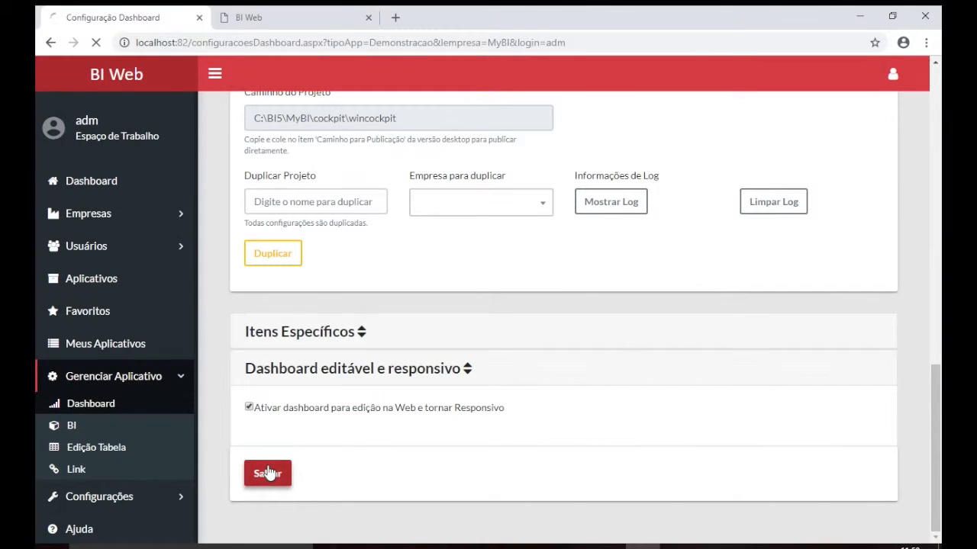
pyautogui.scroll(10, 468, 197)
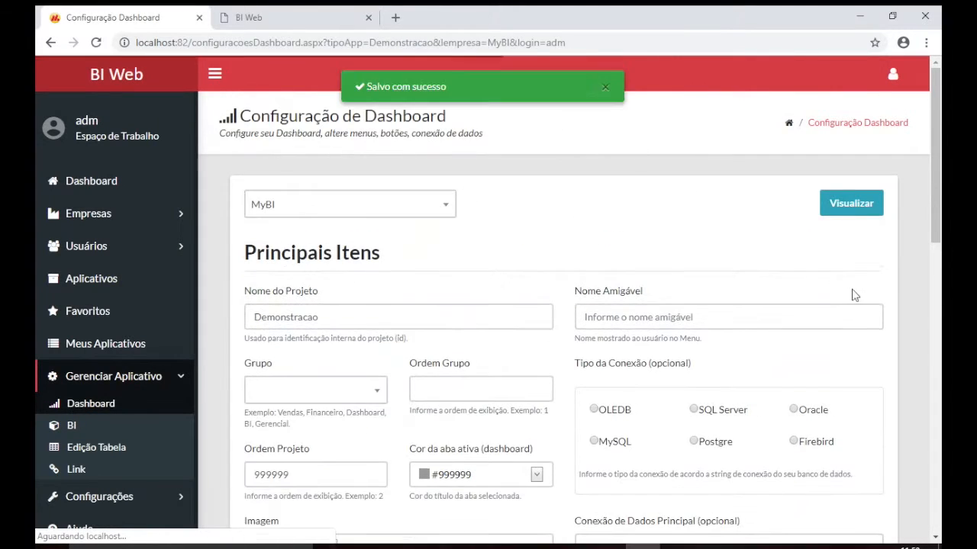
pyautogui.click(851, 203)
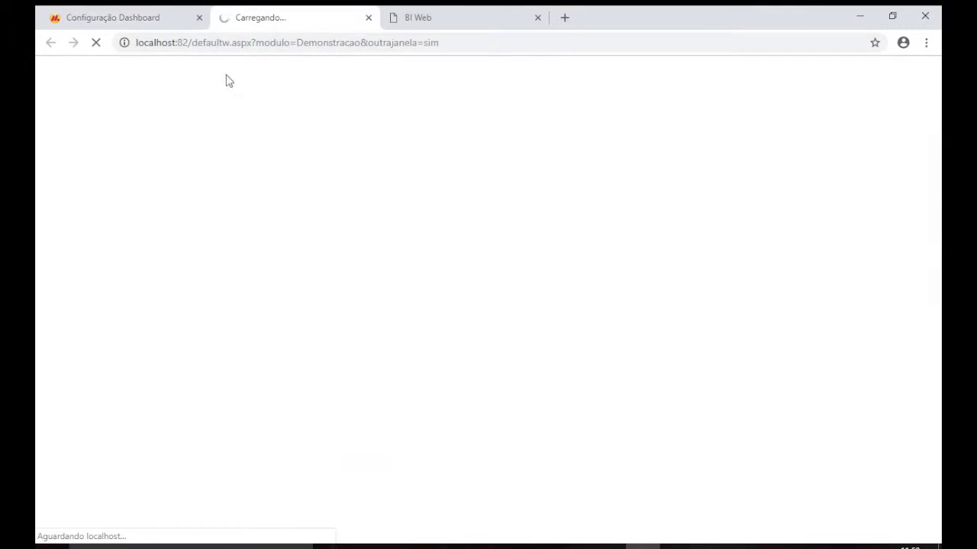
pyautogui.click(538, 20)
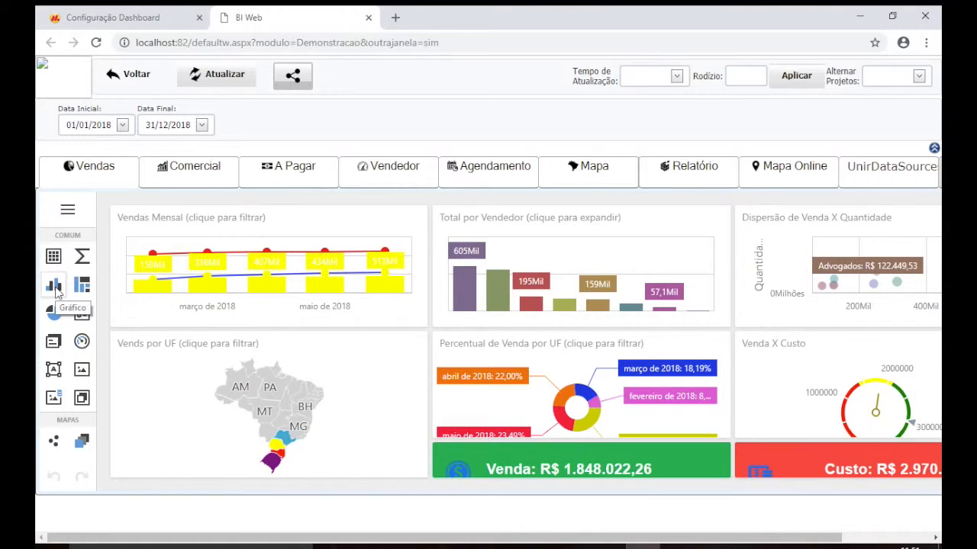
# Select the Vendas Mensal chart and delete it with its trash icon
pyautogui.click(305, 243)
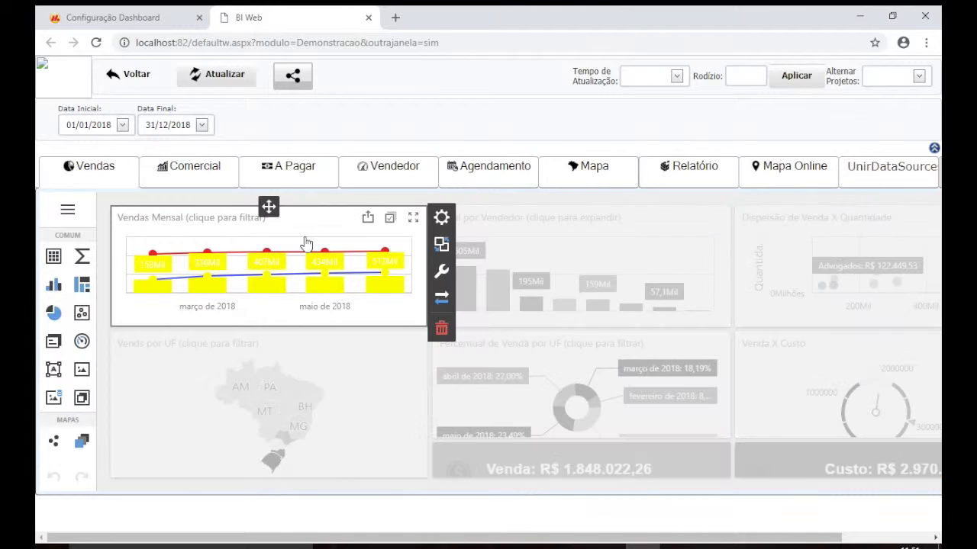
pyautogui.click(442, 218)
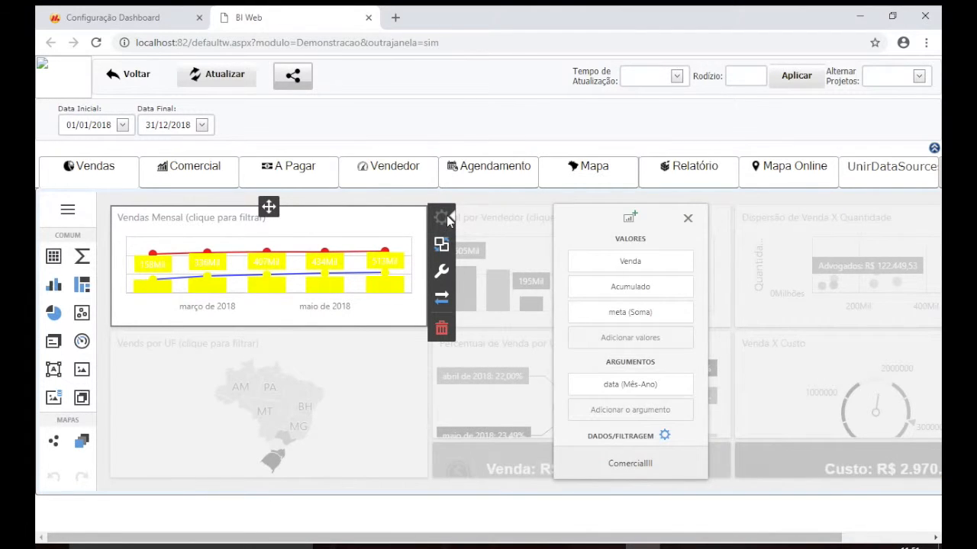
pyautogui.click(629, 219)
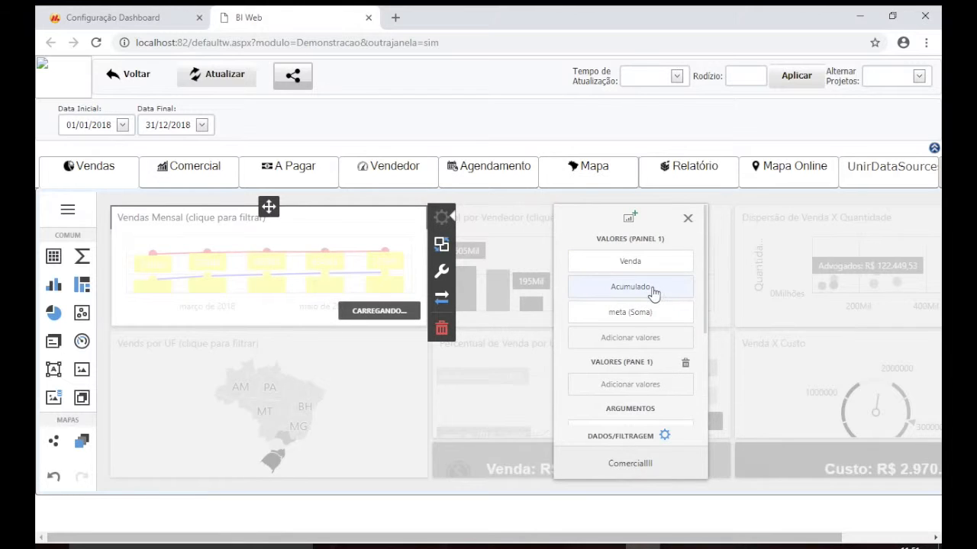
pyautogui.moveTo(654, 294); pyautogui.dragTo(552, 272)
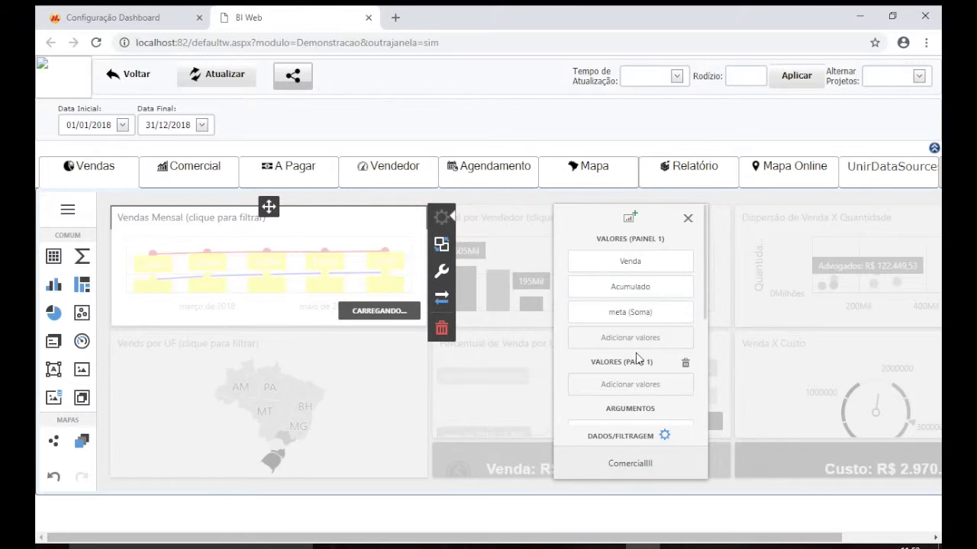
pyautogui.click(443, 329)
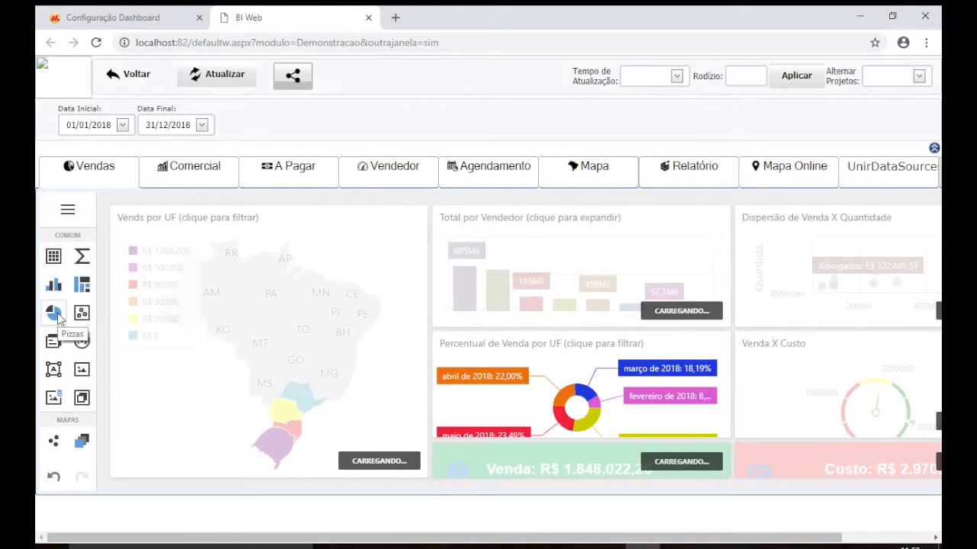
# Add a Pizzas pie chart with Venda (Soma) as value and Atividade as argument
pyautogui.click(55, 313)
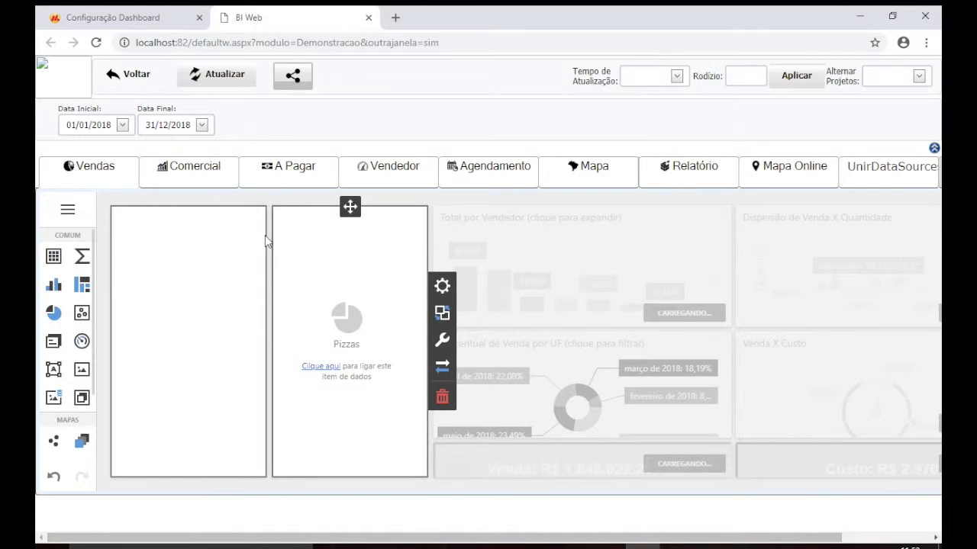
pyautogui.click(322, 371)
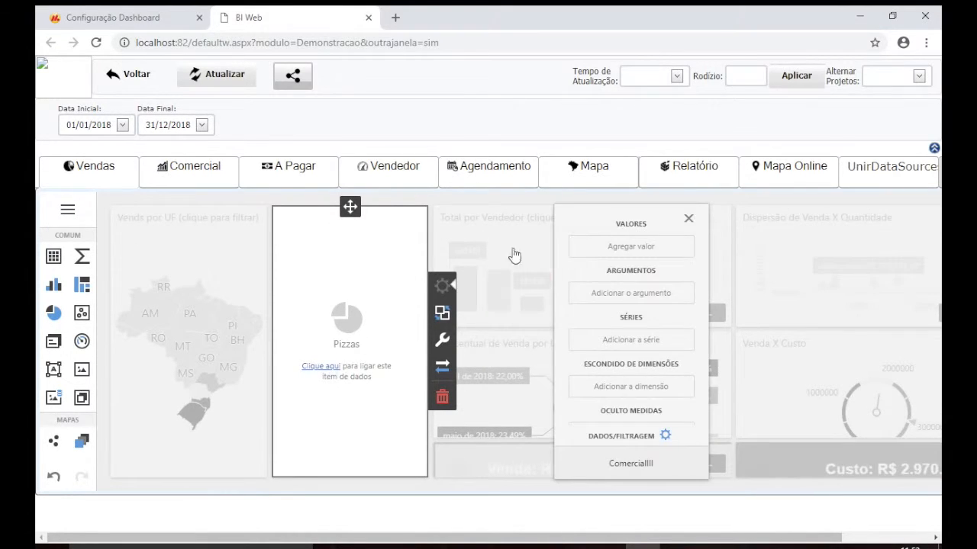
pyautogui.click(638, 252)
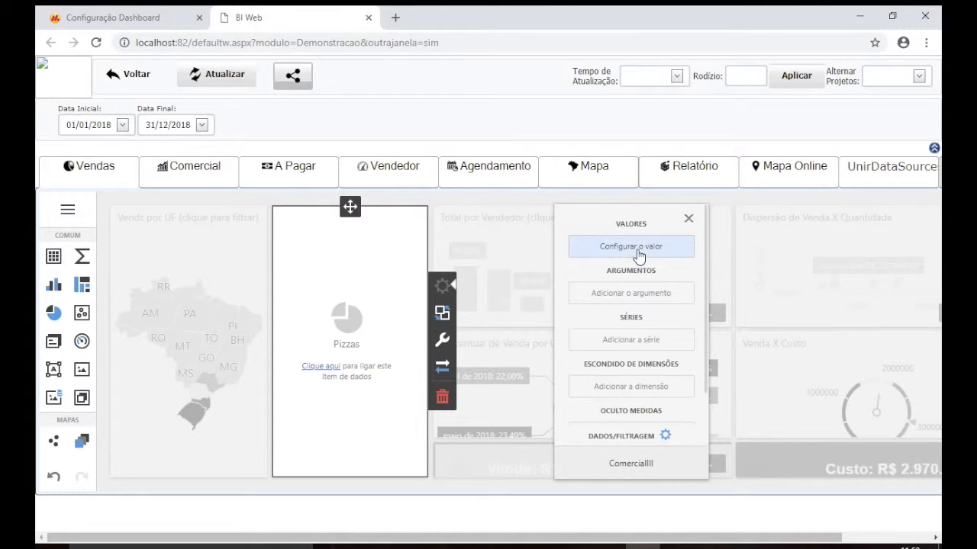
pyautogui.scroll(-3, 716, 372)
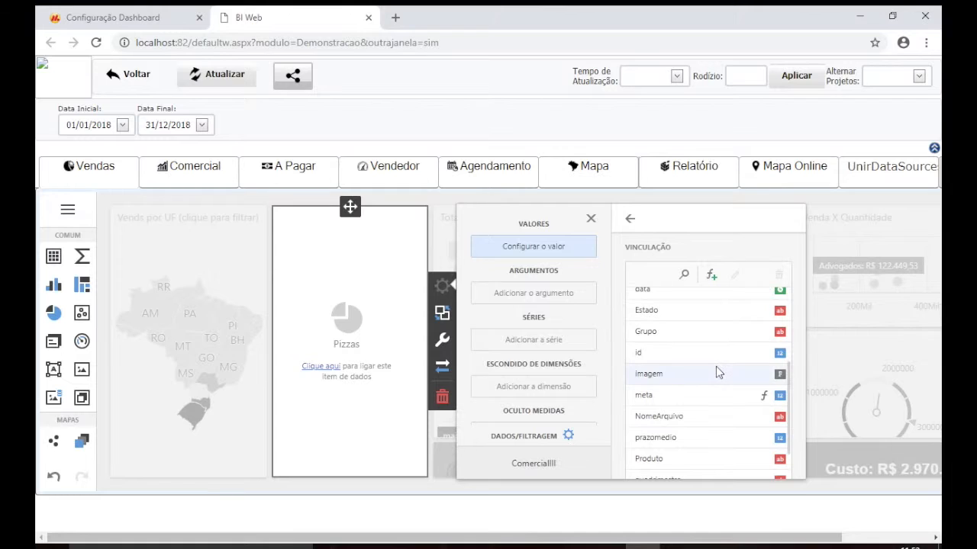
pyautogui.scroll(-1, 687, 377)
pyautogui.scroll(-2, 684, 380)
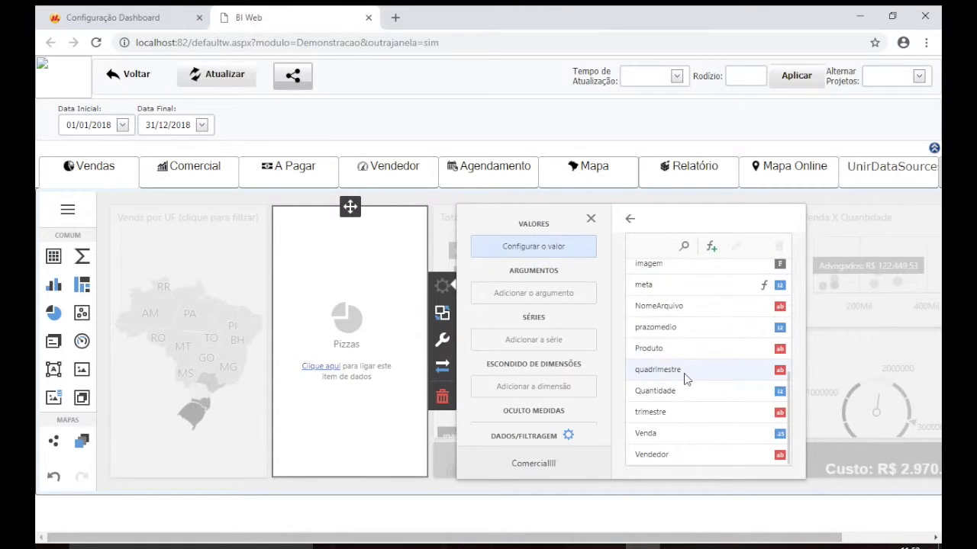
pyautogui.click(687, 434)
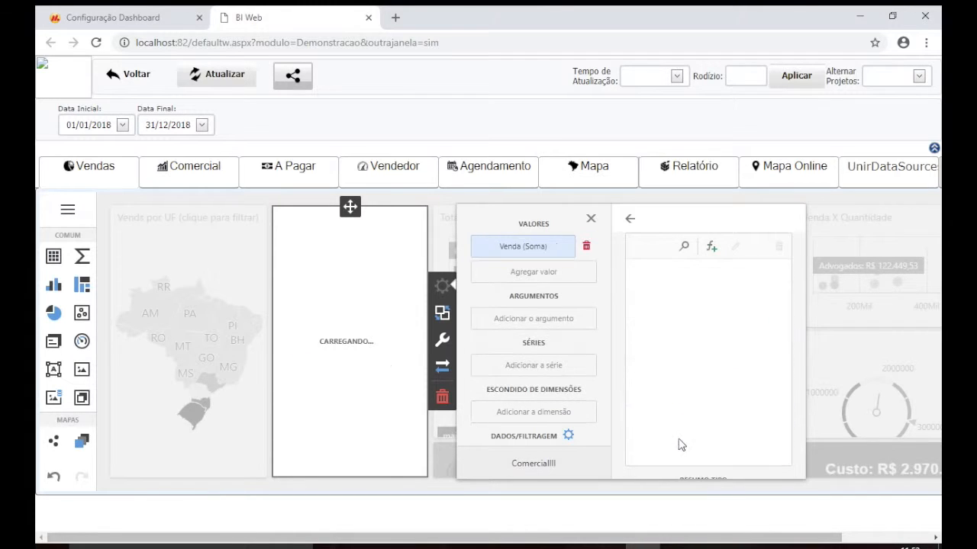
pyautogui.click(557, 326)
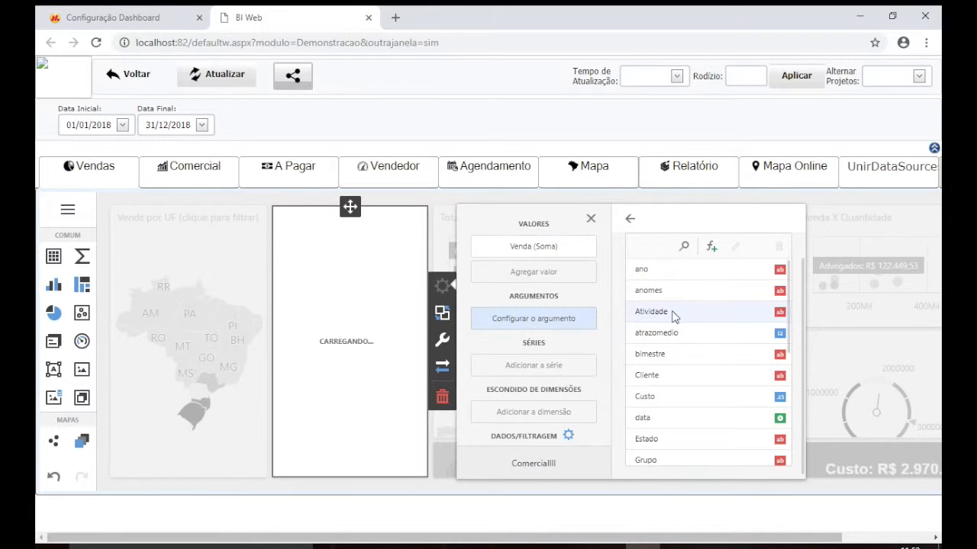
pyautogui.click(696, 313)
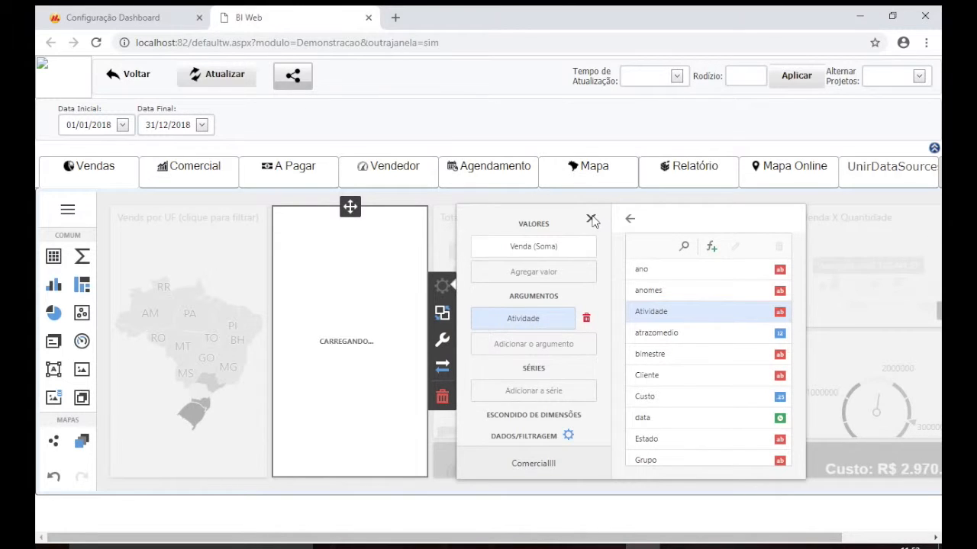
pyautogui.click(590, 219)
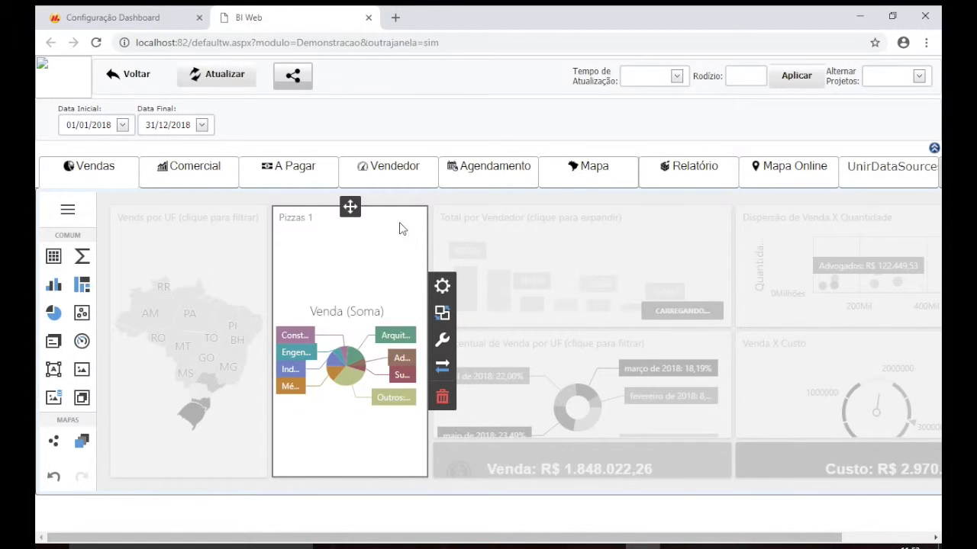
# Drag the Pizzas 1 pie chart to the top-left above the Vends por UF map, then close the tab
pyautogui.moveTo(349, 206); pyautogui.dragTo(257, 194)
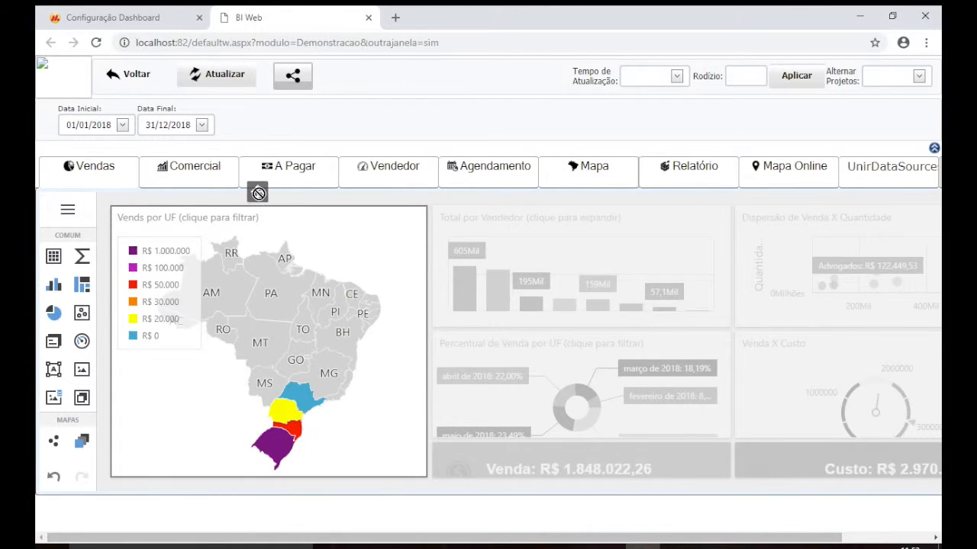
pyautogui.moveTo(255, 196)
pyautogui.mouseDown()
pyautogui.moveTo(251, 216)
pyautogui.moveTo(265, 211)
pyautogui.mouseUp()
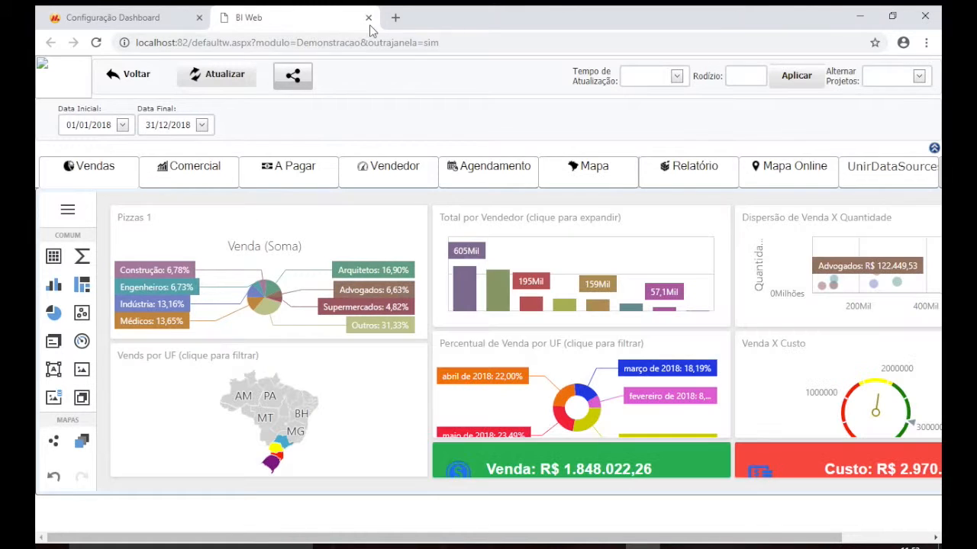
pyautogui.click(370, 19)
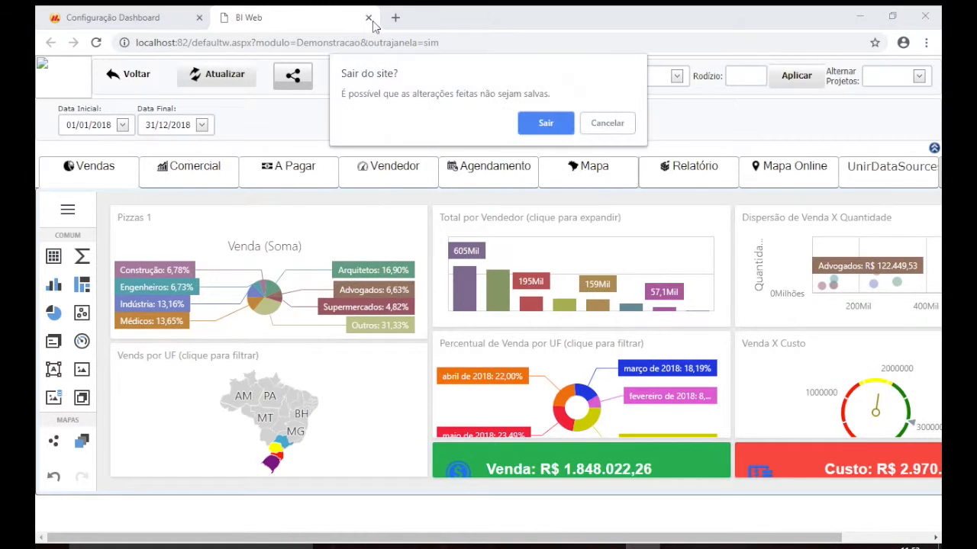
# Confirm leaving the edited dashboard and sign out of the admin account
pyautogui.click(566, 119)
pyautogui.click(896, 78)
pyautogui.click(857, 129)
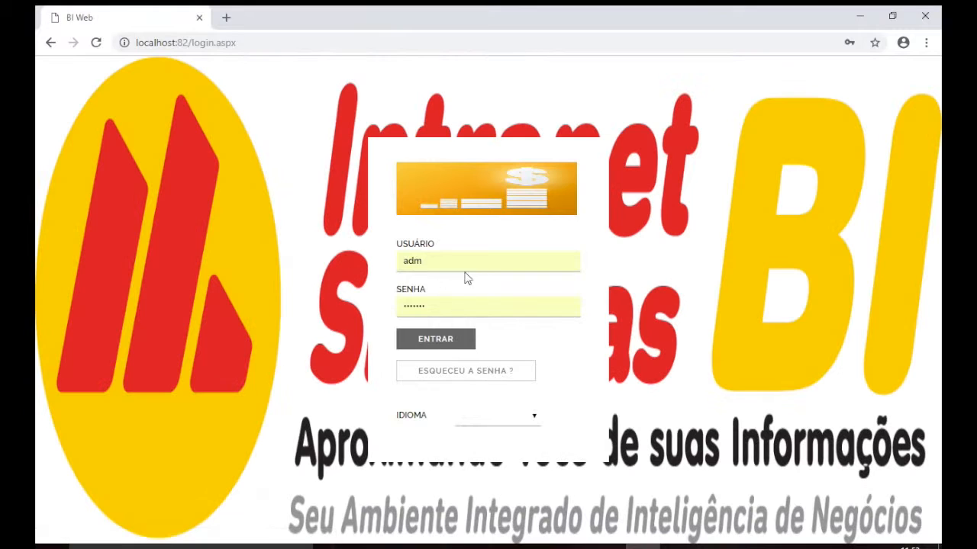
# Sign in with the client user's login and password
pyautogui.doubleClick(482, 261)
pyautogui.write('bi')
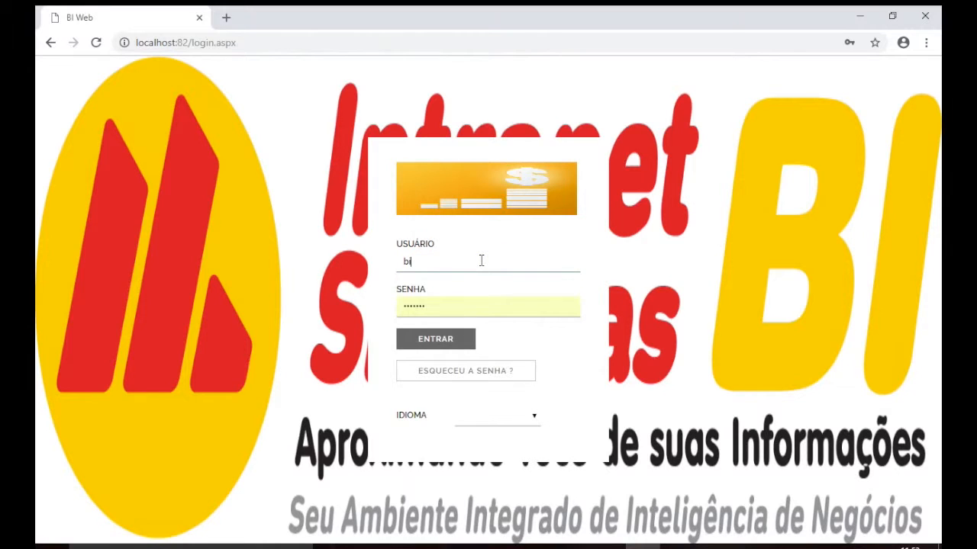
pyautogui.press('Tab')
pyautogui.write('b')
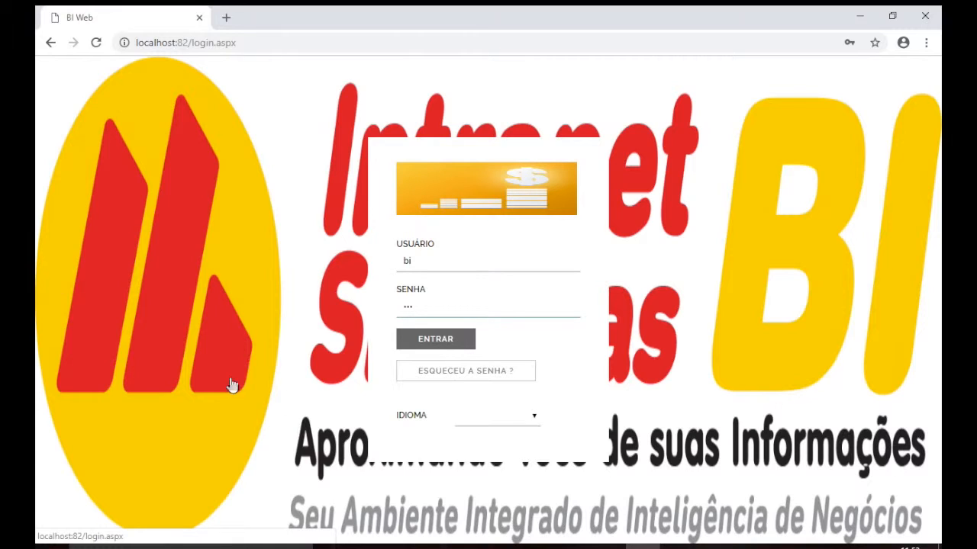
pyautogui.click(437, 348)
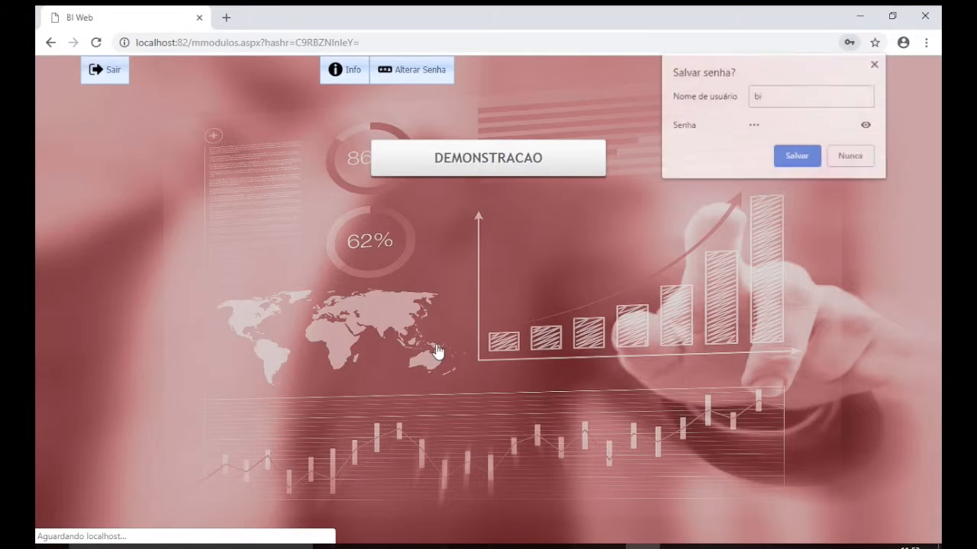
# Save the browser login, open the Demonstracao dashboard as the client, then go back with Voltar
pyautogui.click(790, 161)
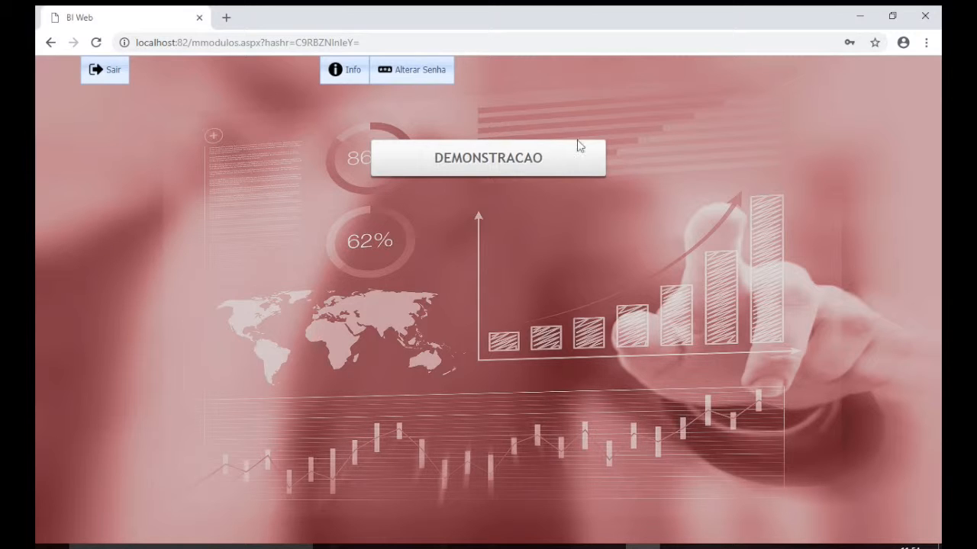
pyautogui.click(529, 158)
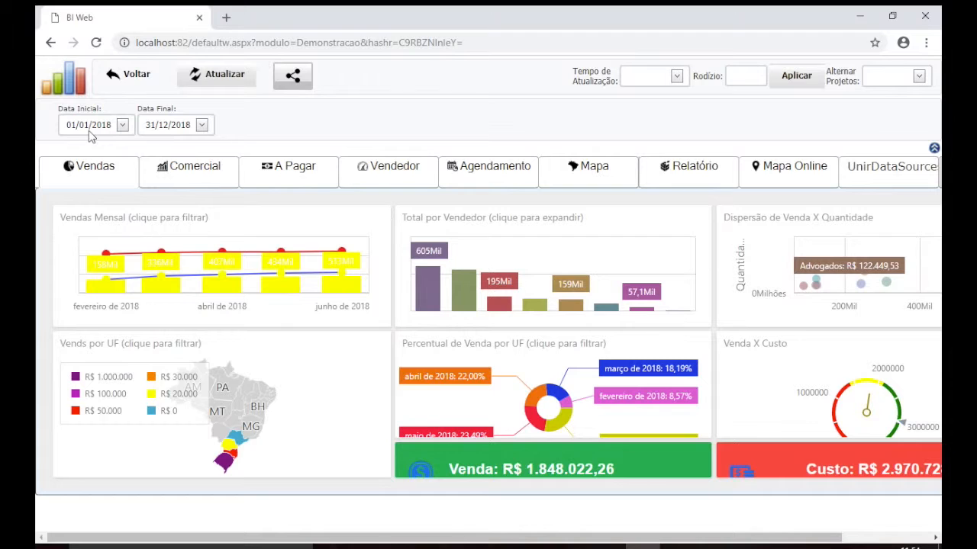
pyautogui.click(118, 79)
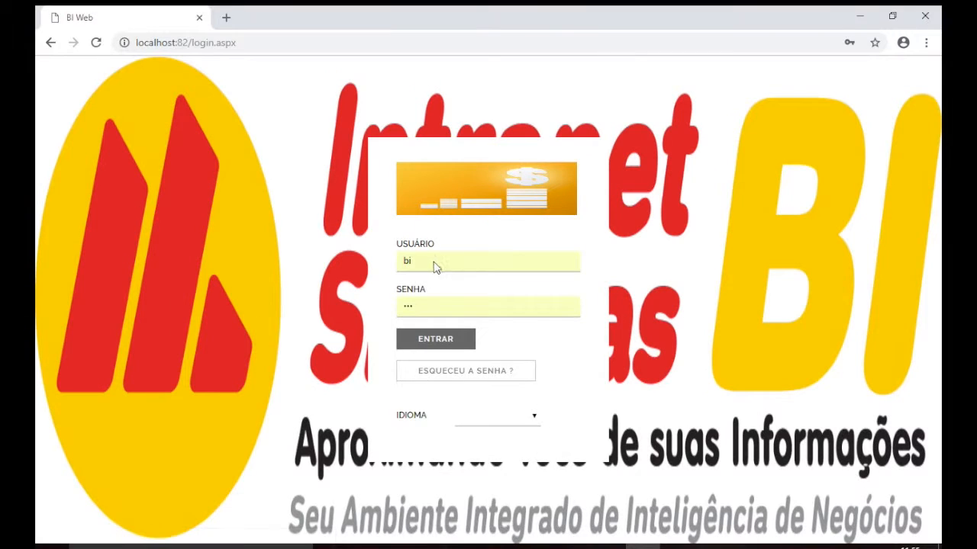
# Sign in with the administrator's login and password and open Meus Aplicativos from the Dashboard
pyautogui.doubleClick(434, 262)
pyautogui.write('adm')
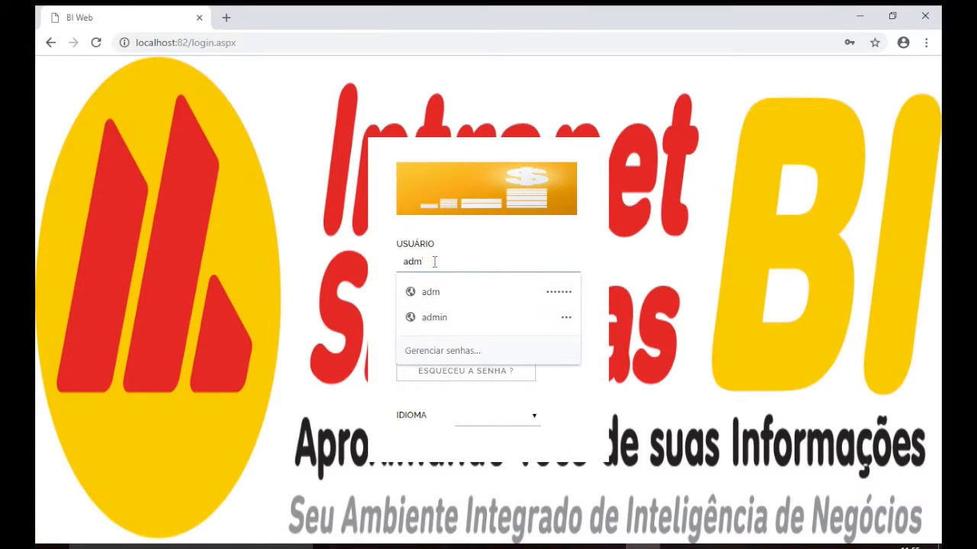
pyautogui.press('Tab')
pyautogui.write('•')
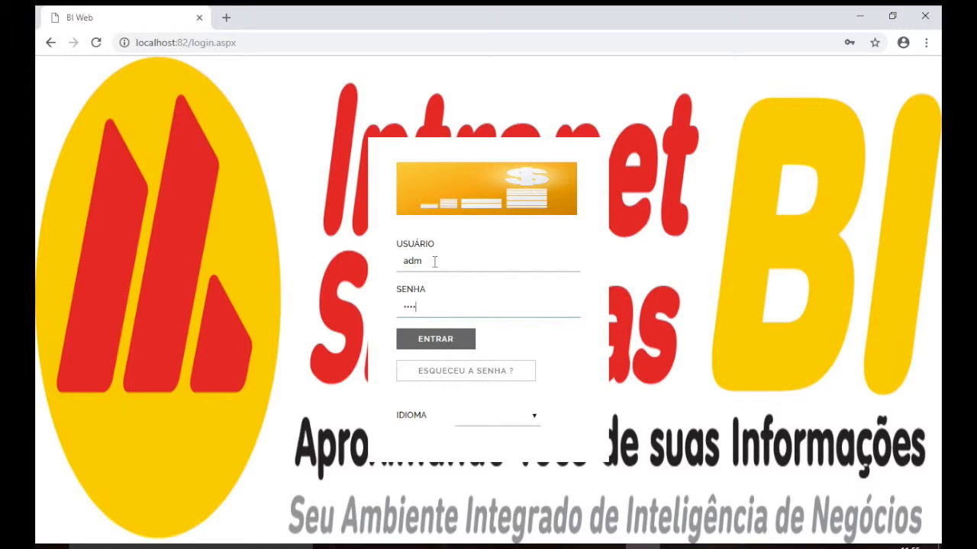
pyautogui.press('Return')
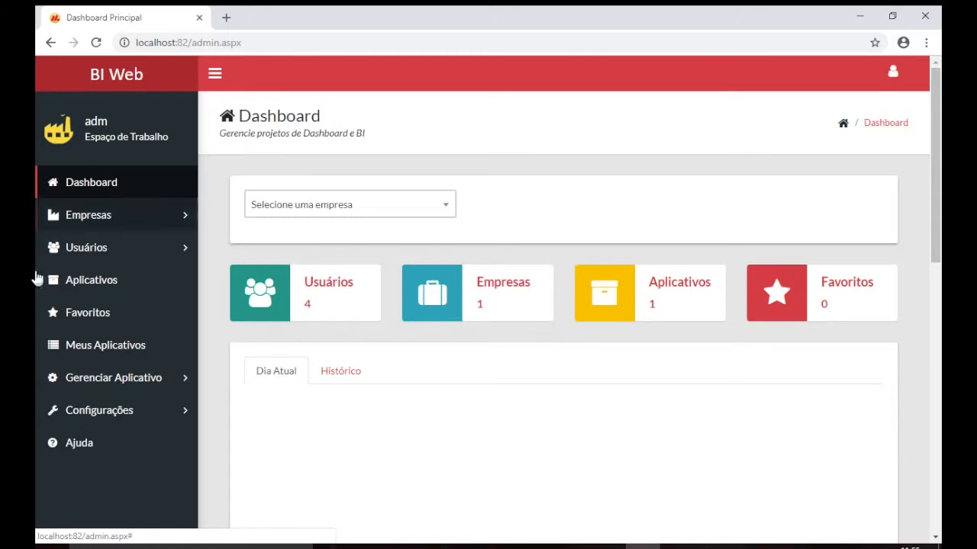
pyautogui.click(126, 294)
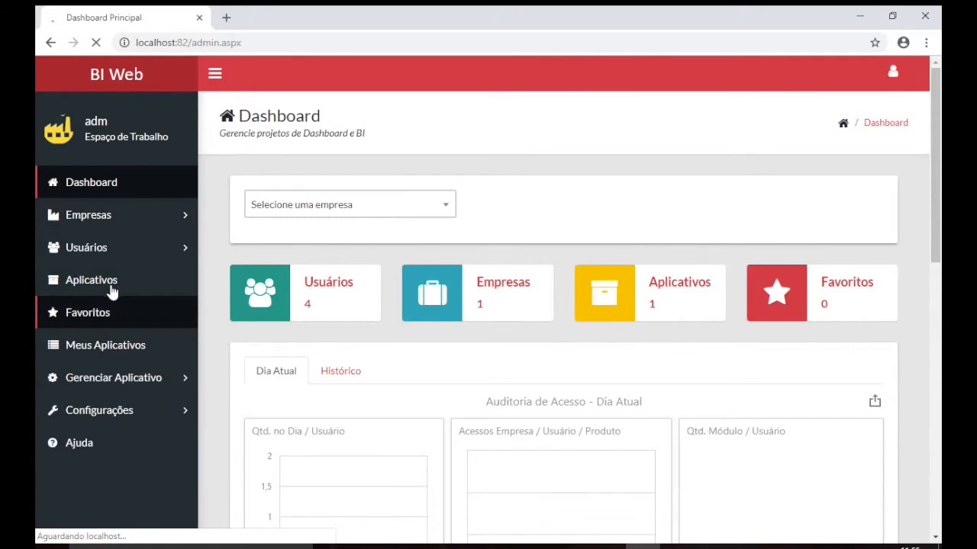
pyautogui.click(100, 348)
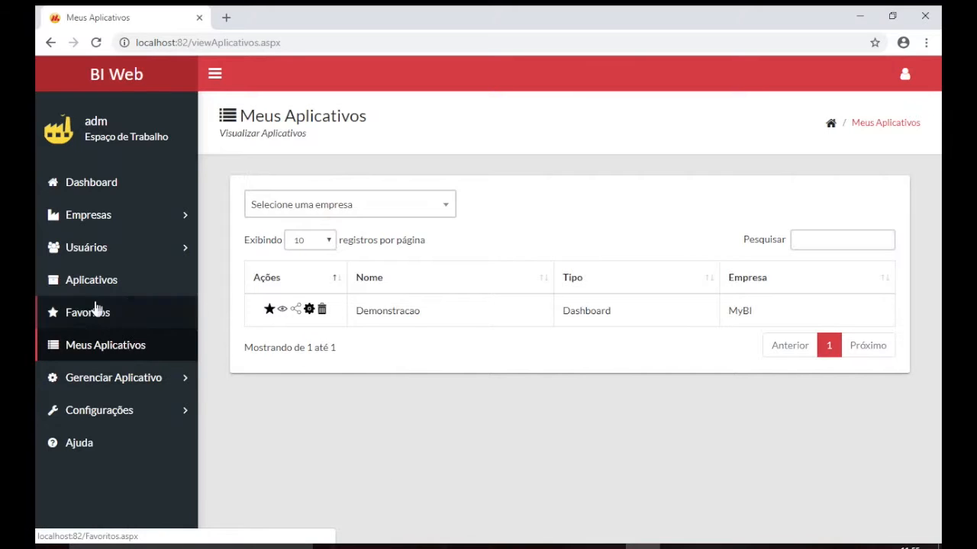
# Star Demonstracao as a favorite, confirm 'Sim, desejo adicionar!', check Favoritos, and return to Meus Aplicativos
pyautogui.click(271, 314)
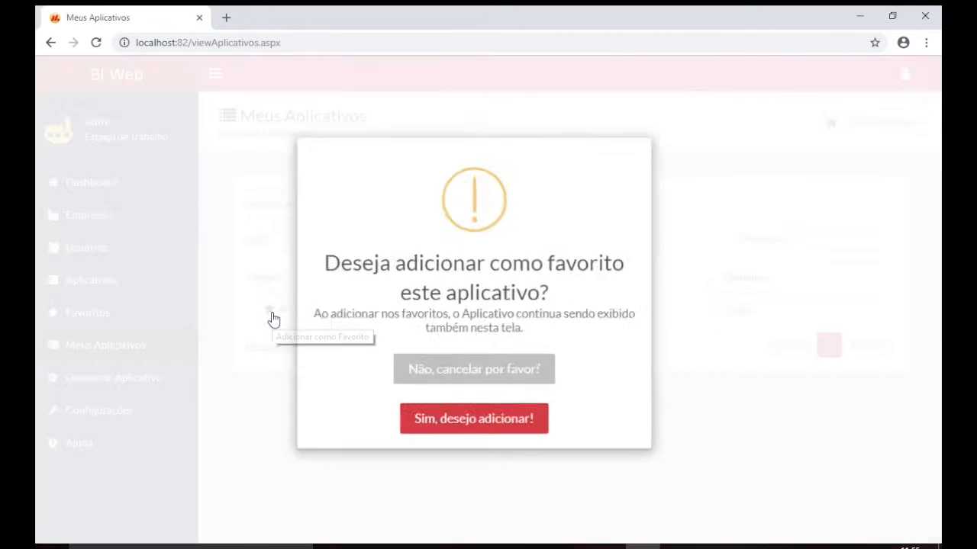
pyautogui.click(425, 413)
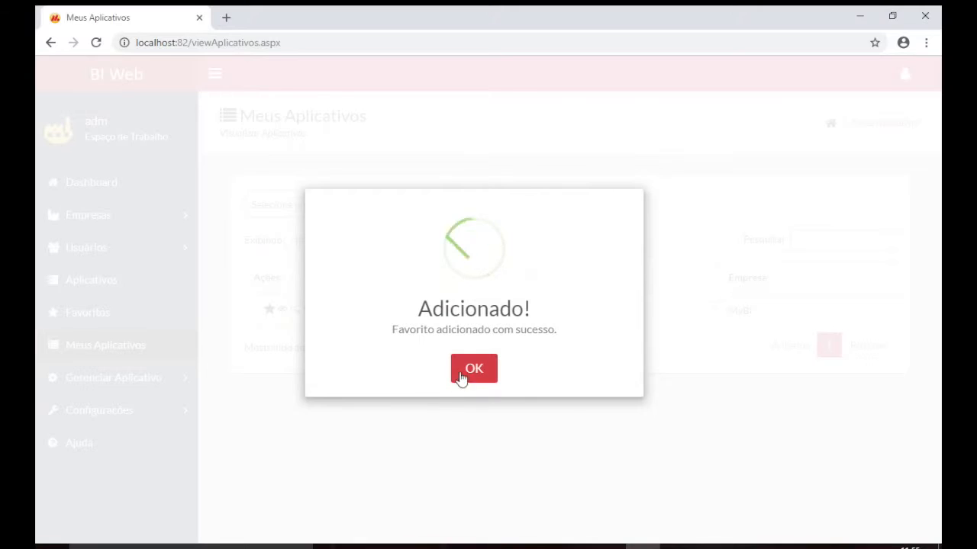
pyautogui.click(463, 372)
pyautogui.click(113, 324)
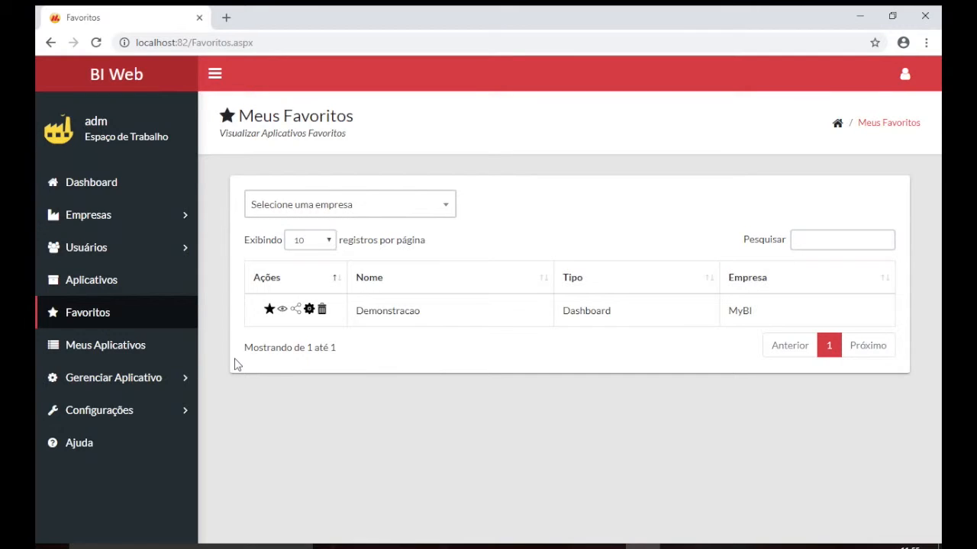
pyautogui.click(122, 344)
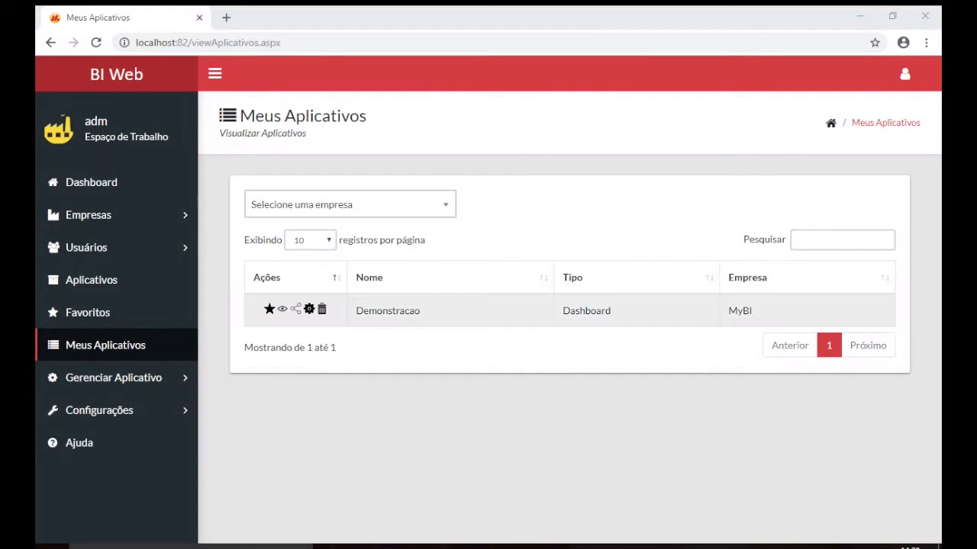
pyautogui.click(309, 309)
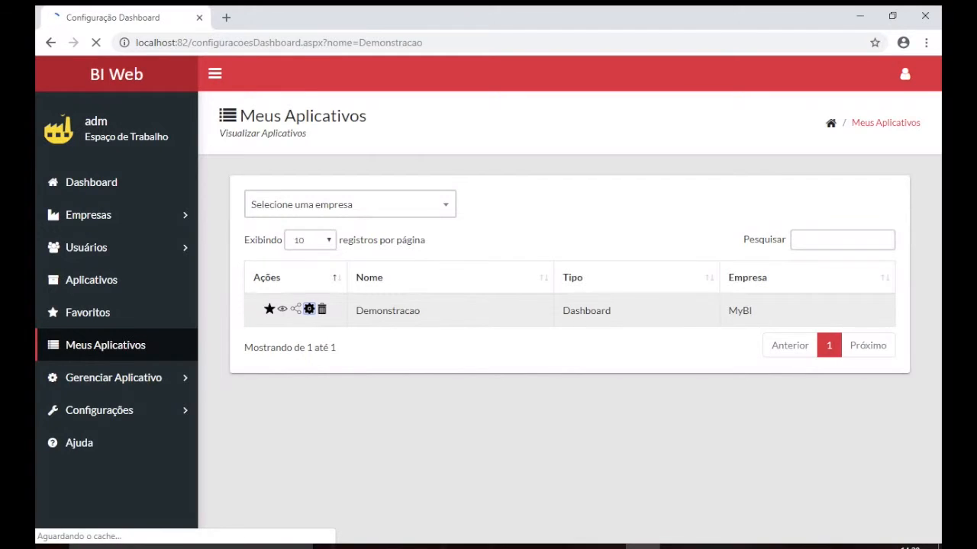
# Review Configuração Dashboard, then launch Demonstracao via 'Visualizar como Cliente' in a new tab
pyautogui.scroll(-3, 565, 305)
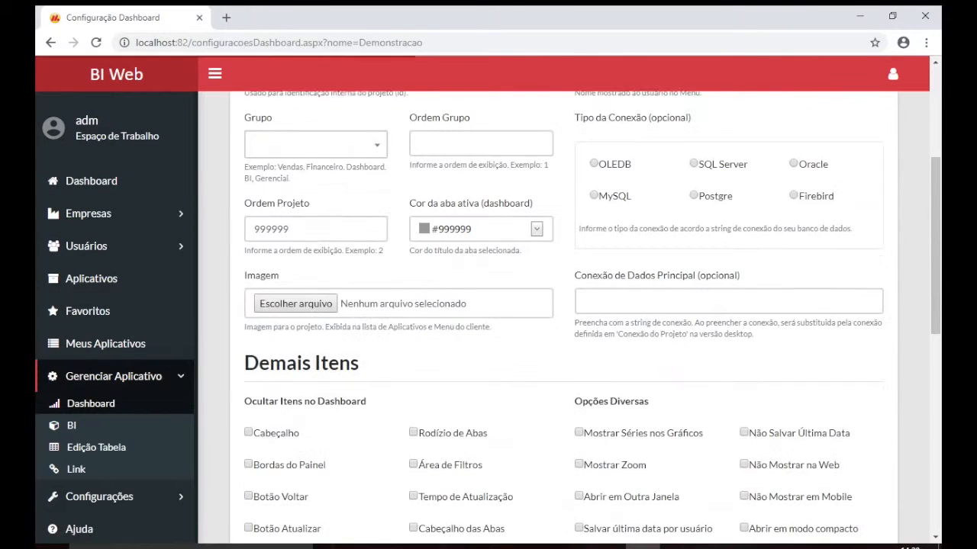
pyautogui.click(105, 343)
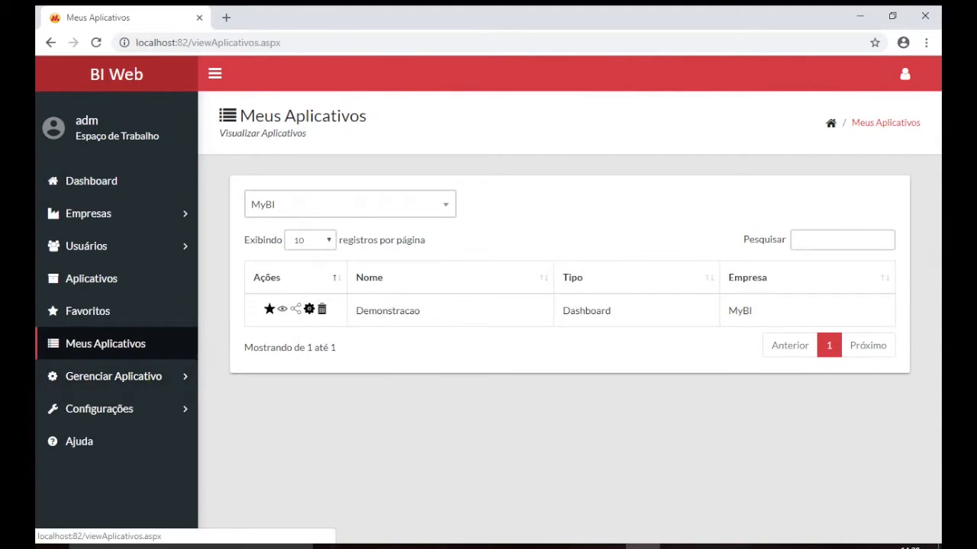
pyautogui.click(113, 377)
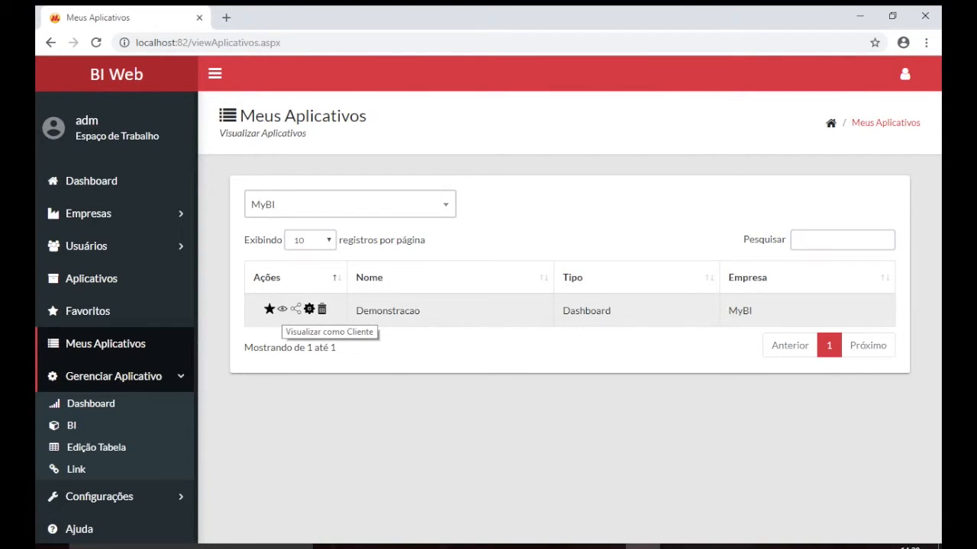
pyautogui.click(281, 309)
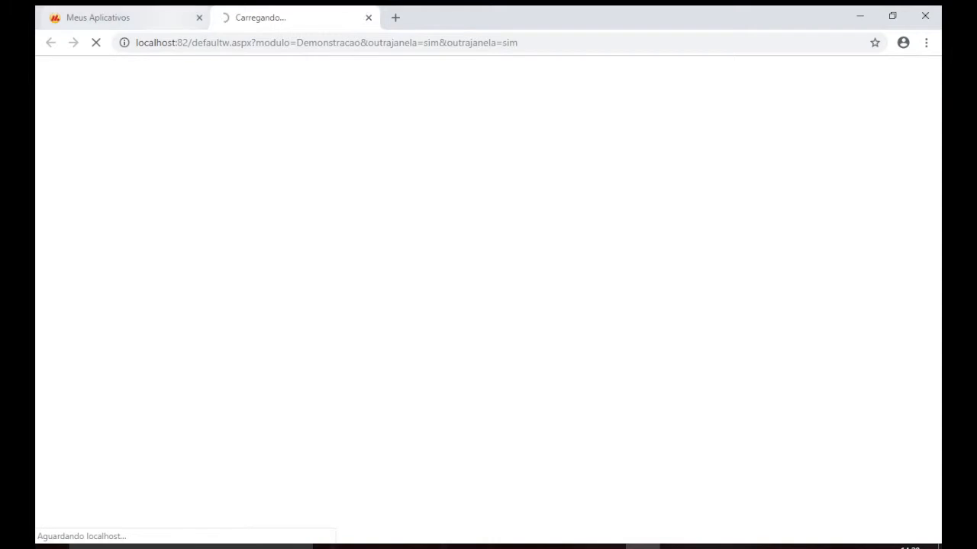
pyautogui.click(114, 18)
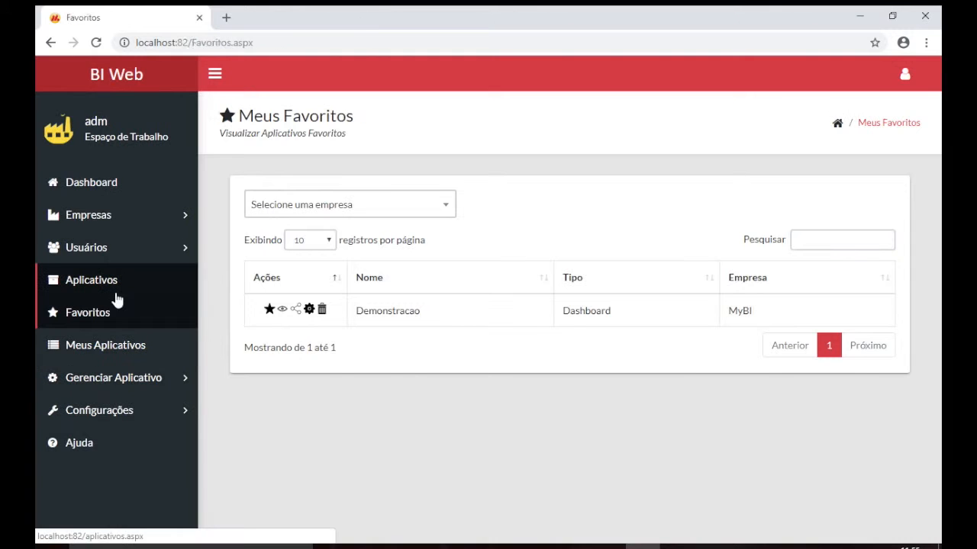
# Scroll through the application types offered on the Aplicativos page
pyautogui.click(115, 293)
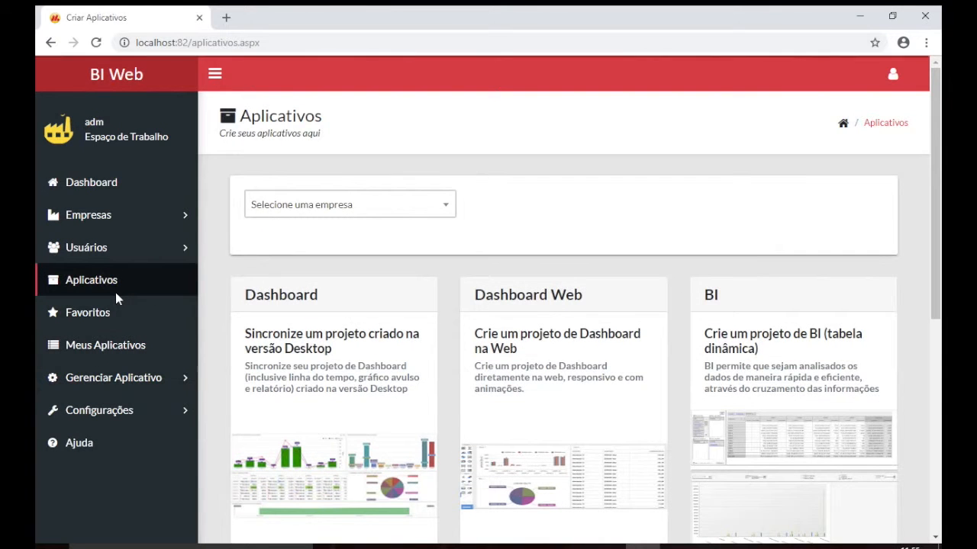
pyautogui.scroll(-3, 499, 334)
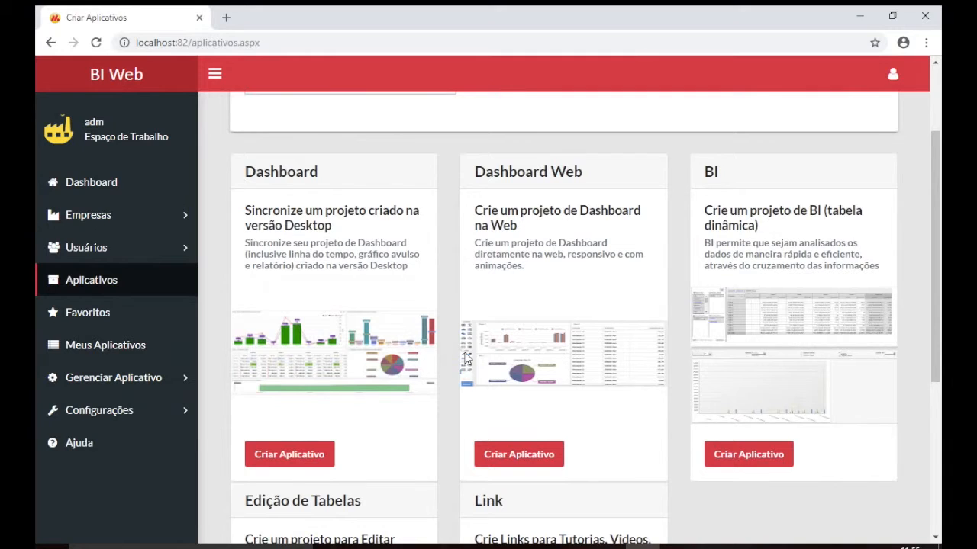
pyautogui.scroll(-3, 467, 359)
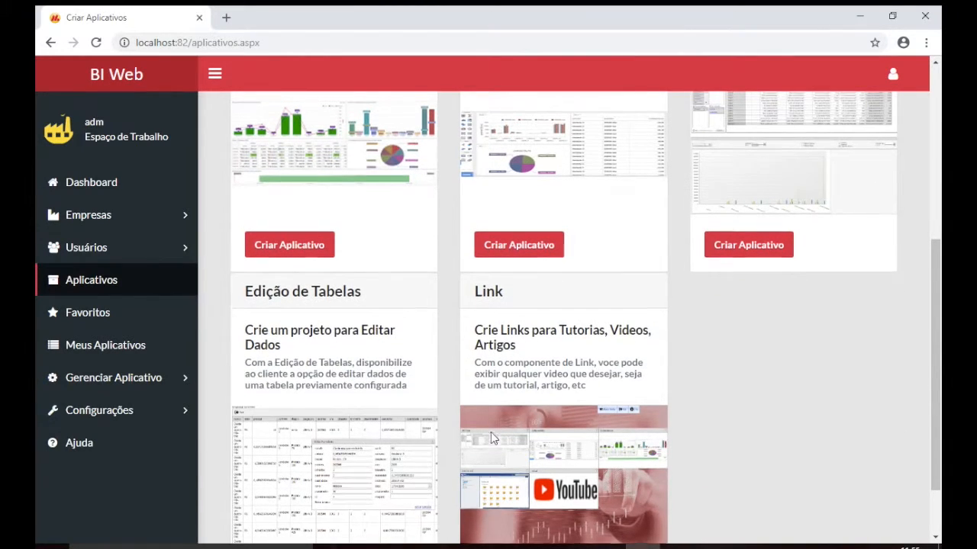
pyautogui.scroll(3, 491, 432)
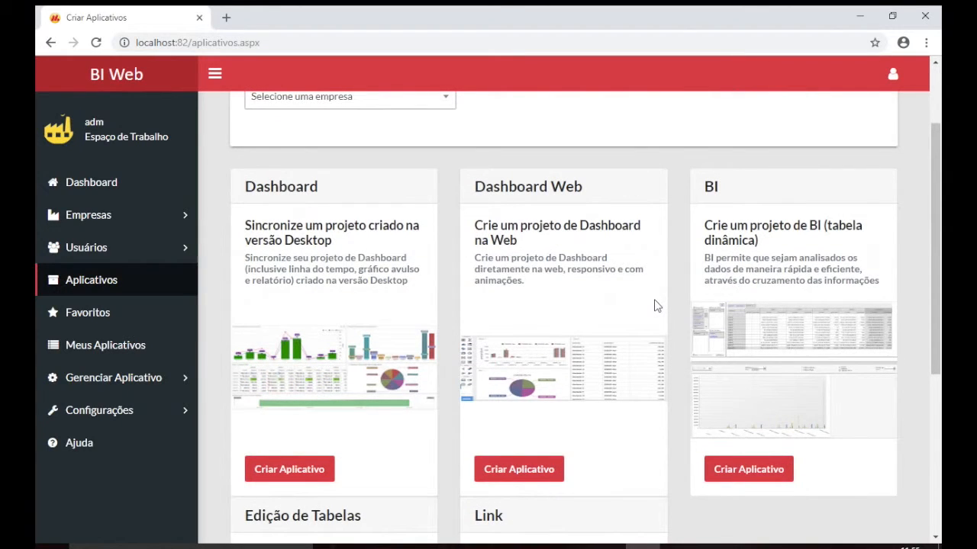
pyautogui.scroll(-3, 654, 306)
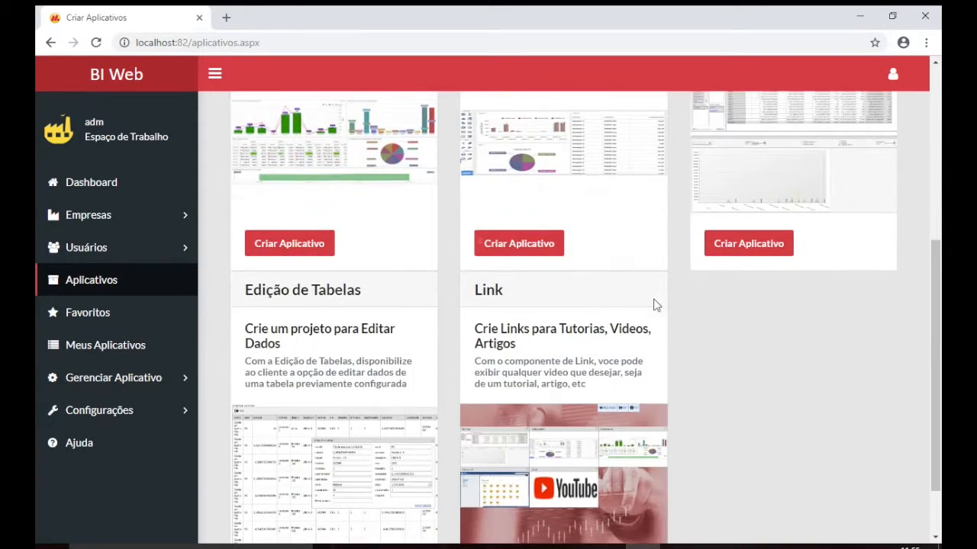
# Read through the Ajuda FAQ and return to the main Dashboard
pyautogui.click(118, 445)
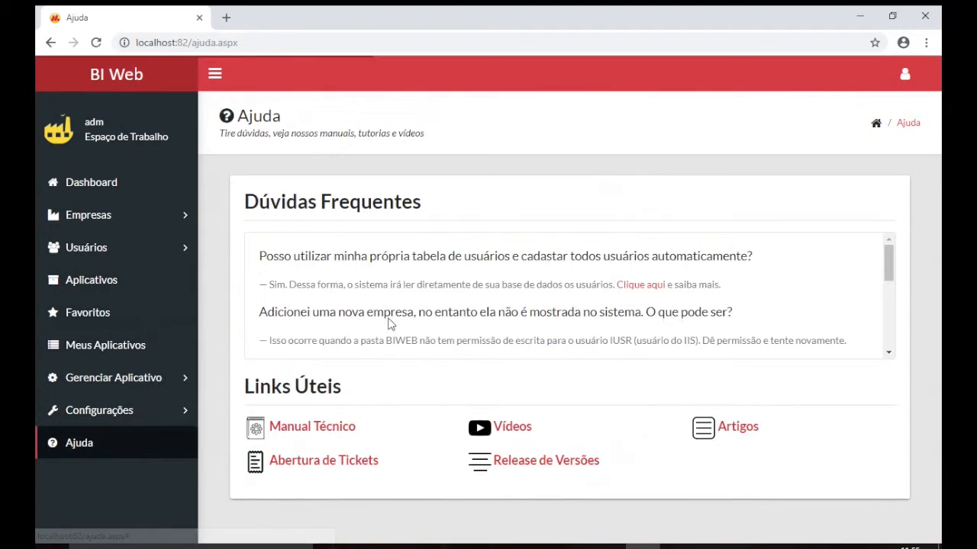
pyautogui.scroll(-3, 389, 317)
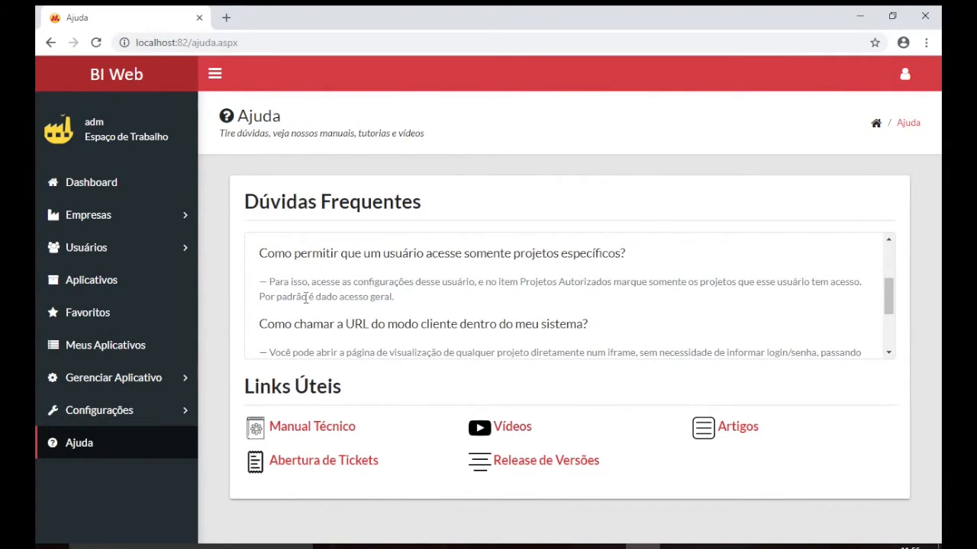
pyautogui.click(525, 429)
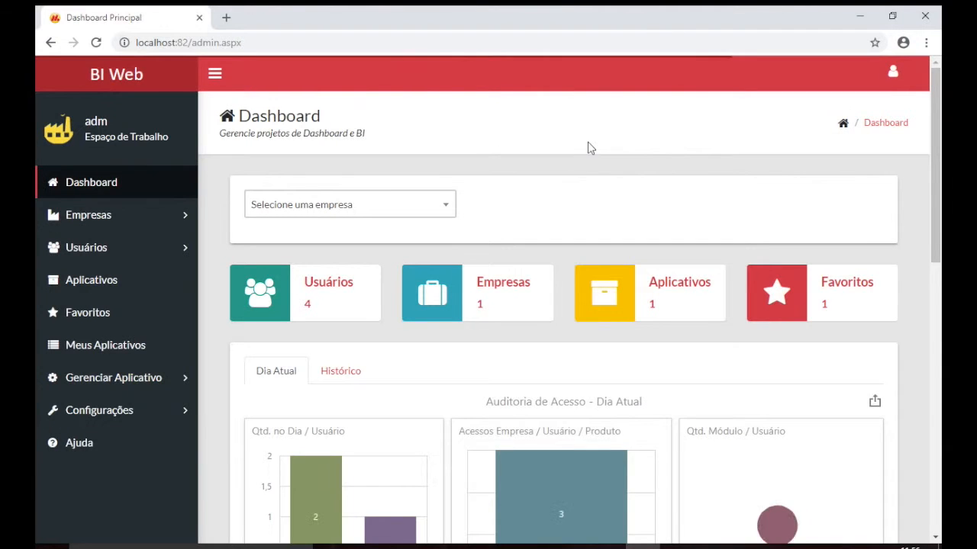
pyautogui.scroll(-2, 588, 147)
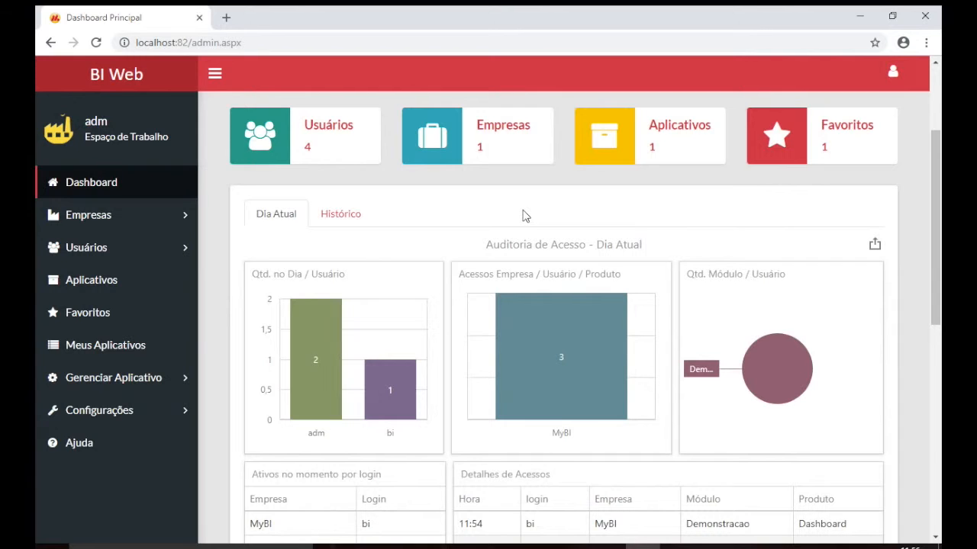
pyautogui.scroll(-2, 525, 216)
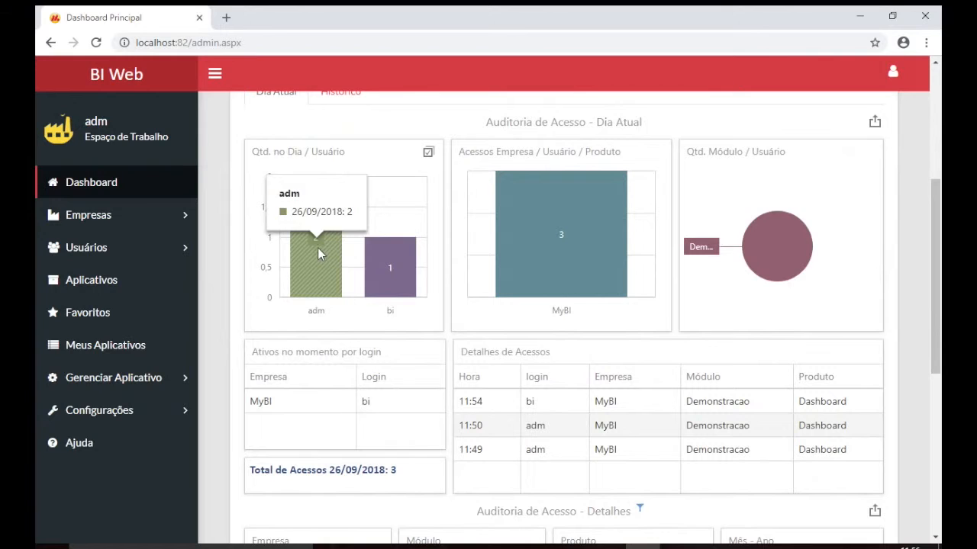
pyautogui.moveTo(309, 258)
pyautogui.scroll(-2, 306, 250)
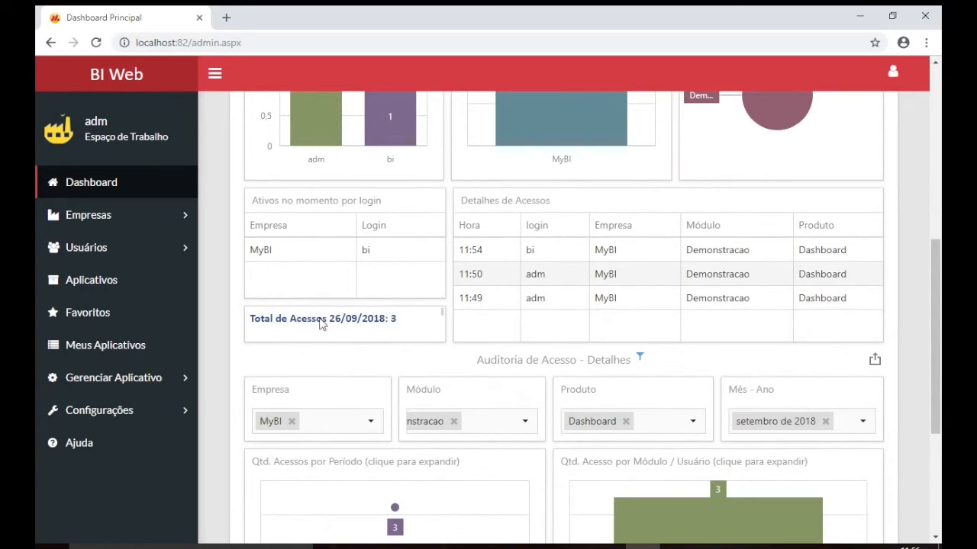
pyautogui.scroll(-3, 509, 323)
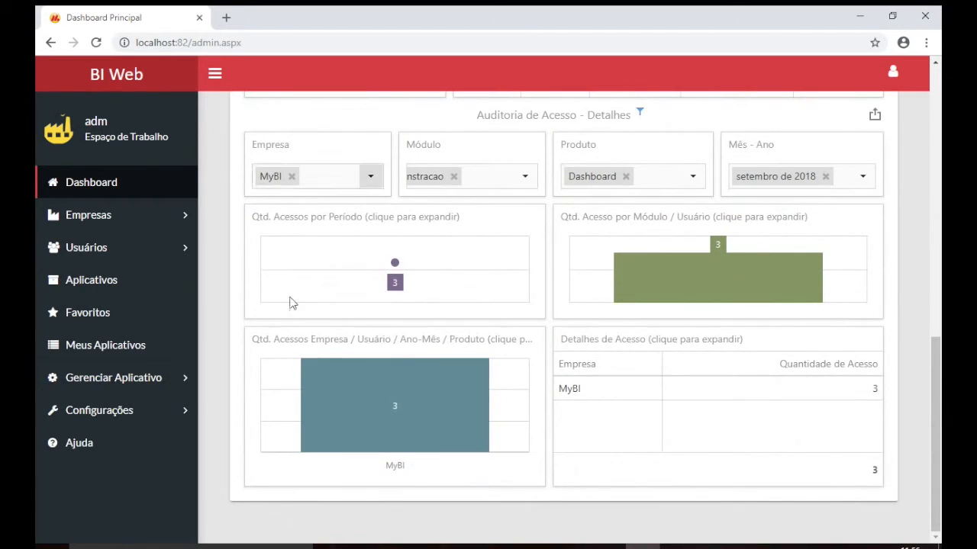
pyautogui.scroll(5, 580, 362)
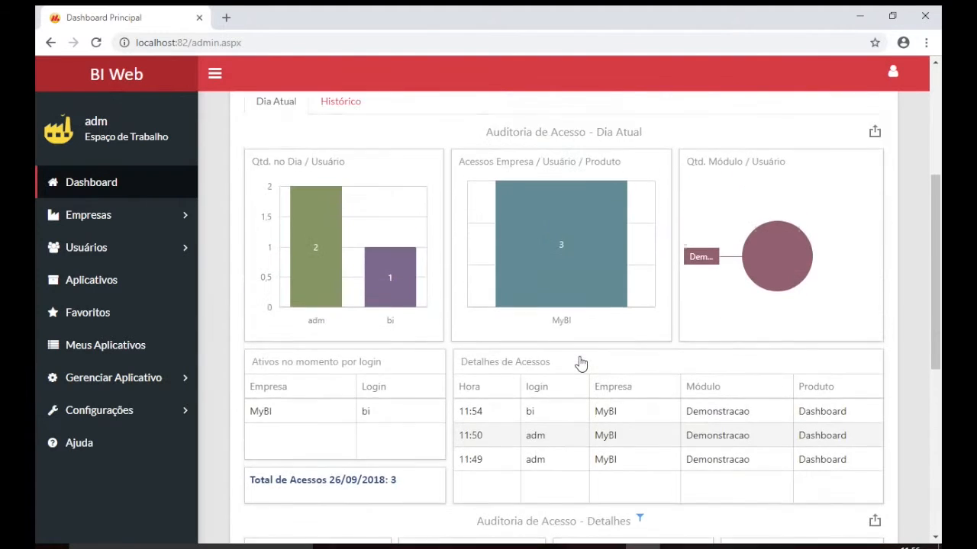
pyautogui.scroll(2, 580, 361)
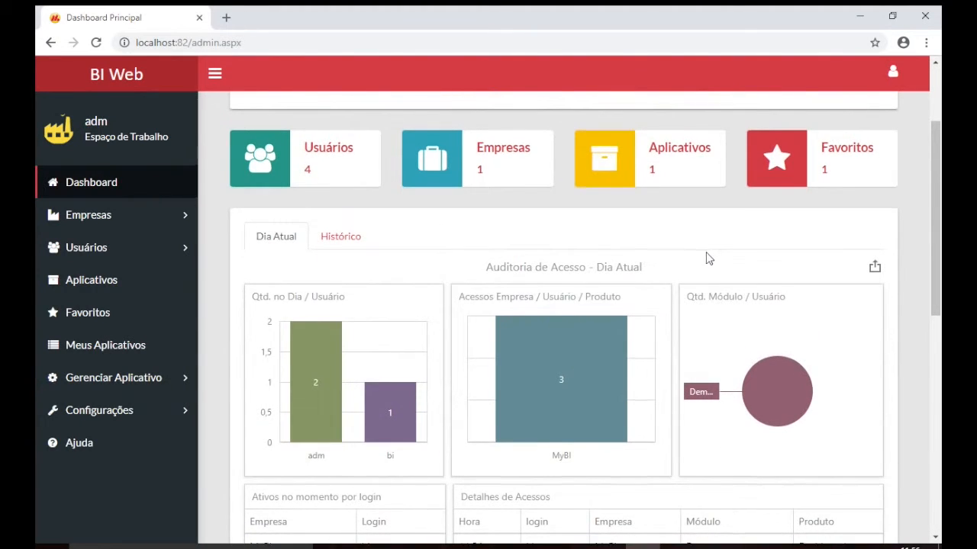
pyautogui.scroll(-7, 706, 259)
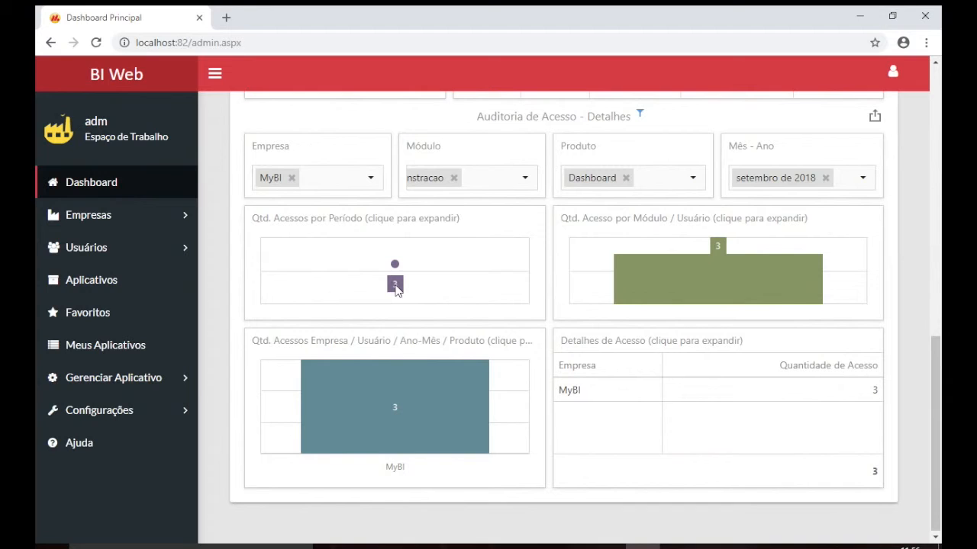
pyautogui.scroll(7, 395, 290)
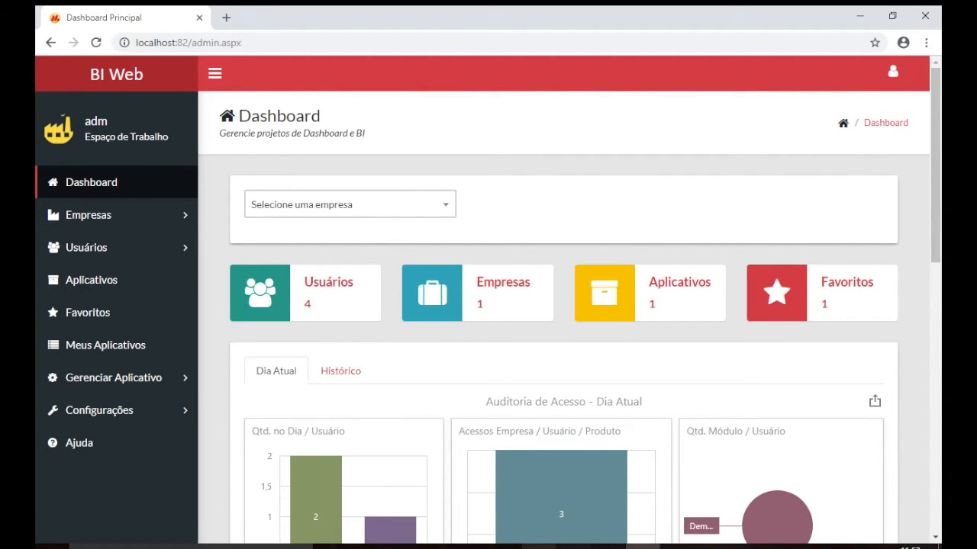
pyautogui.moveTo(538, 546)
pyautogui.click(540, 465)
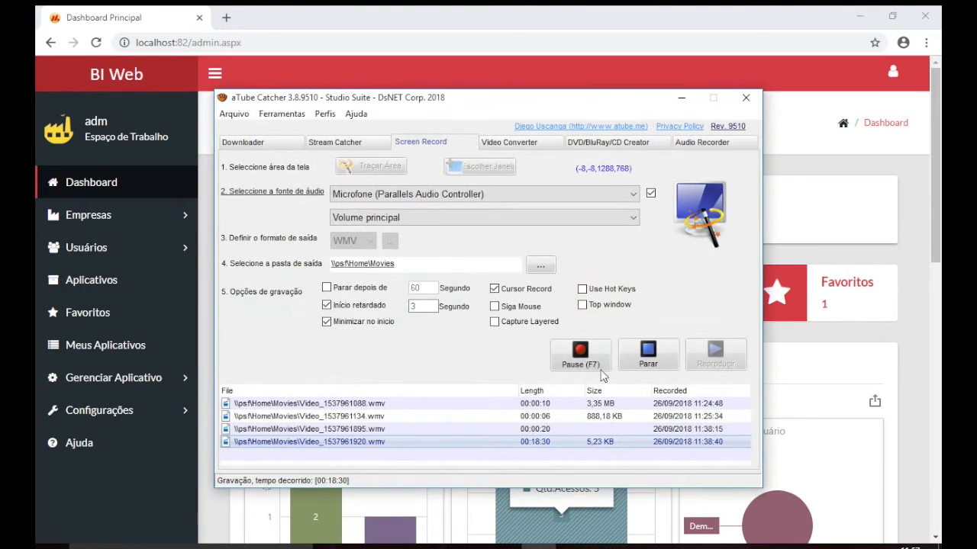
pyautogui.click(648, 355)
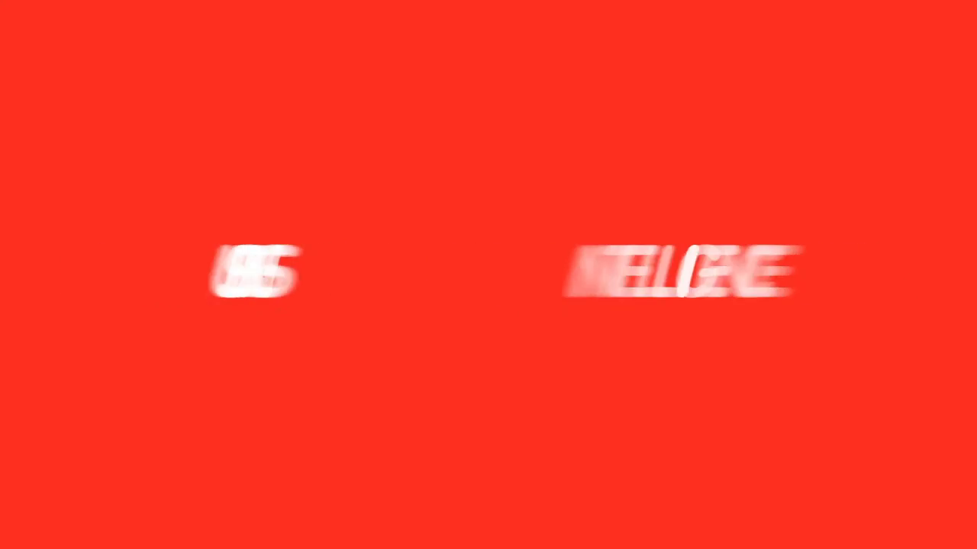